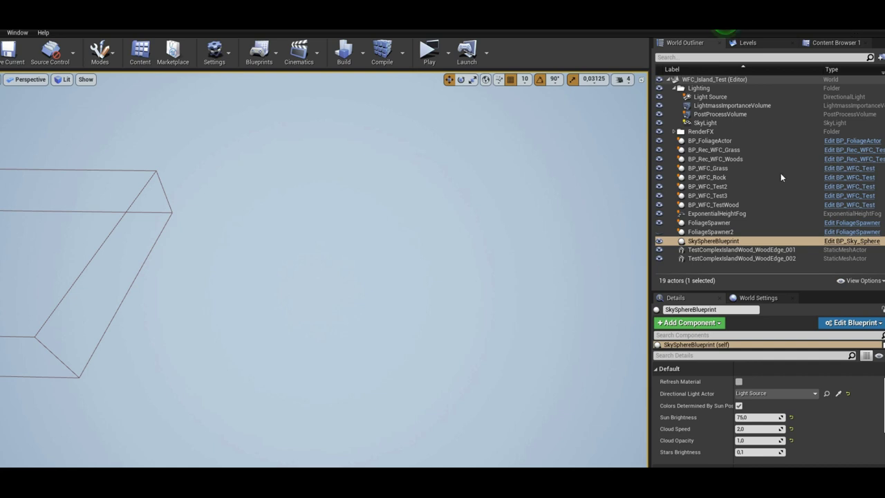
Step: Select BP_WFC_Grass and highlight the WFCP_ComplexIslandGrass preset in the Presets folder
left_click(718, 168)
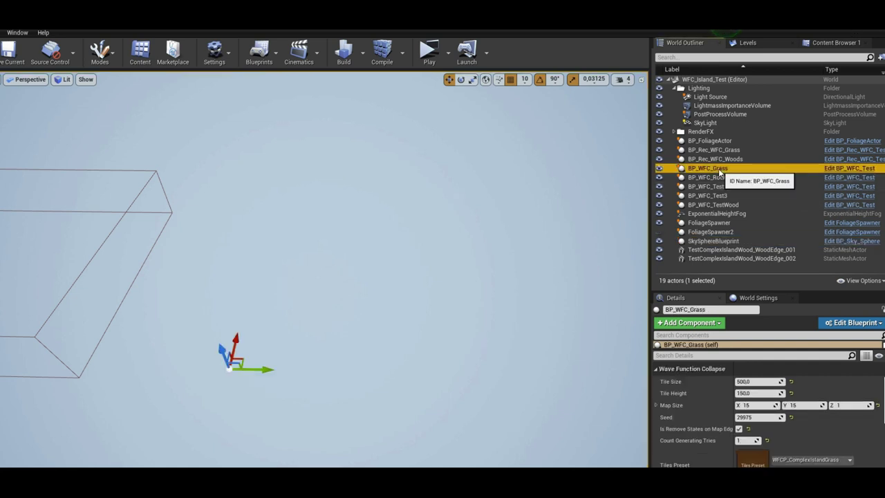
scroll(836, 389, "down", 2)
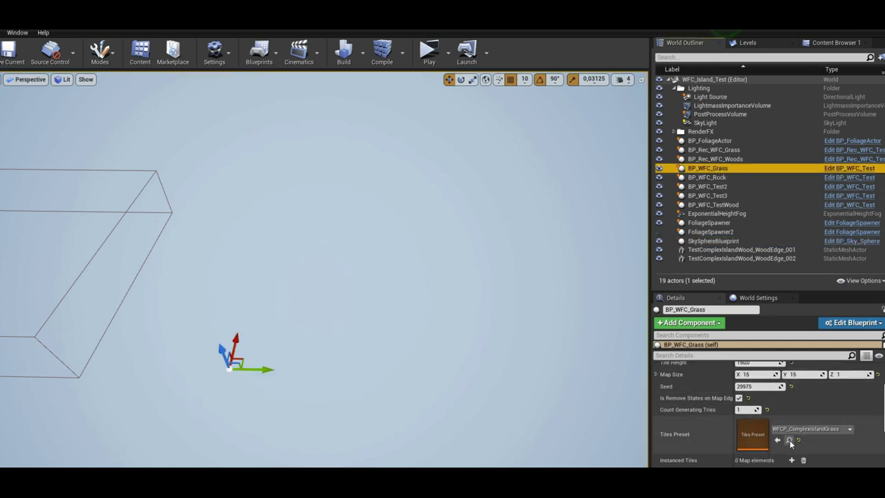
left_click(833, 43)
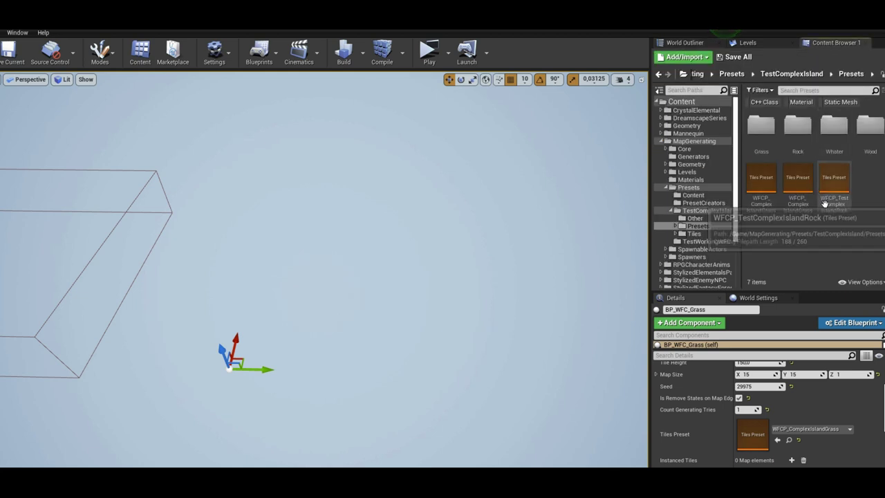
left_click(755, 188)
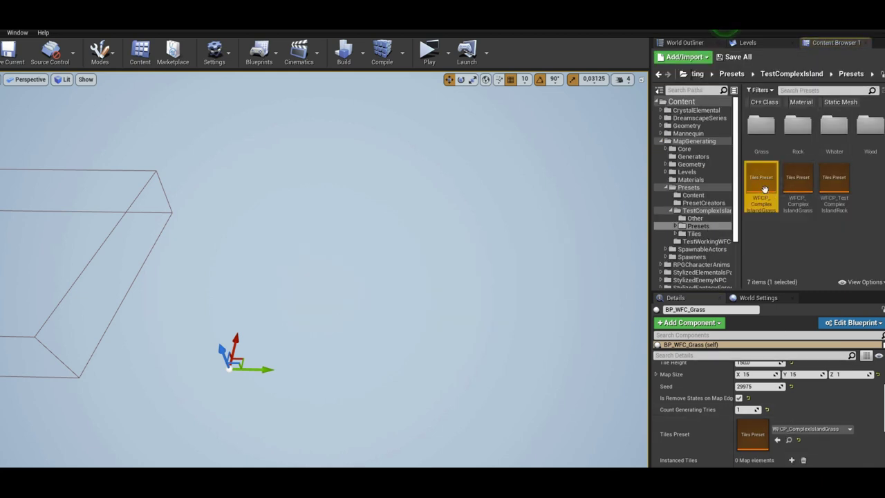
Step: Replace the grass preset's neighbours presets with a single WFCN_GrassTopPart entry
double_click(765, 190)
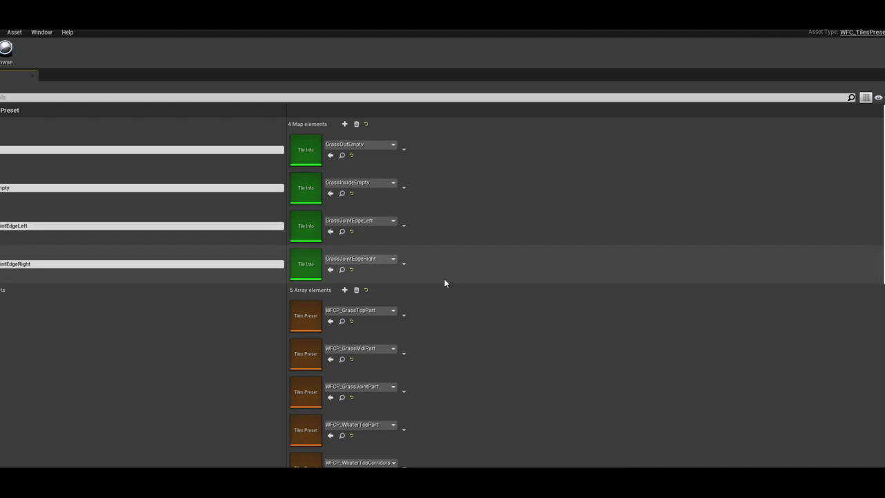
scroll(447, 280, "down", 2)
scroll(450, 280, "down", 2)
scroll(450, 280, "down", 1)
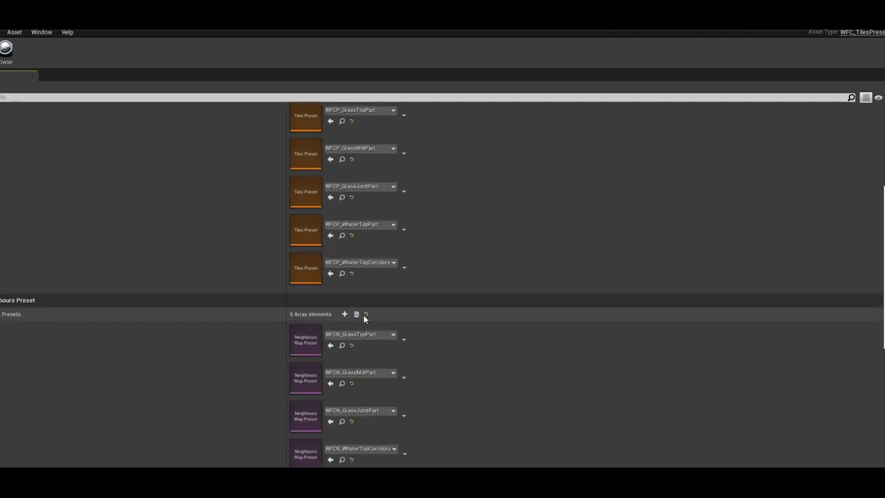
left_click(356, 314)
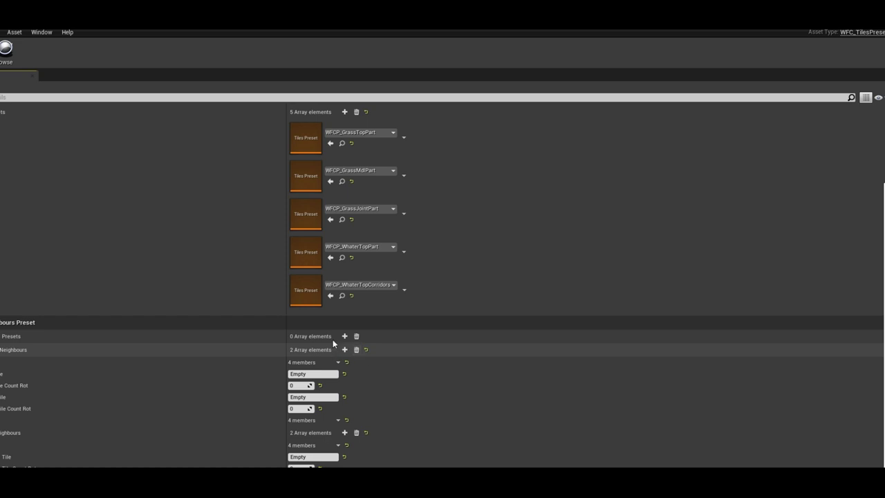
left_click(344, 336)
left_click(363, 357)
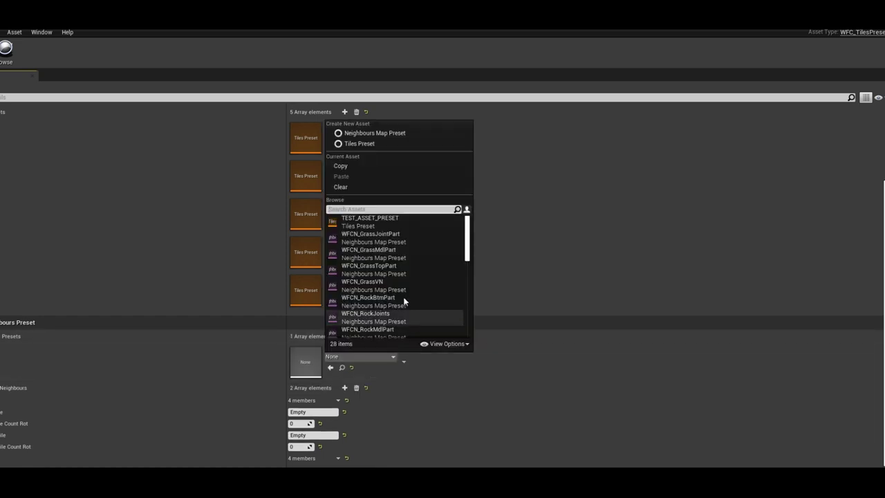
left_click(408, 270)
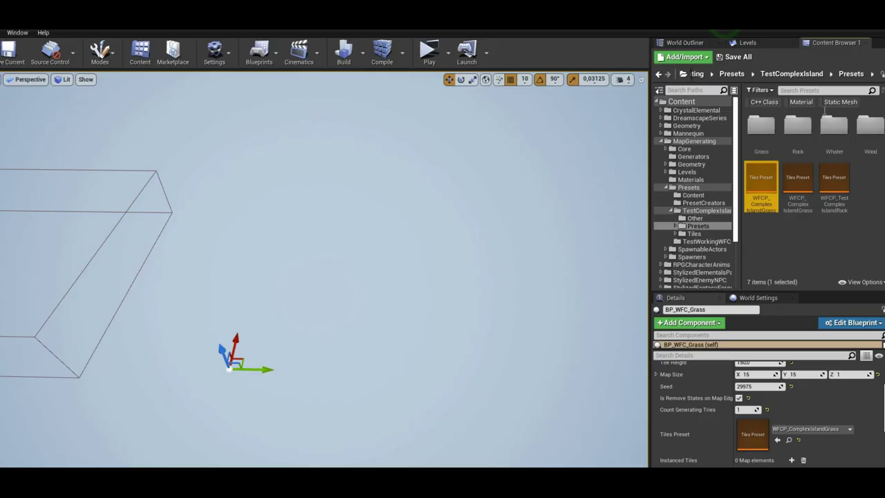
Step: Generate the grass tile map, fly closer, and reseed it nine times
scroll(803, 415, "down", 5)
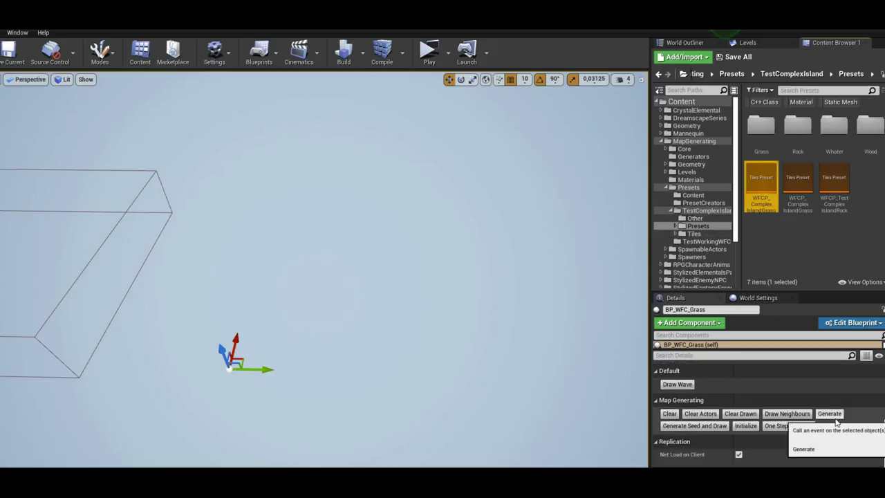
left_click(834, 415)
key("Up")
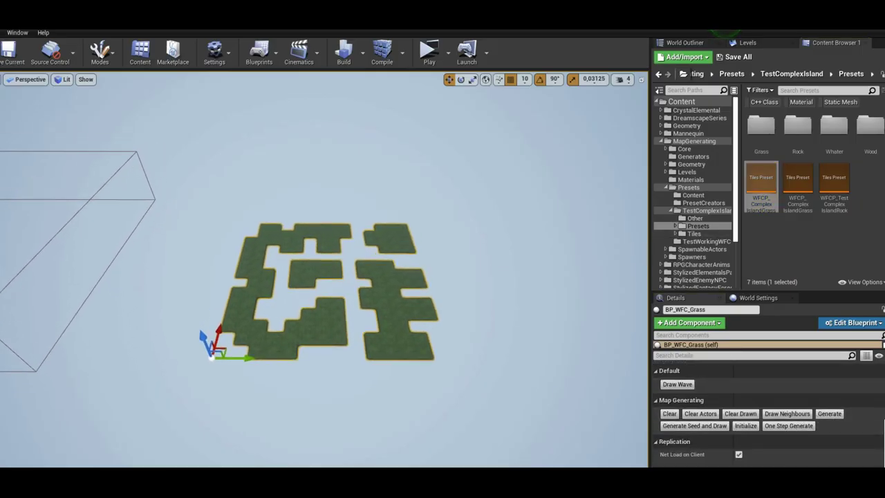
key("Up")
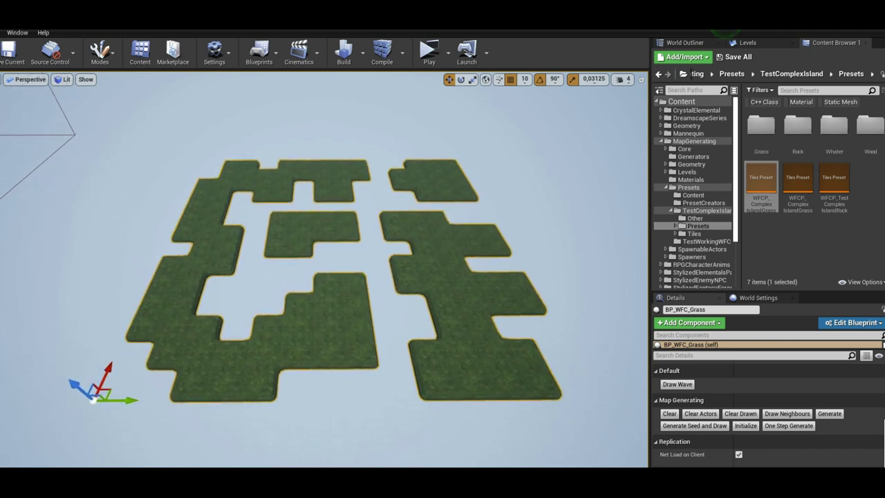
left_click(683, 427)
left_click(684, 427)
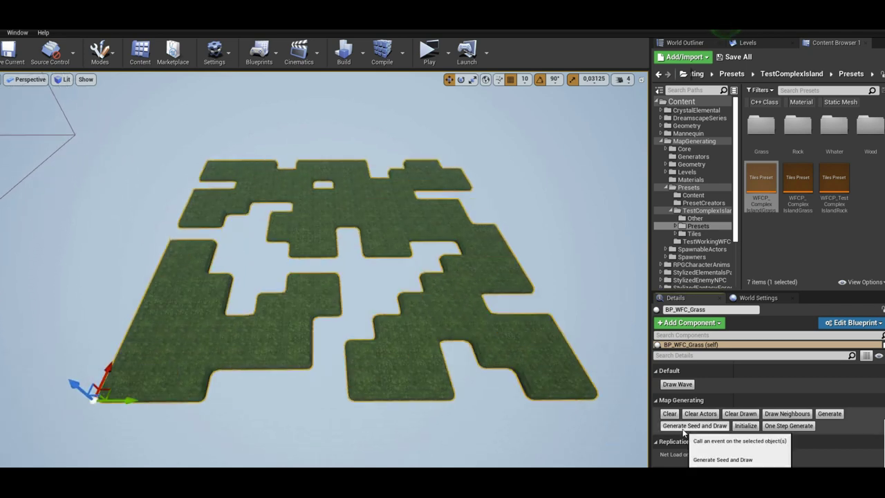
left_click(684, 427)
left_click(684, 428)
left_click(684, 428)
left_click(684, 427)
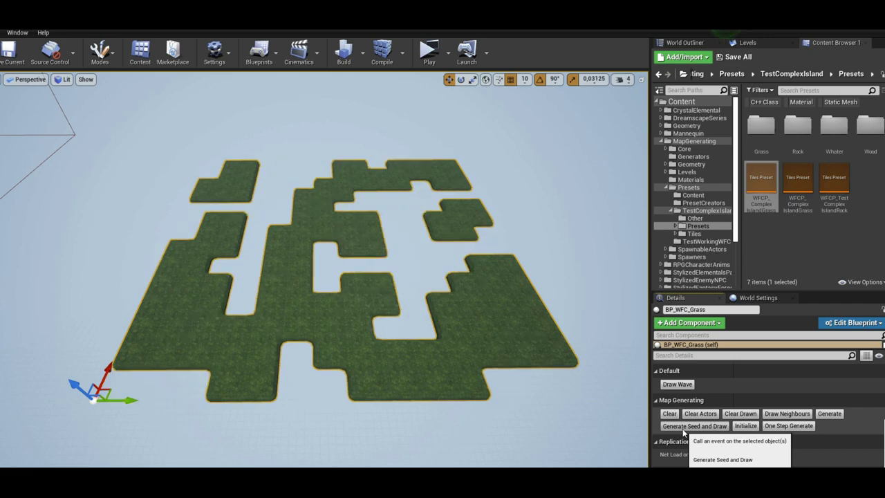
left_click(684, 428)
left_click(684, 427)
left_click(684, 427)
scroll(834, 426, "up", 5)
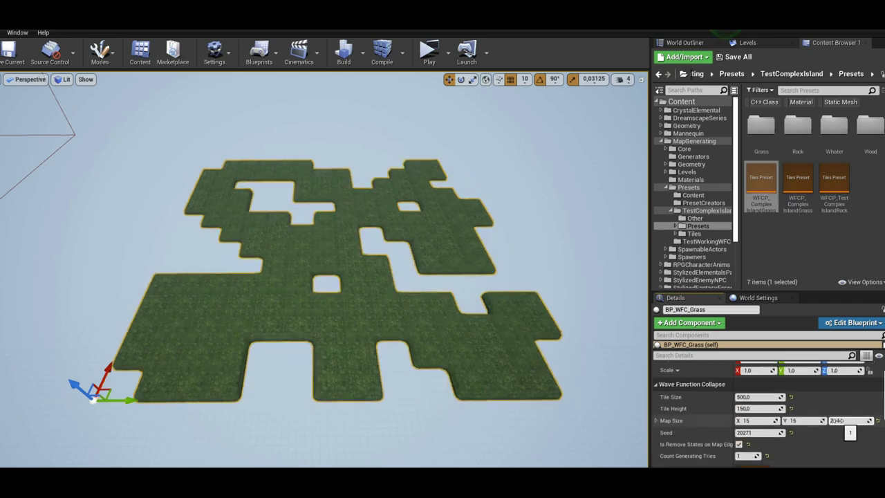
Step: Add WFCN_GrassMdlPart as the second neighbours preset of the grass tiles preset
double_click(757, 188)
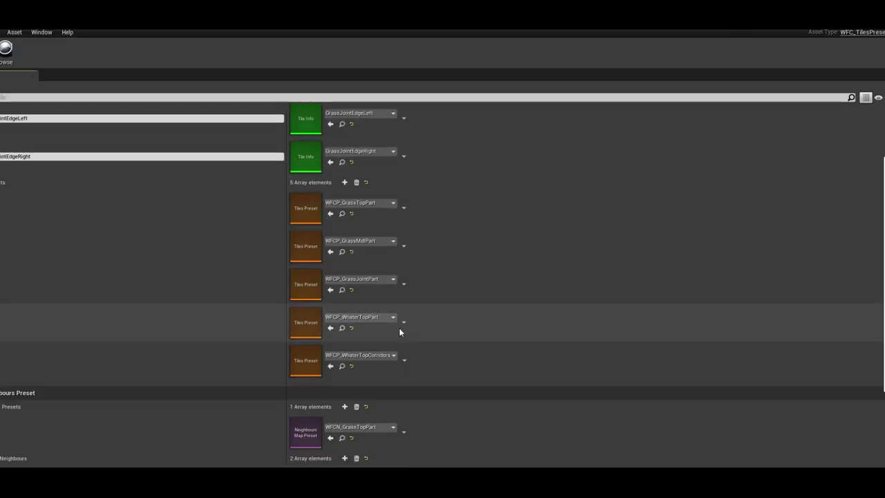
scroll(399, 332, "down", 3)
left_click(345, 298)
left_click(385, 357)
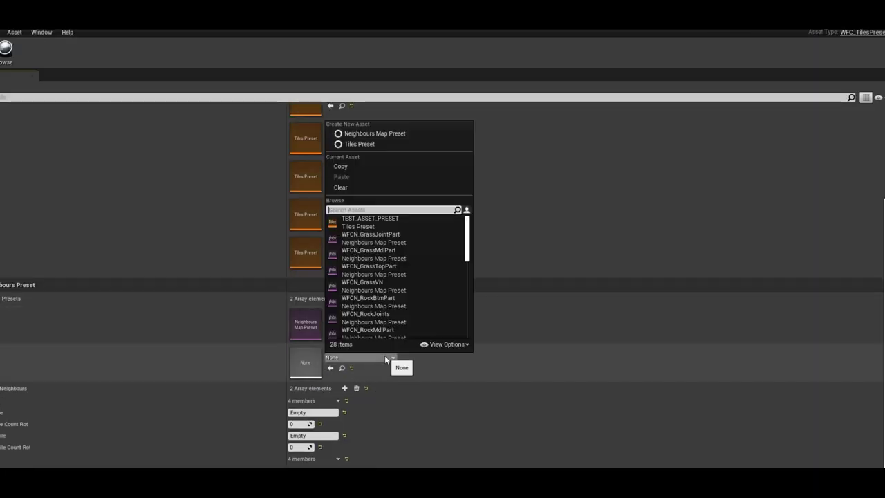
left_click(385, 255)
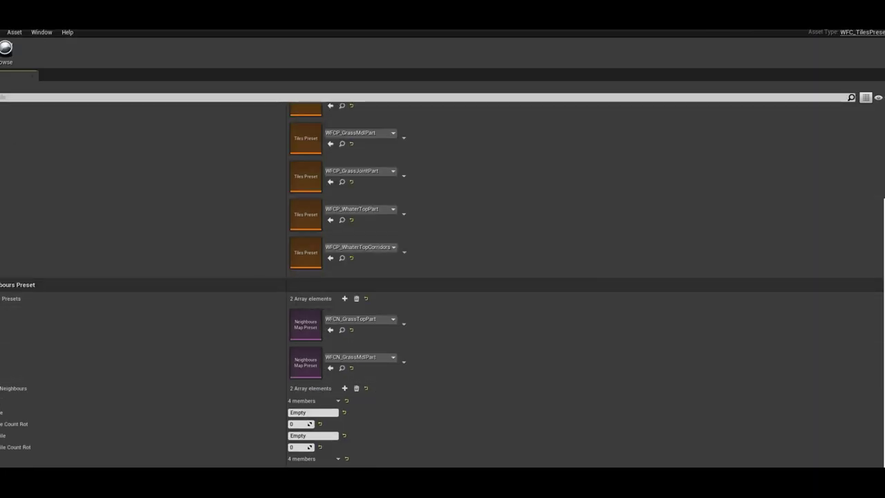
Step: Regenerate the grass map from nine fresh seeds with the updated preset
scroll(768, 415, "down", 3)
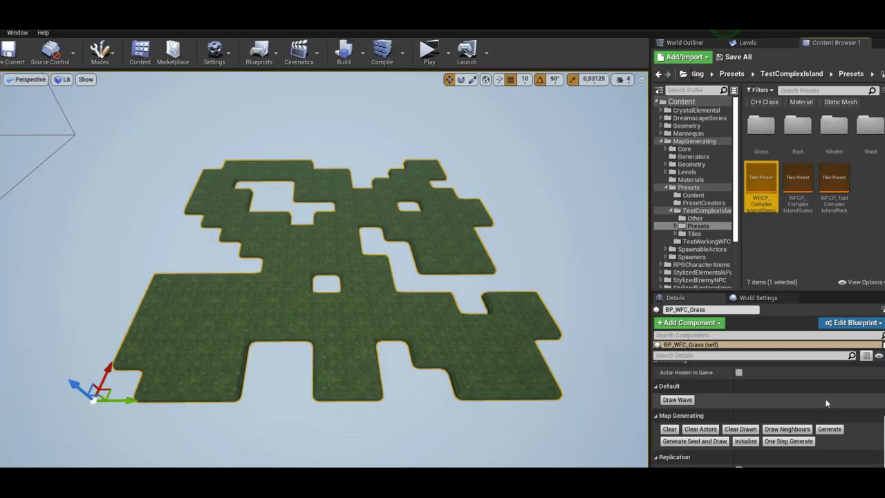
left_click(712, 442)
left_click(713, 442)
scroll(761, 429, "up", 3)
scroll(819, 424, "up", 3)
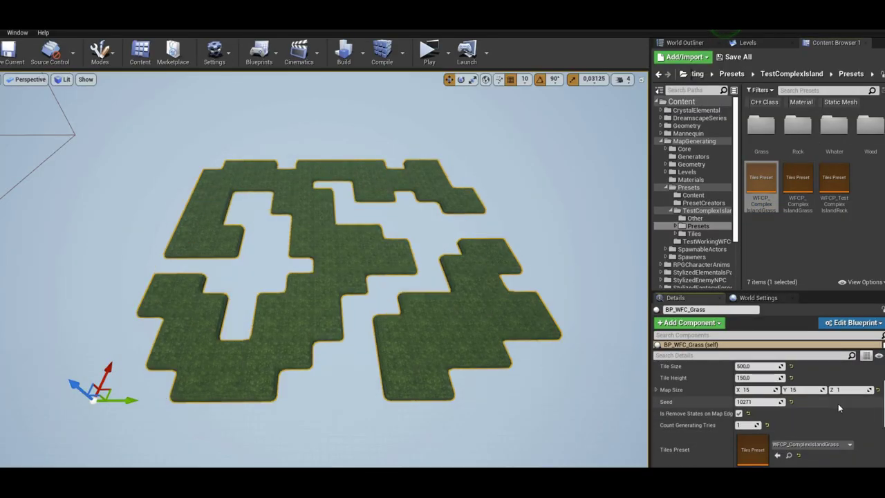
scroll(829, 421, "down", 3)
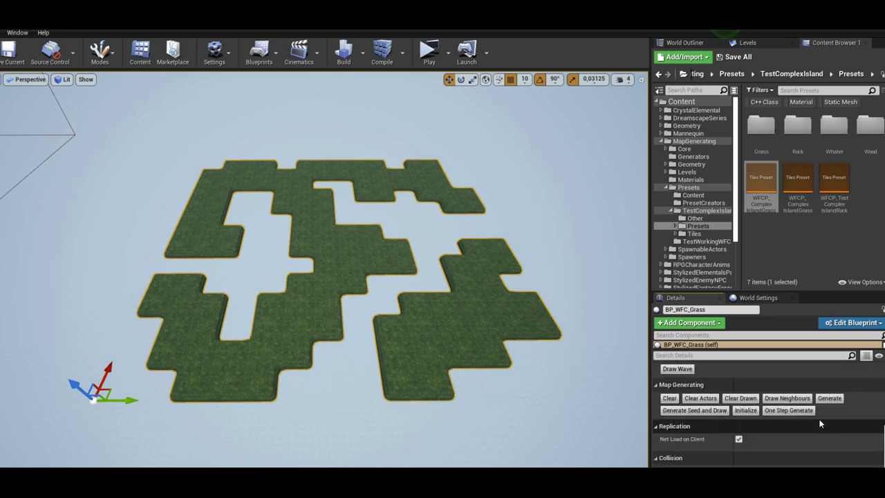
left_click(714, 414)
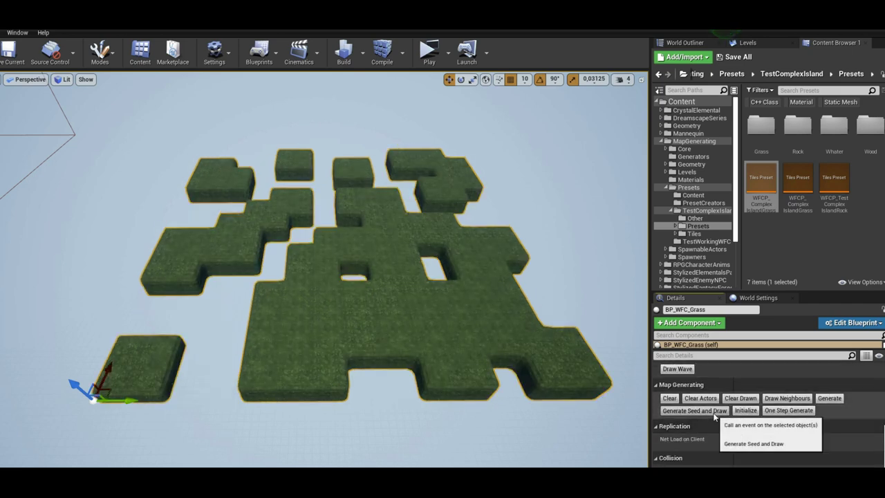
left_click(714, 414)
left_click(714, 414)
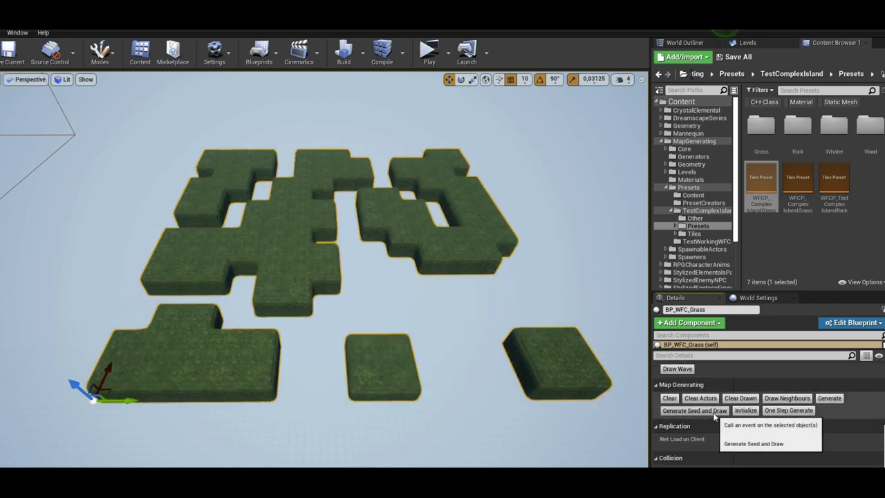
left_click(715, 414)
left_click(714, 415)
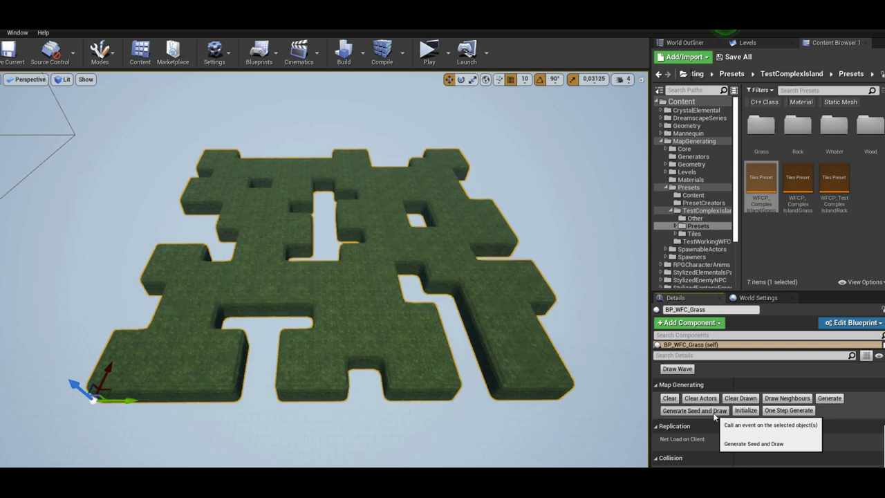
left_click(715, 414)
left_click(714, 414)
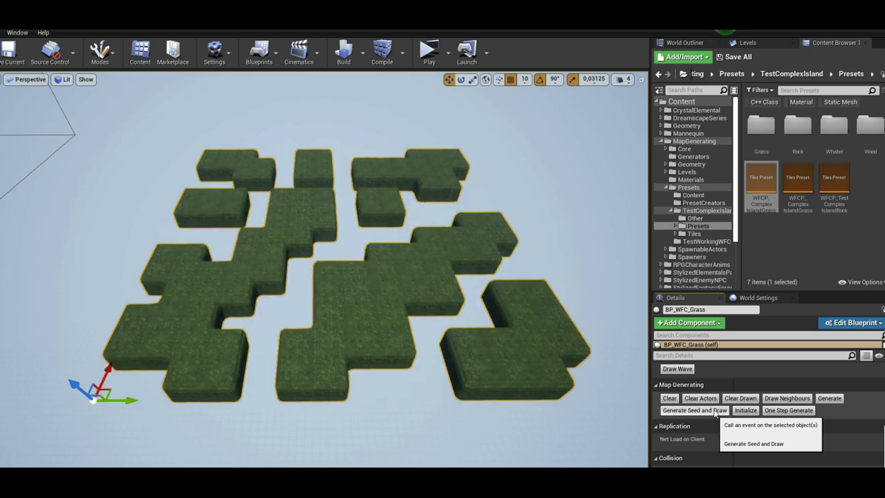
Step: Add WFCN_GrassJointPart as the third neighbours preset of the grass tiles preset
double_click(756, 191)
scroll(484, 332, "down", 3)
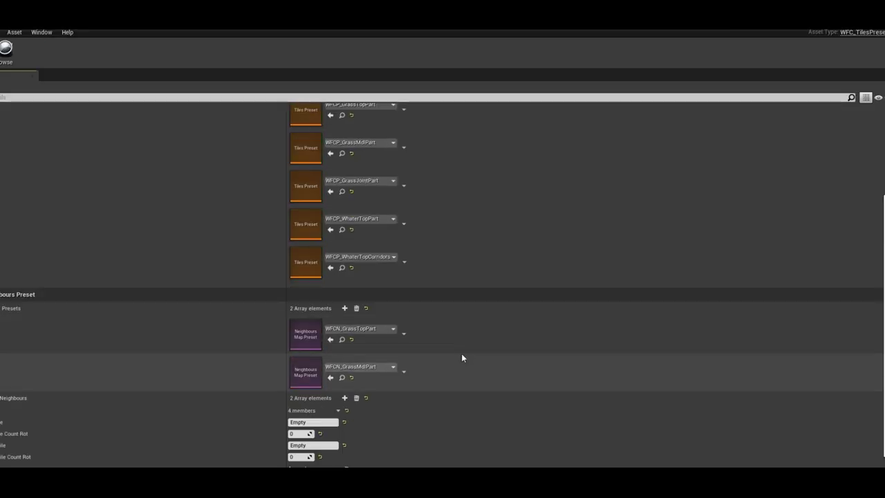
left_click(344, 307)
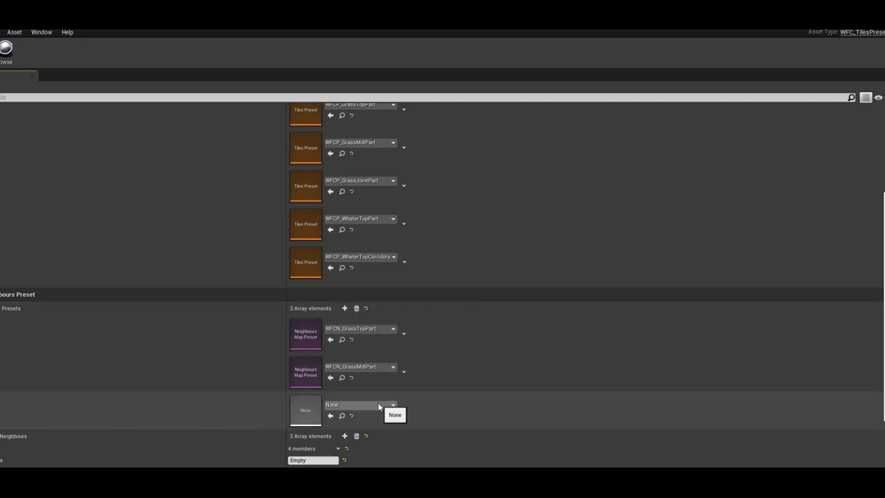
left_click(379, 404)
left_click(410, 292)
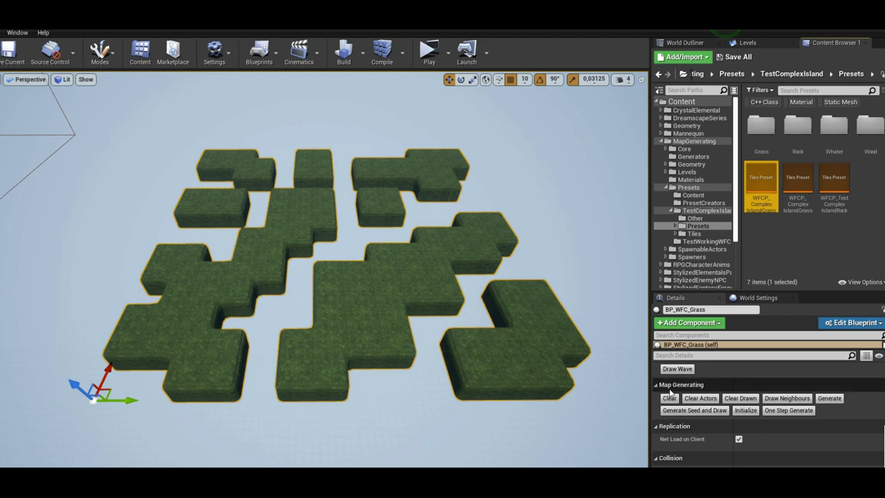
Step: Reroll the grass-only island layout eight times, then open the WFCP Complex Island Grass preset
left_click(692, 413)
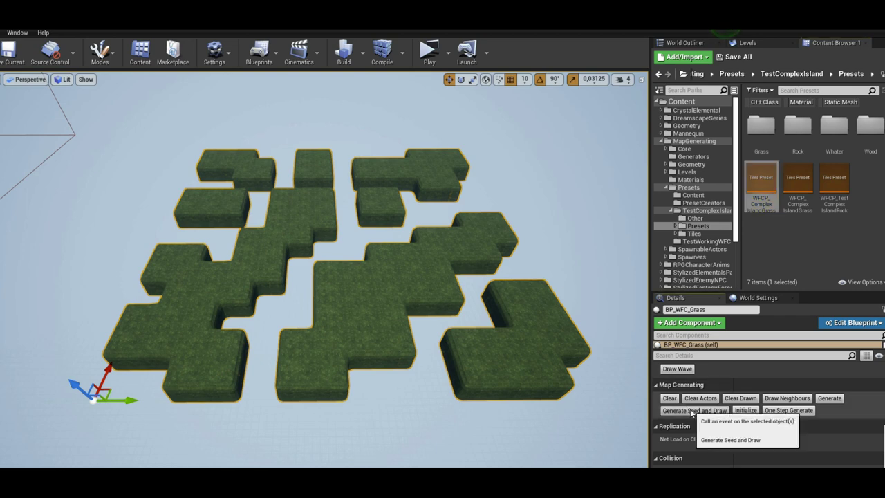
left_click(692, 410)
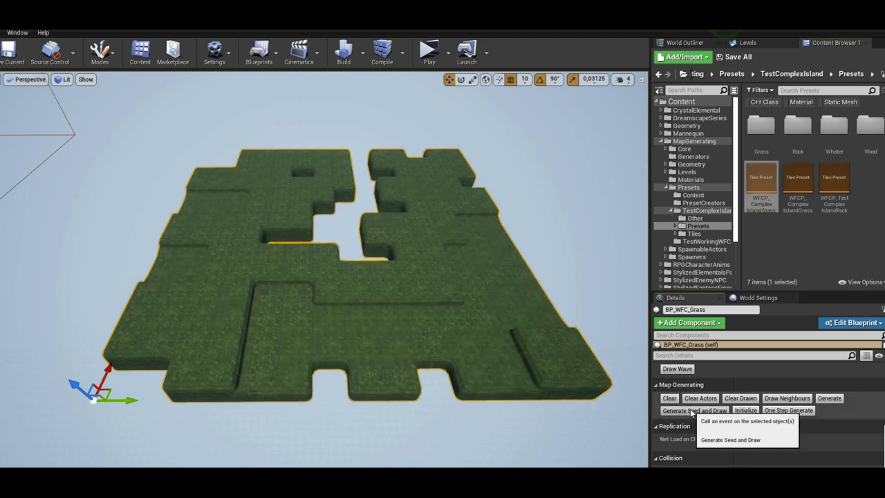
left_click(692, 411)
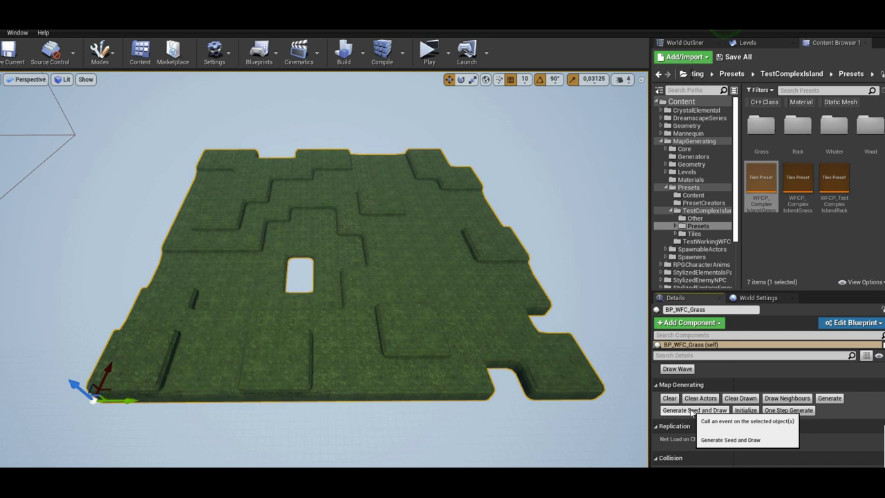
left_click(692, 411)
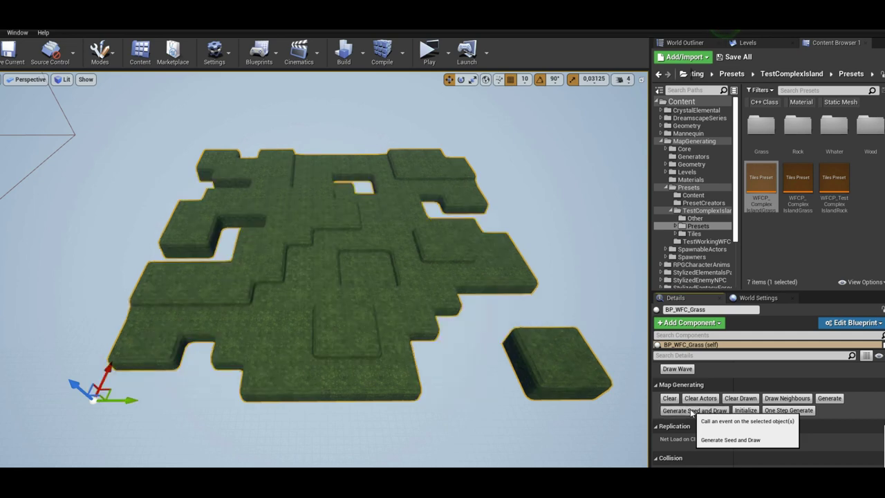
left_click(692, 411)
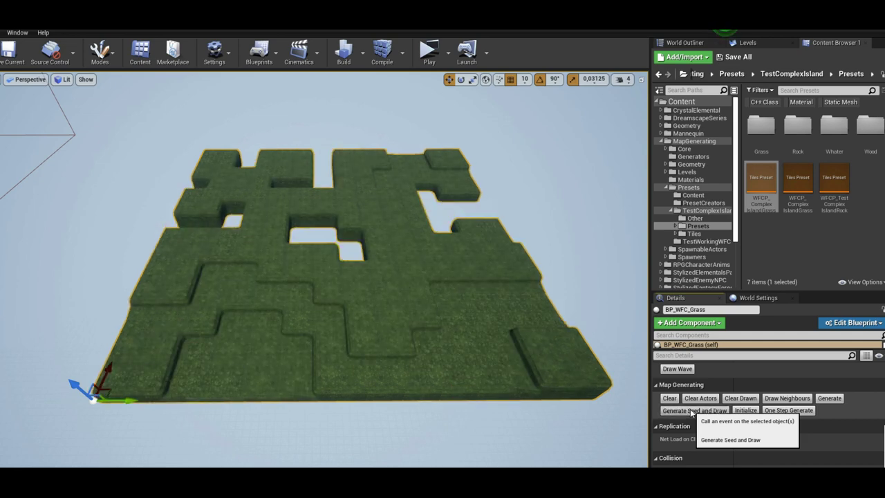
left_click(692, 411)
left_click(692, 411)
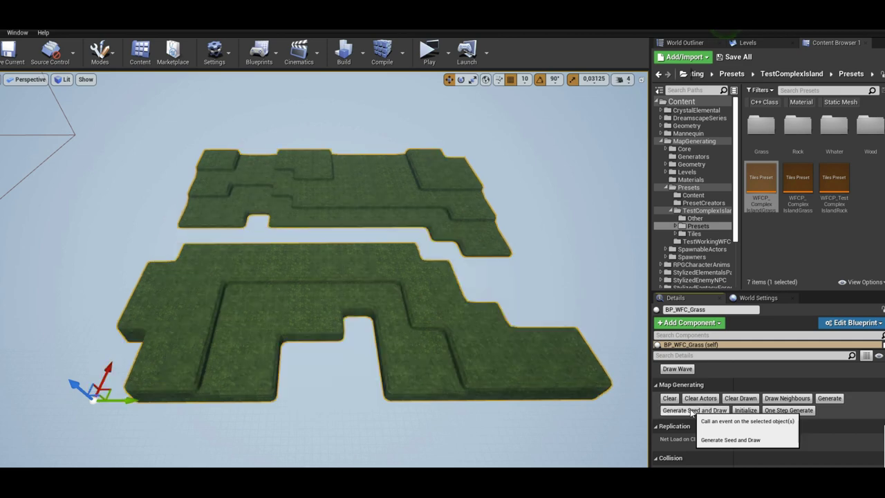
left_click(692, 411)
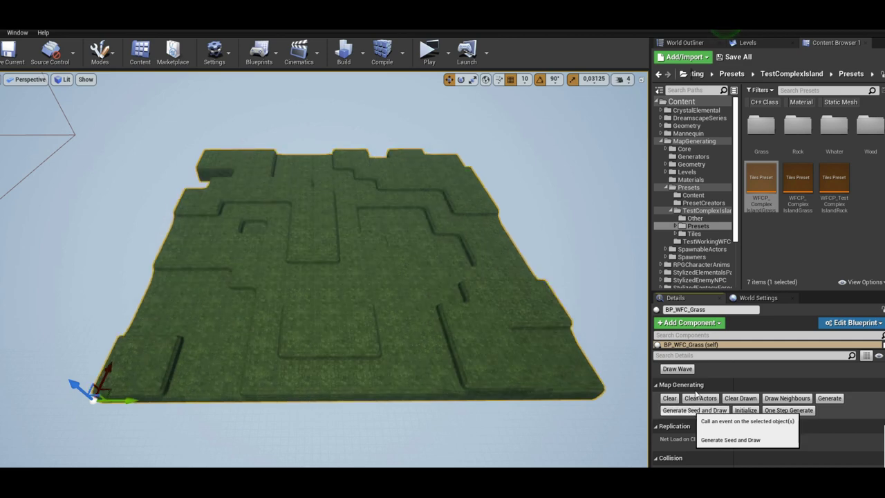
double_click(760, 186)
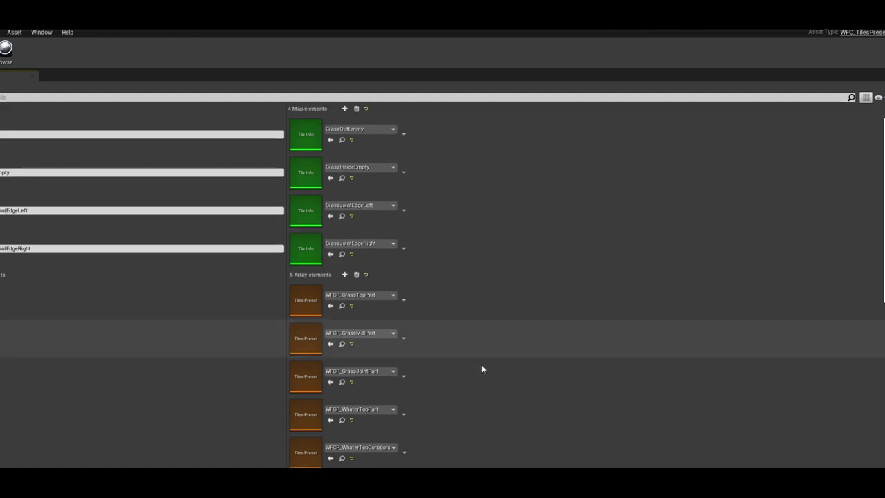
Step: Append WFCN_WhaterTopCorridors and WFCN_WhaterTopDrop as the fourth and fifth neighbours presets
scroll(484, 377, "down", 3)
left_click(344, 281)
scroll(369, 373, "down", 1)
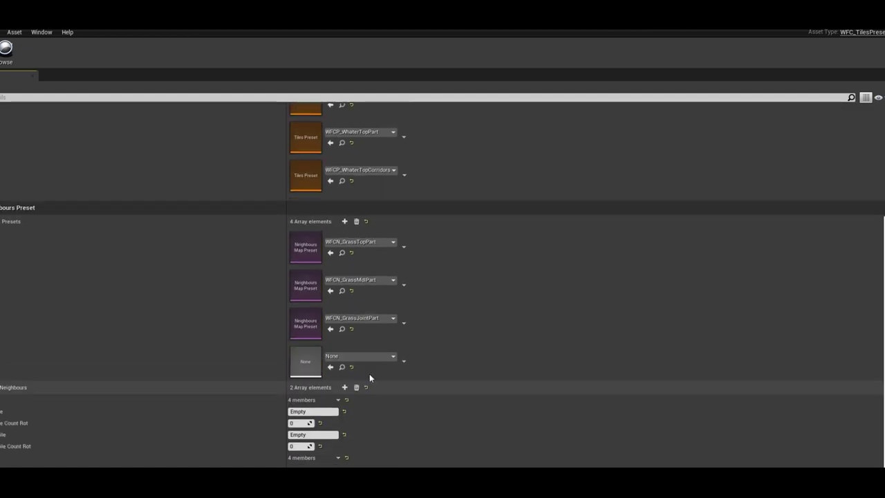
left_click(360, 356)
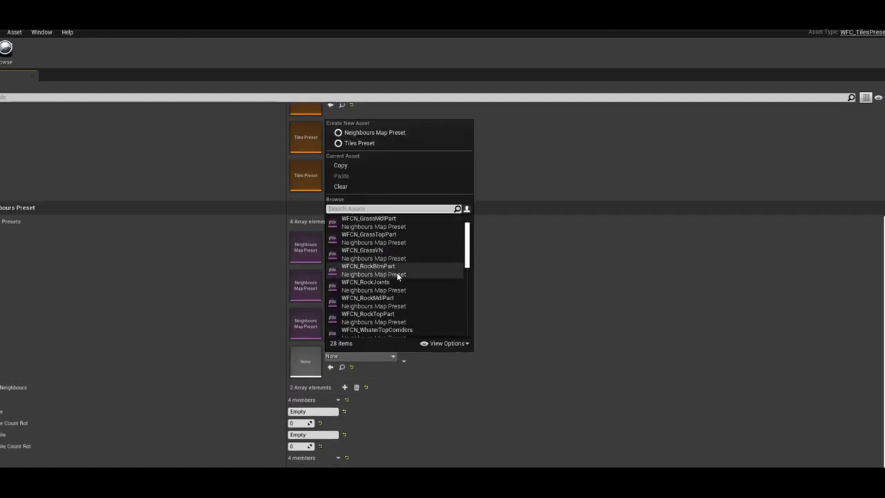
scroll(415, 284, "down", 1)
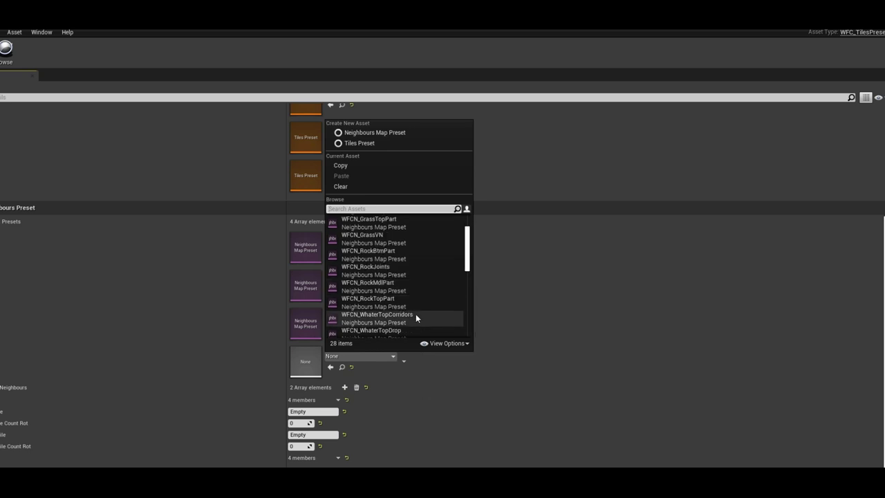
left_click(415, 314)
left_click(345, 222)
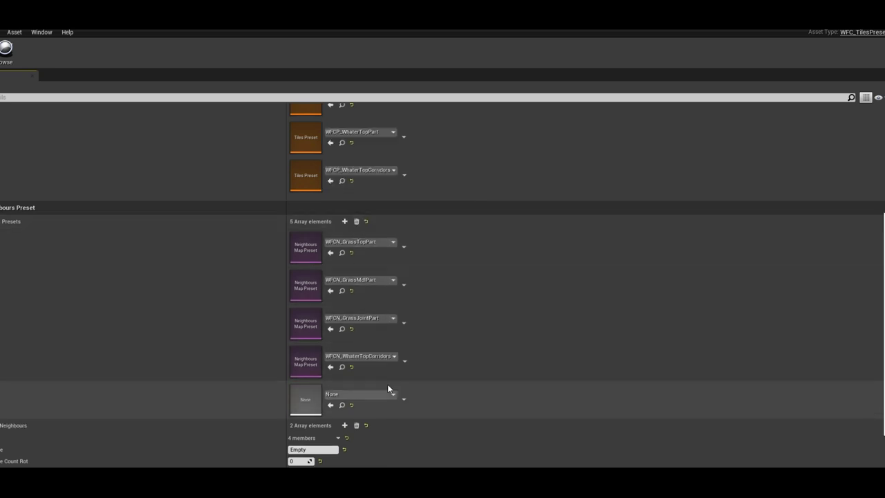
left_click(388, 390)
scroll(406, 337, "down", 2)
scroll(408, 343, "down", 1)
scroll(410, 359, "down", 1)
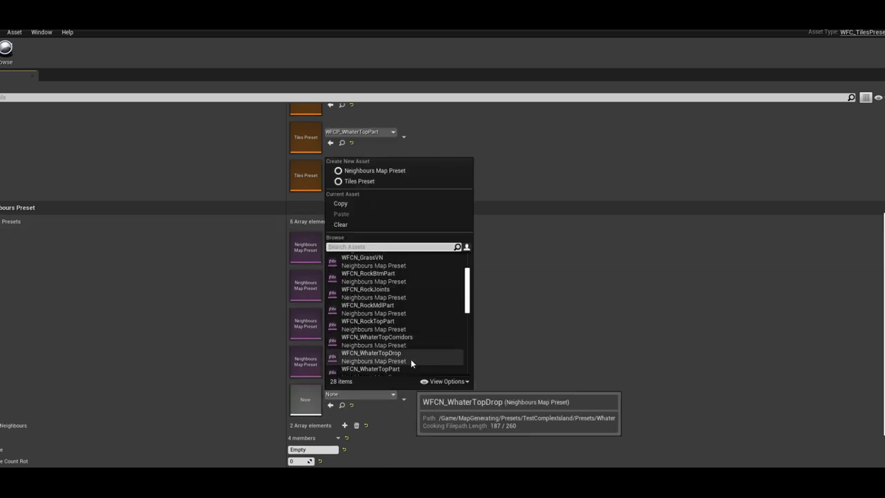
left_click(411, 359)
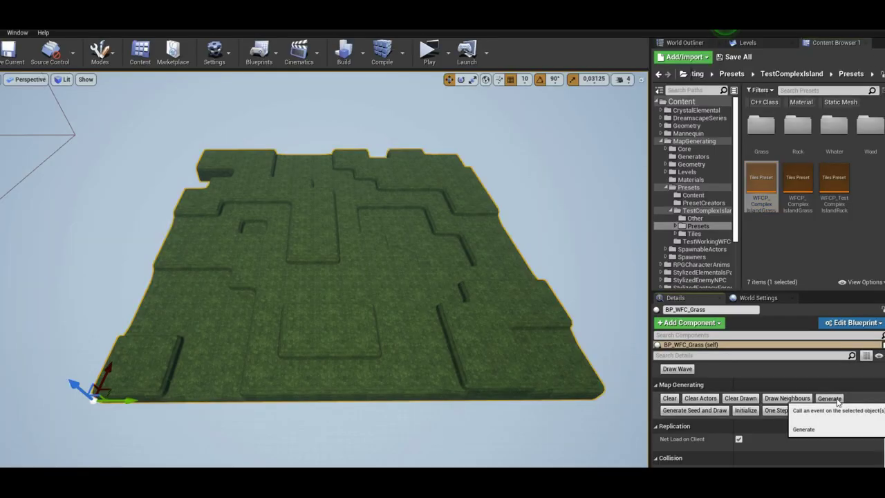
Step: Generate islands with the water tiles and reseed eight times until one large channelled island appears
left_click(830, 399)
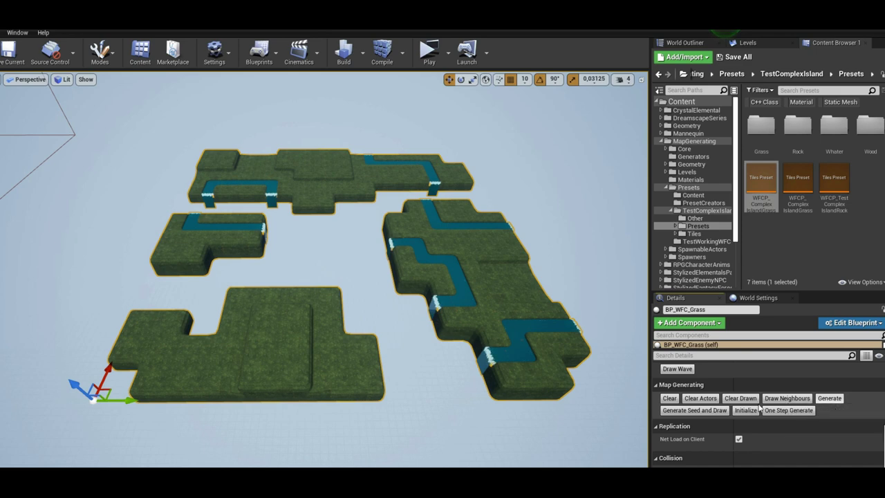
right_click_drag(324, 270, 323, 270)
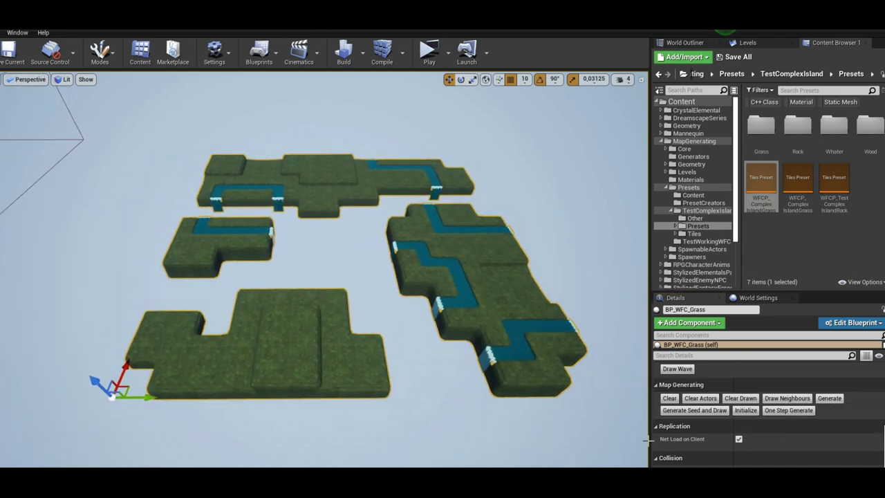
left_click(706, 412)
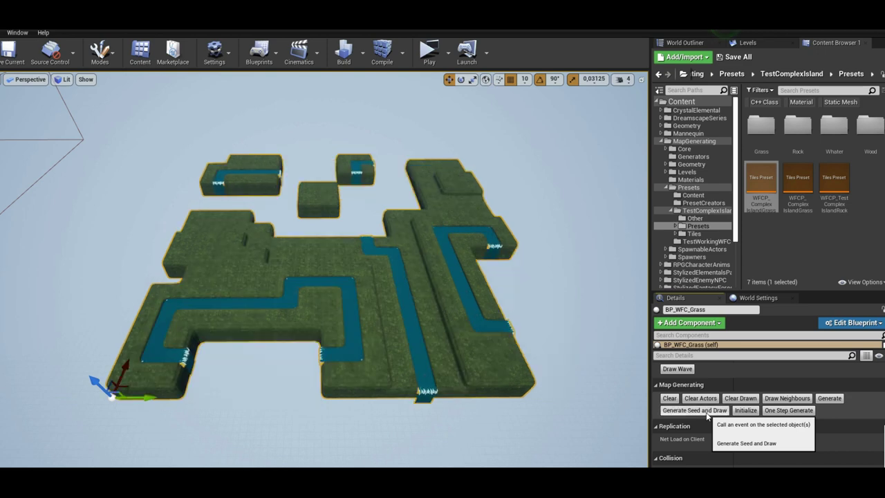
left_click(706, 412)
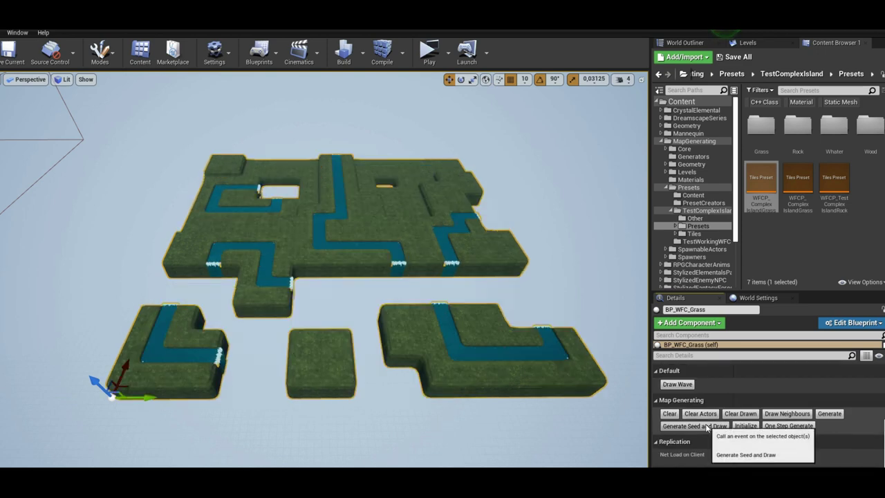
left_click(706, 426)
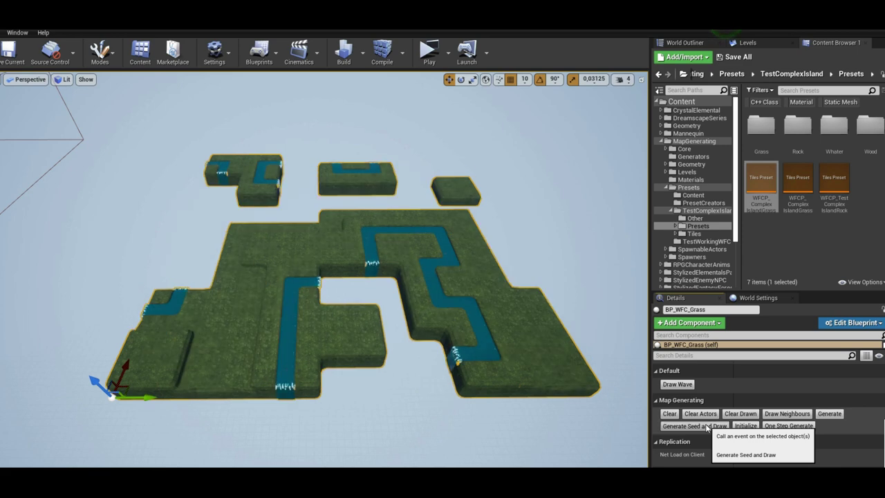
left_click(706, 426)
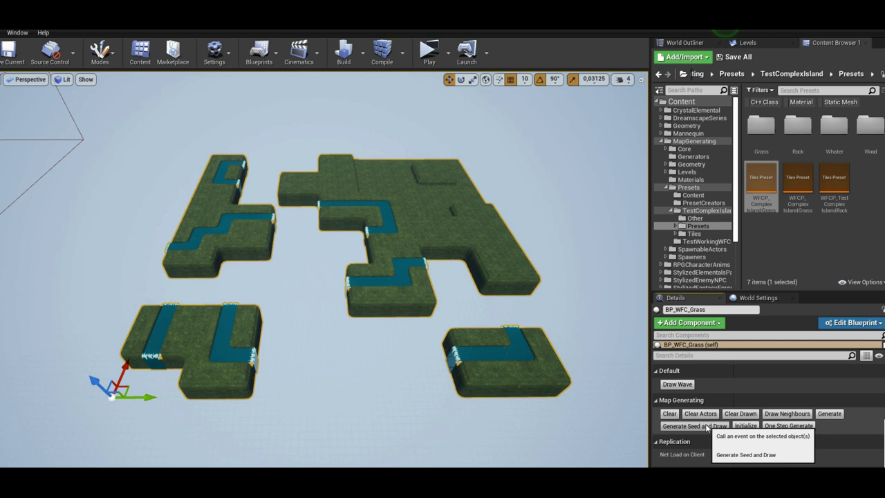
left_click(706, 426)
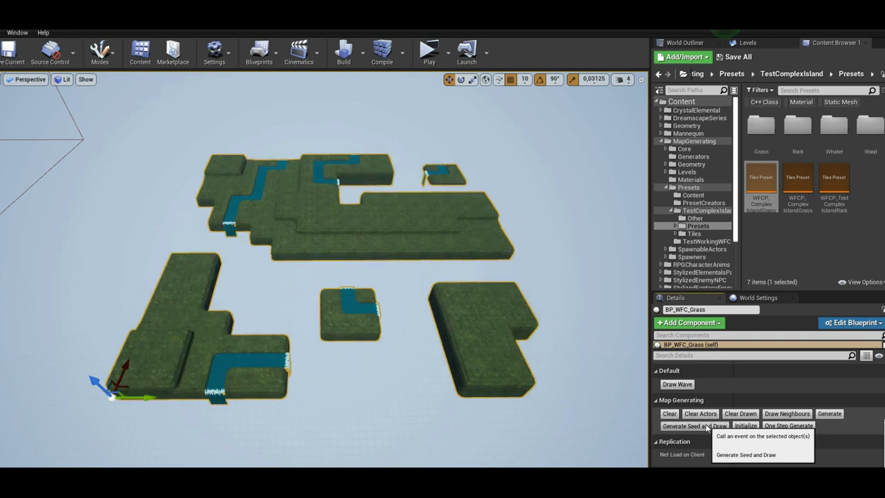
left_click(706, 426)
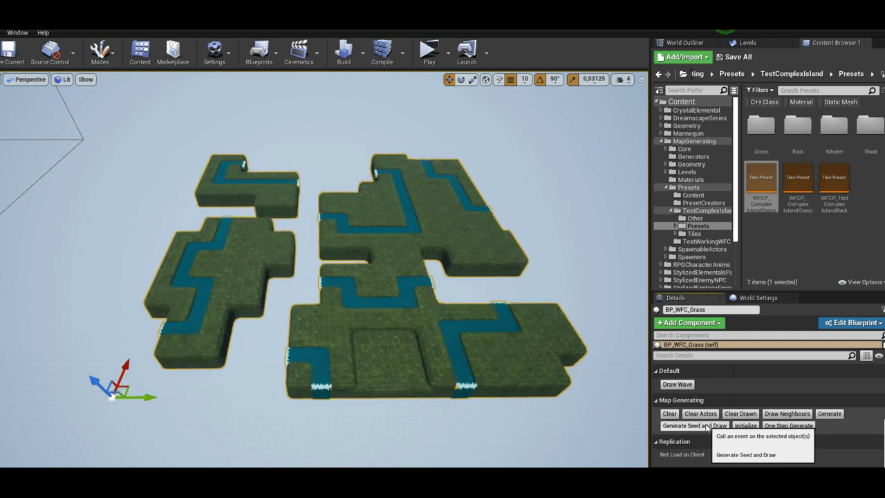
left_click(706, 426)
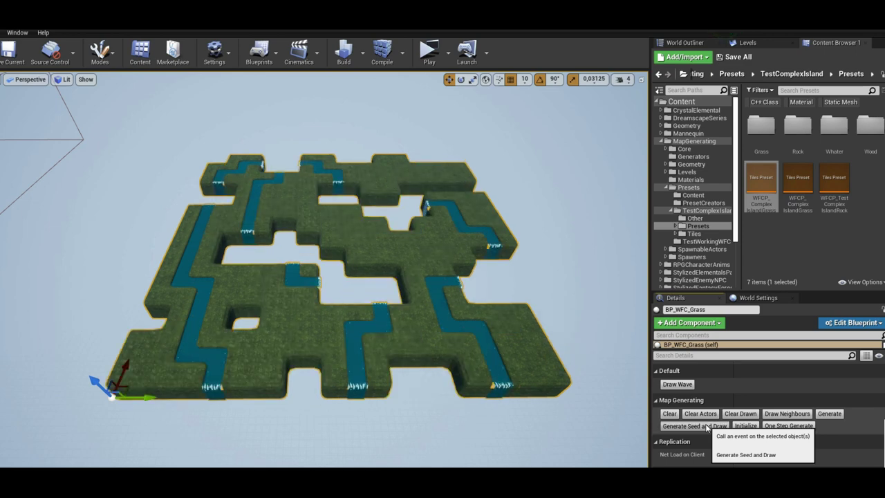
left_click(706, 426)
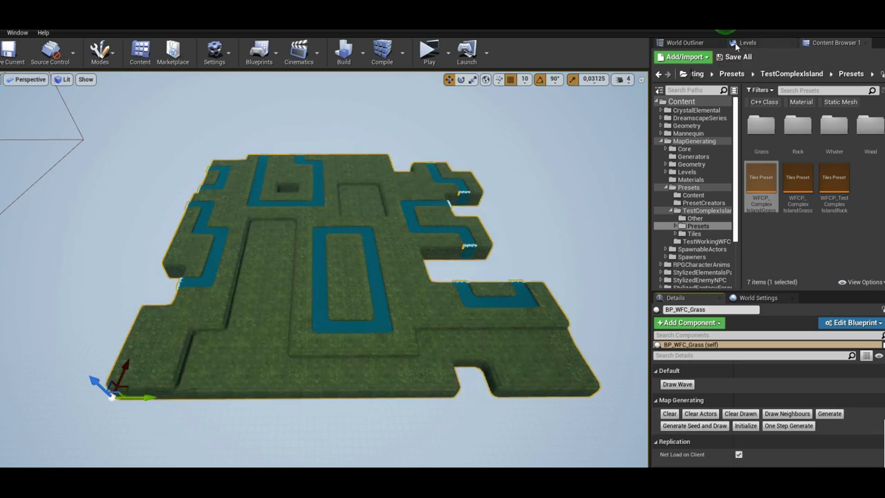
Step: Select BP_Rec_WFC_Woods in the World Outliner and set its Tile Height Split to 1
left_click(705, 42)
left_click(746, 159)
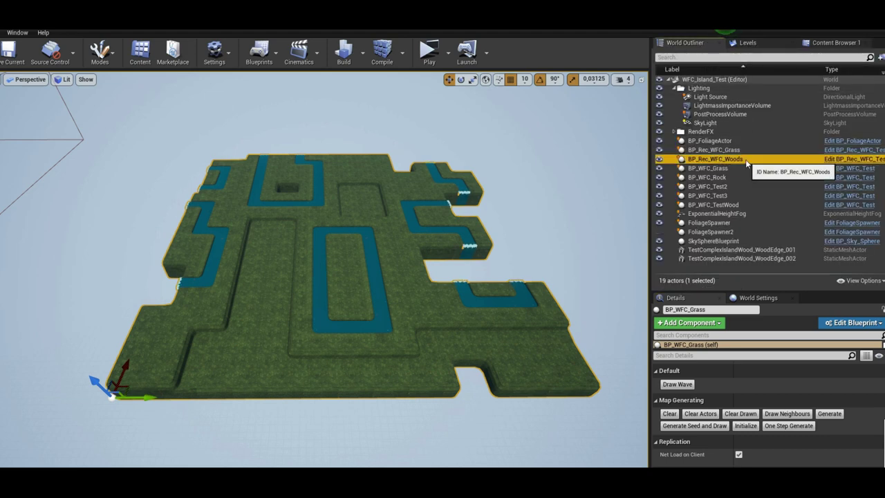
scroll(829, 408, "down", 2)
scroll(825, 408, "up", 3)
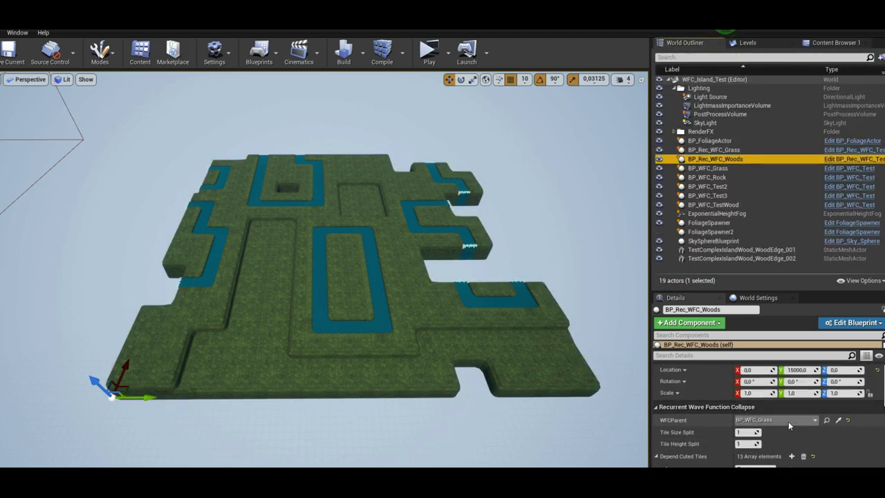
type("1")
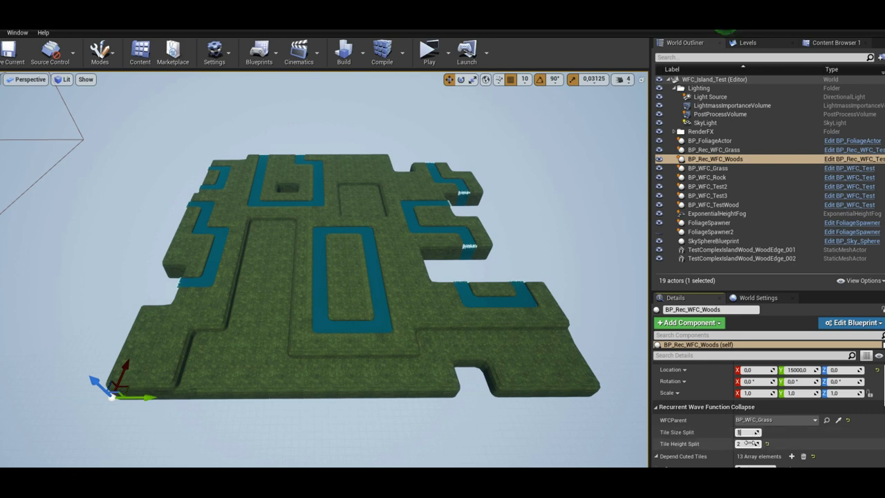
key("Return")
Step: Generate the woods layer, placing wooden bridges and fences across the water channels
scroll(840, 438, "down", 2)
scroll(831, 424, "down", 2)
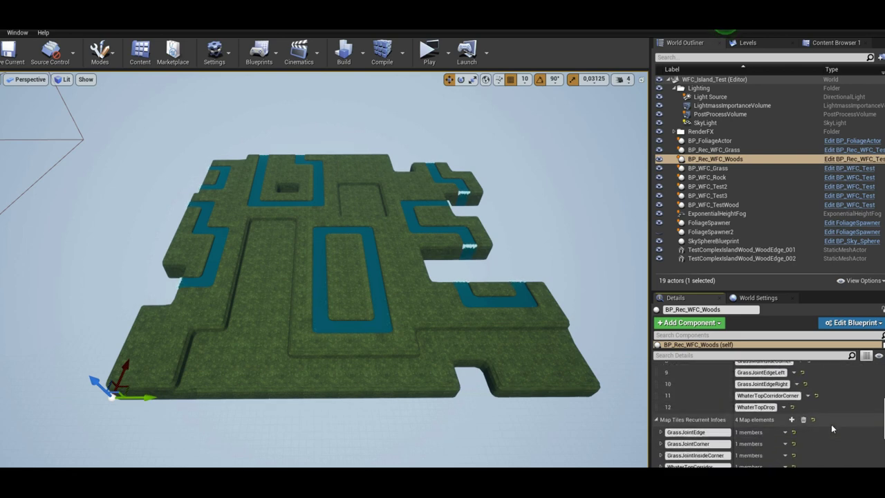
scroll(832, 423, "down", 2)
scroll(831, 425, "down", 2)
scroll(830, 421, "down", 2)
scroll(811, 420, "down", 2)
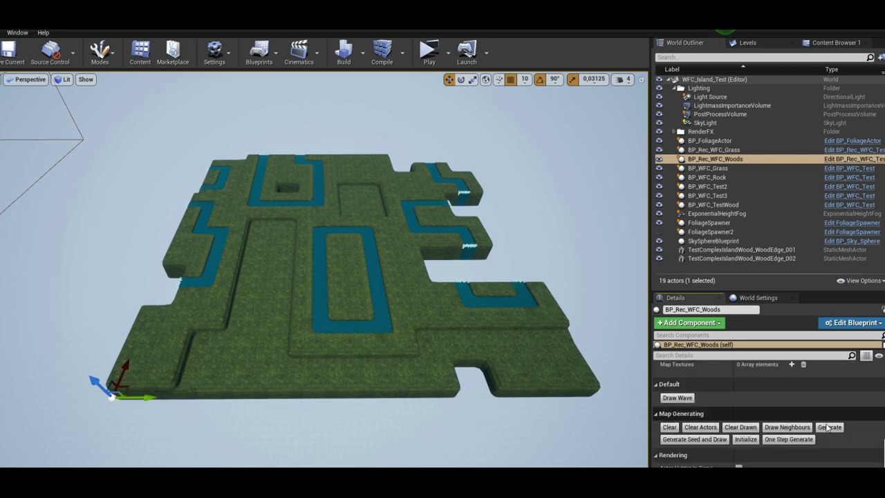
left_click(829, 427)
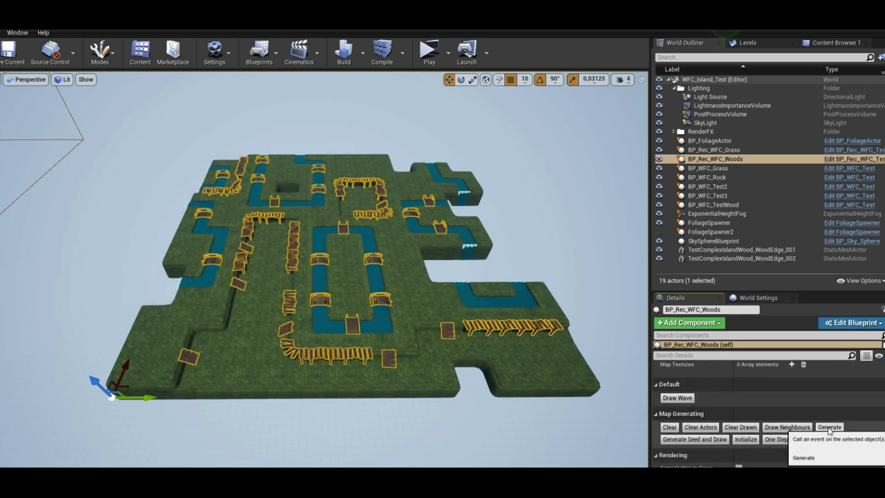
left_click(604, 323)
scroll(324, 287, "up", 1)
scroll(325, 287, "up", 2)
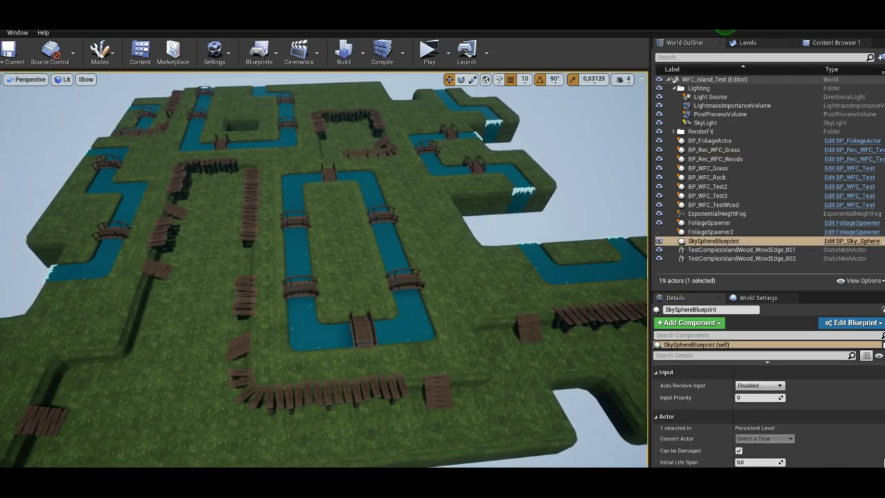
scroll(325, 287, "up", 2)
scroll(325, 287, "up", 2)
scroll(324, 287, "down", 3)
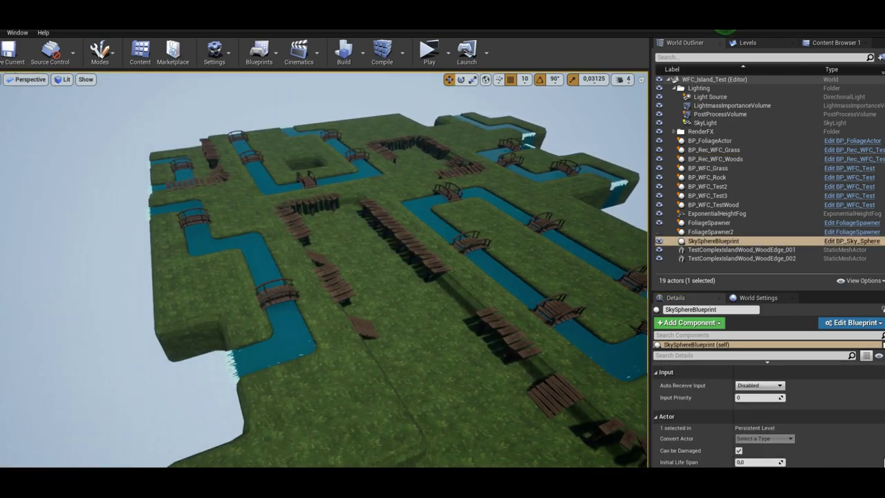
scroll(324, 287, "up", 3)
scroll(517, 306, "down", 5)
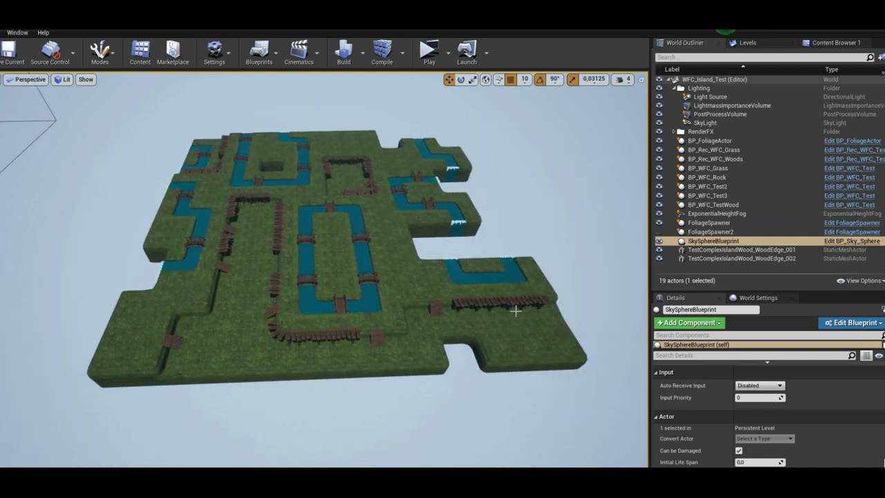
left_click(517, 307)
scroll(755, 423, "down", 5)
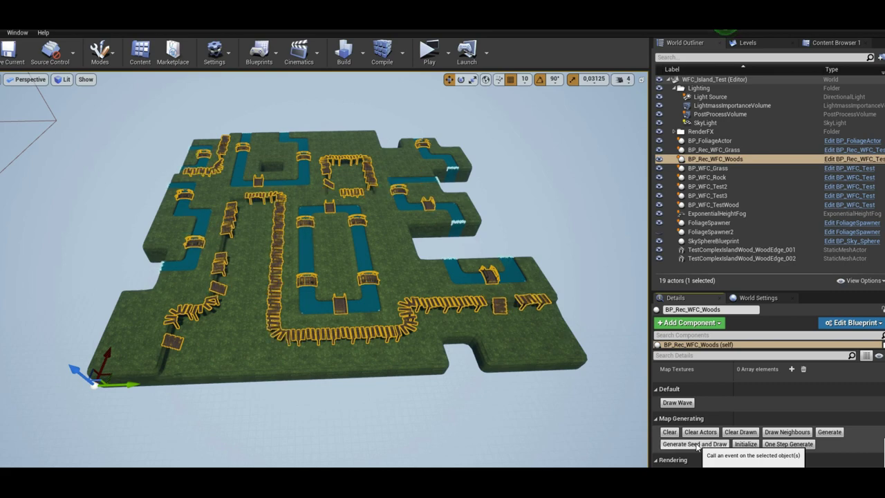
left_click(533, 401)
scroll(532, 401, "up", 5)
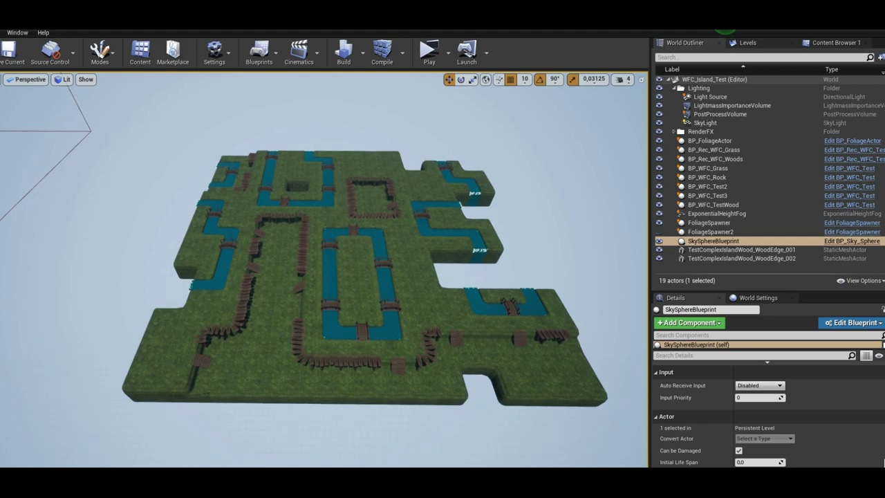
Step: Select BP_Rec_WFC_Woods and clear its generated wooden bridges
left_click(455, 350)
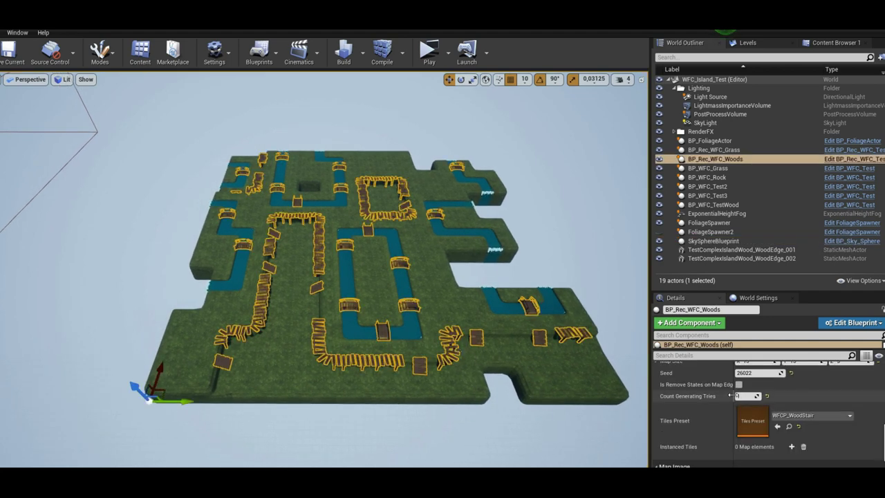
scroll(733, 401, "up", 3)
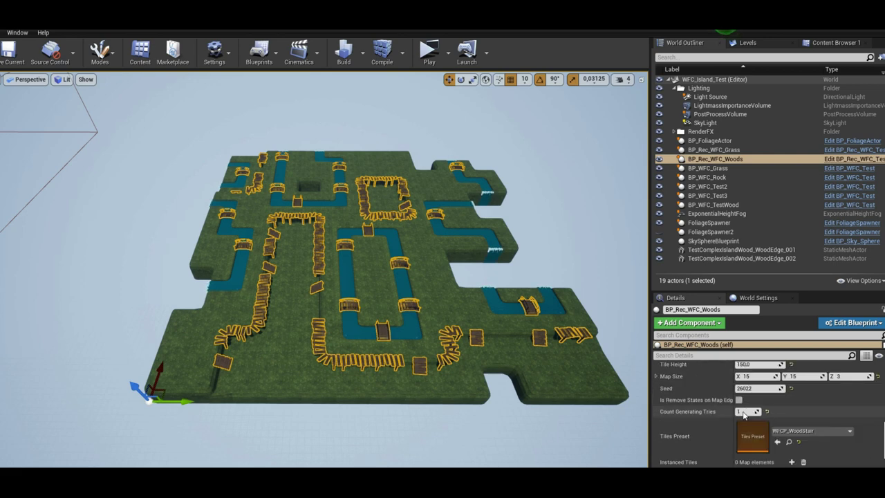
scroll(740, 411, "down", 5)
scroll(744, 415, "down", 2)
left_click(665, 433)
Step: Set the woods generator's Location Y to 0 and its WFCParent to BP_Rec_WFC_Grass
scroll(777, 414, "up", 5)
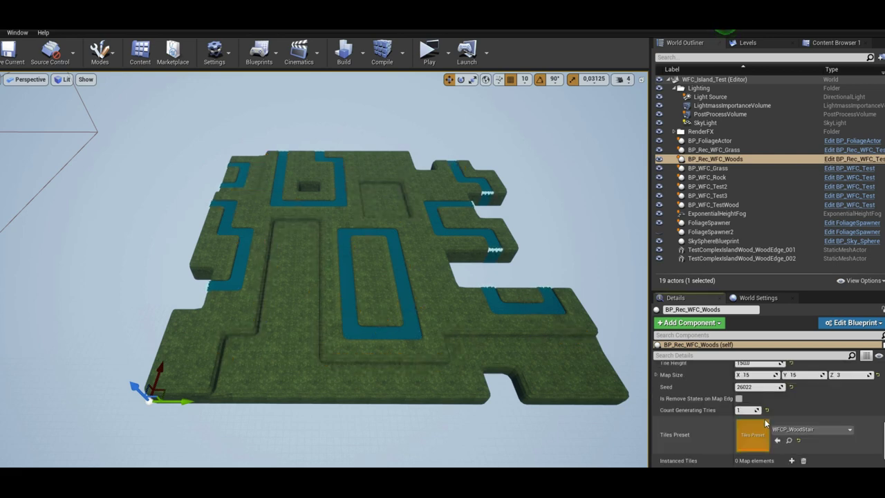
scroll(777, 414, "up", 3)
scroll(777, 413, "up", 2)
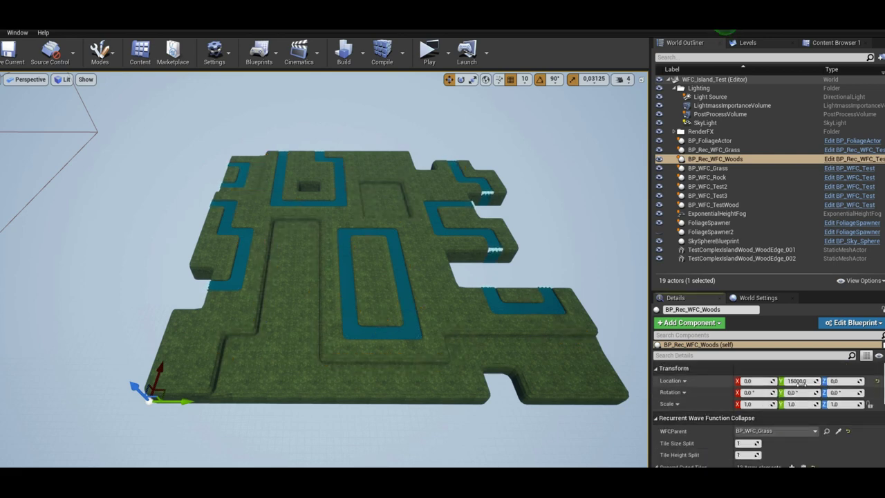
type("0")
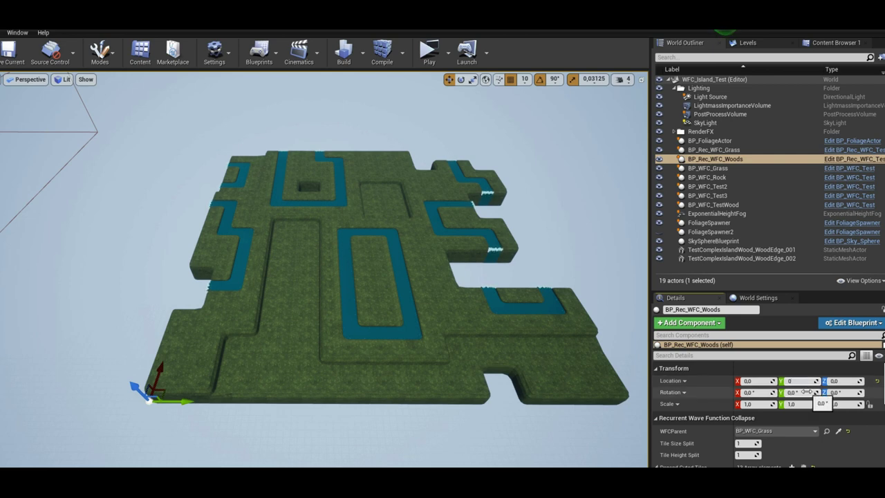
left_click(787, 431)
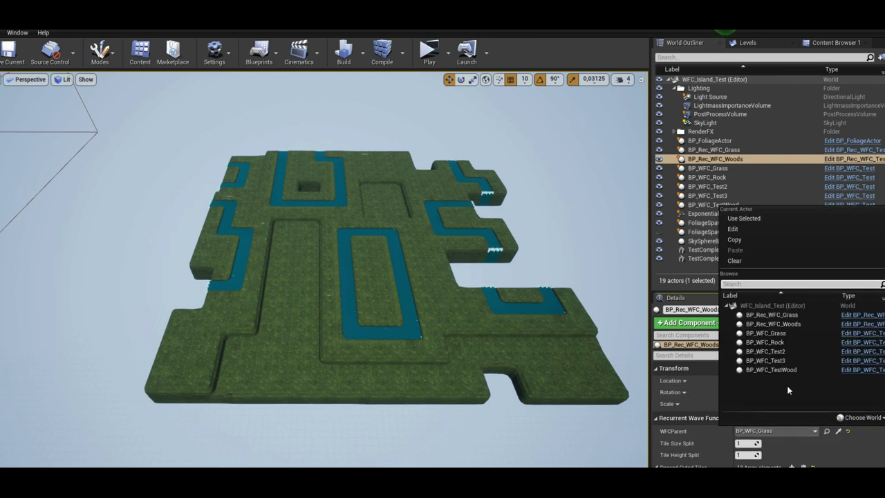
left_click(804, 317)
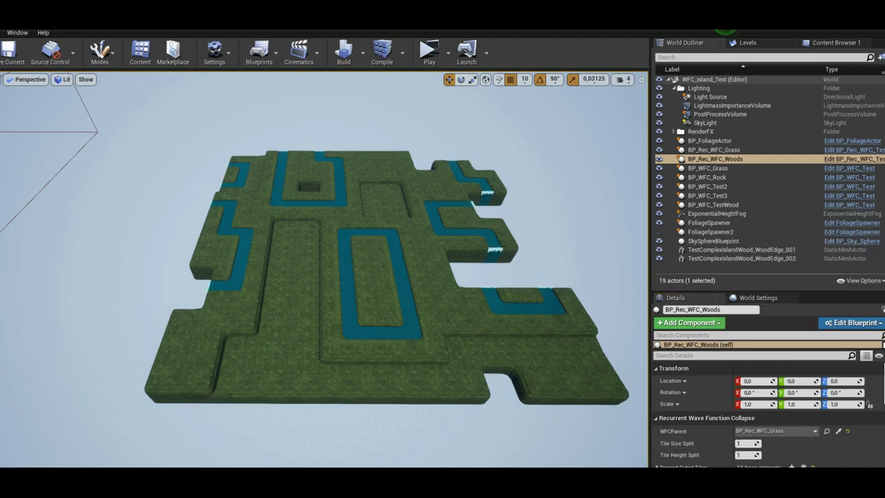
Step: Select BP_WFC_Rock and browse to its WFCP_TestComplexIslandRock tiles preset
key("f")
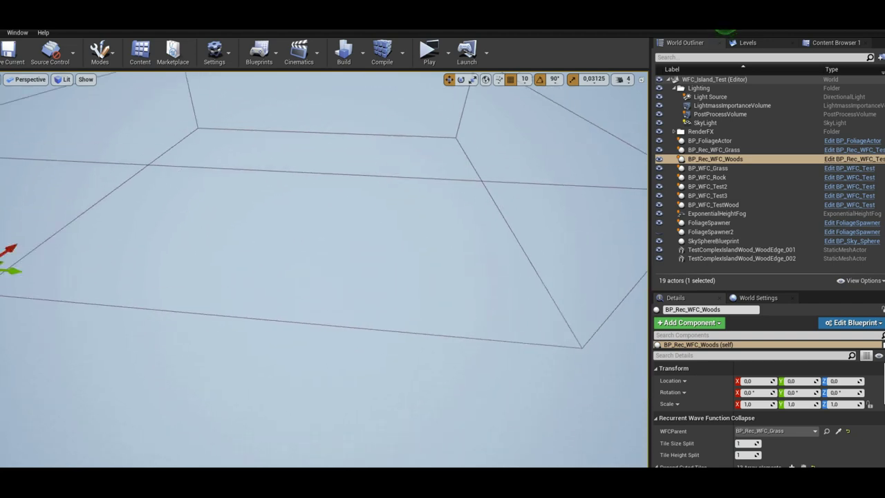
left_click_drag(483, 323, 483, 324, "alt")
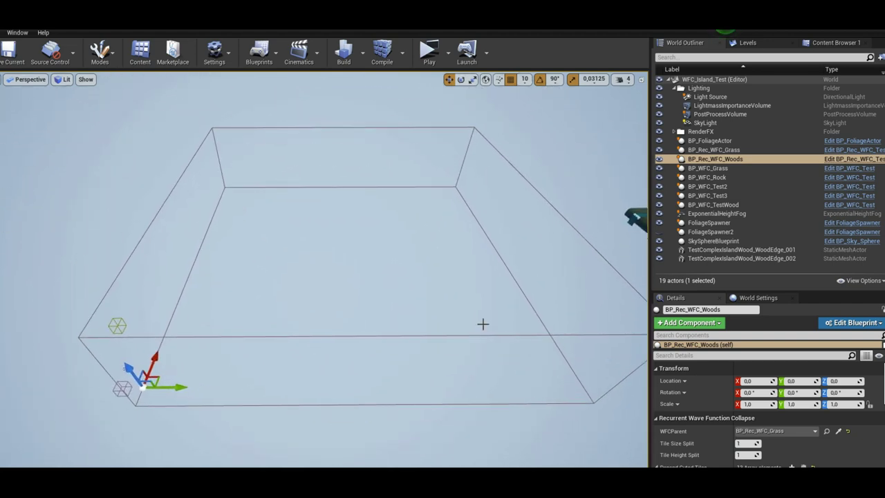
left_click(729, 177)
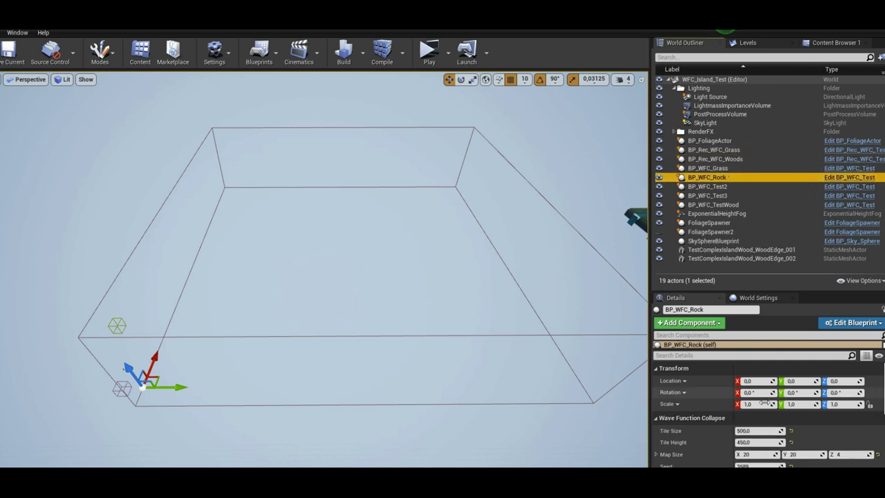
scroll(794, 436, "down", 5)
left_click(789, 427)
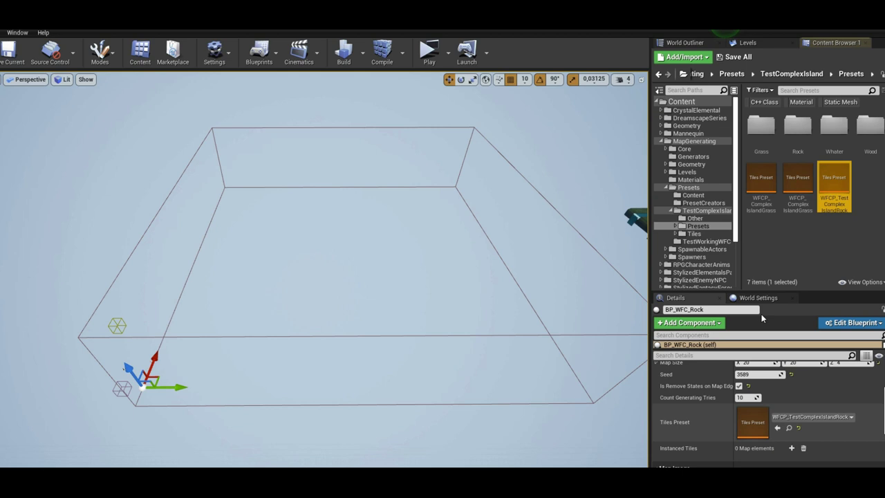
Step: Reduce WFCP_TestComplexIslandRock's Neighbours Presets to a single entry, WFCN_RockTopPart
double_click(821, 196)
scroll(537, 332, "down", 3)
scroll(484, 356, "down", 2)
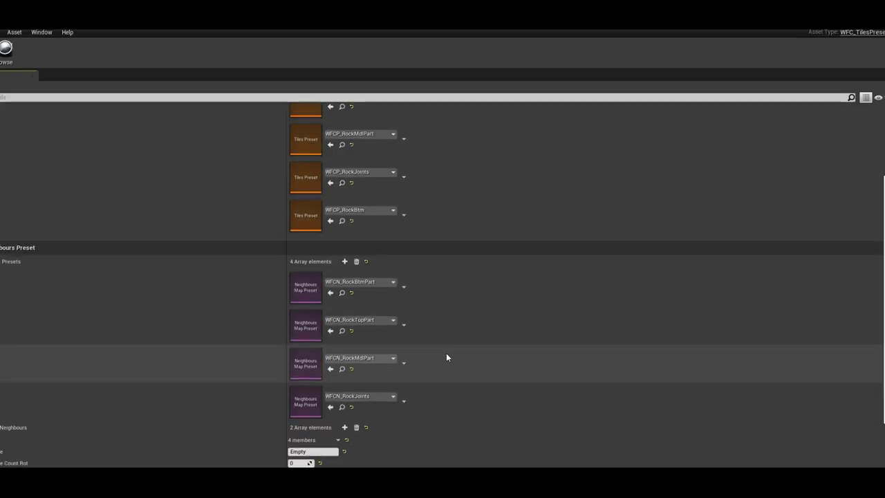
left_click(403, 286)
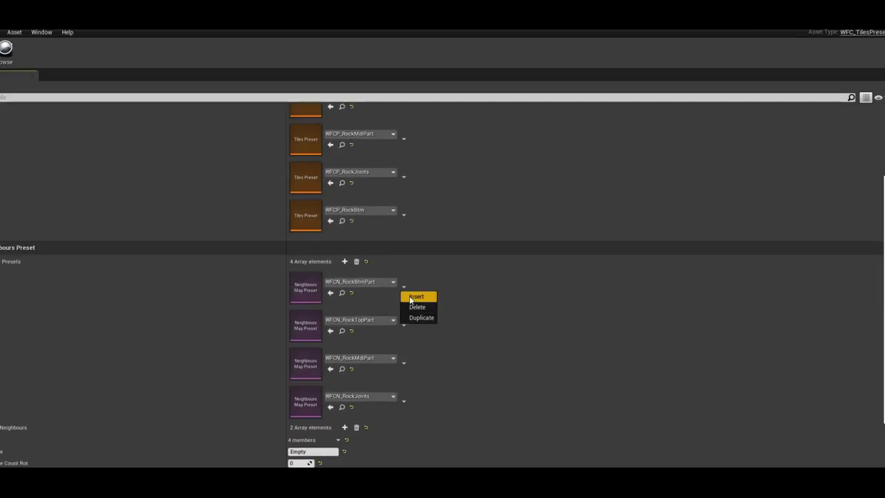
left_click(357, 261)
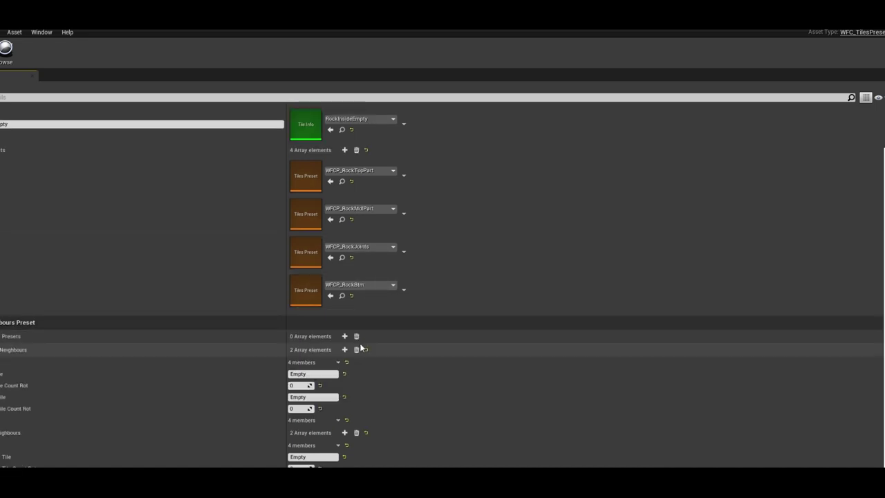
left_click(345, 336)
left_click(370, 358)
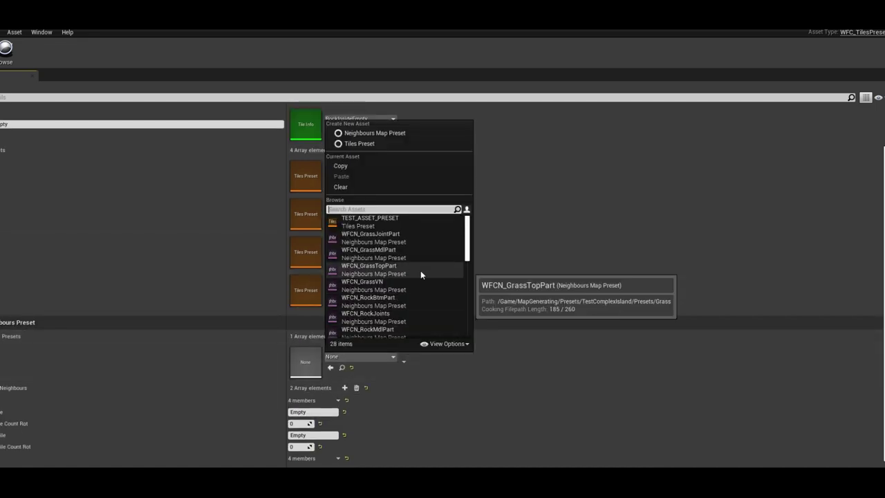
scroll(420, 270, "down", 2)
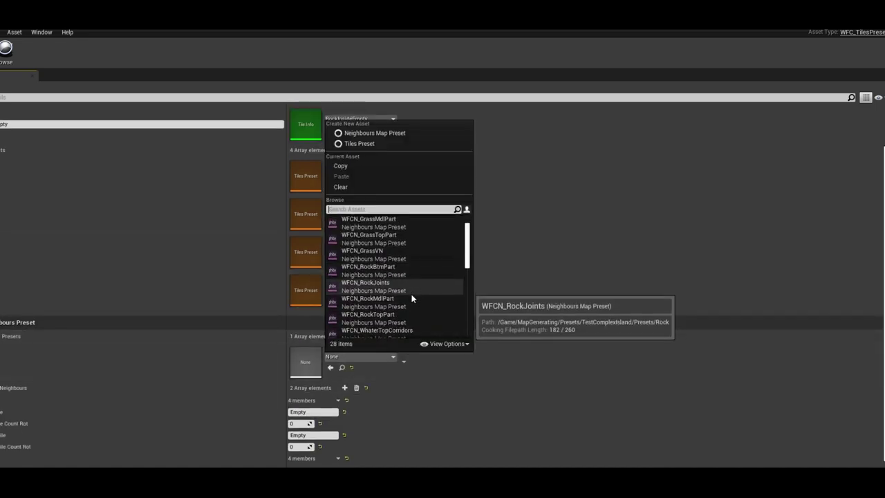
left_click(411, 313)
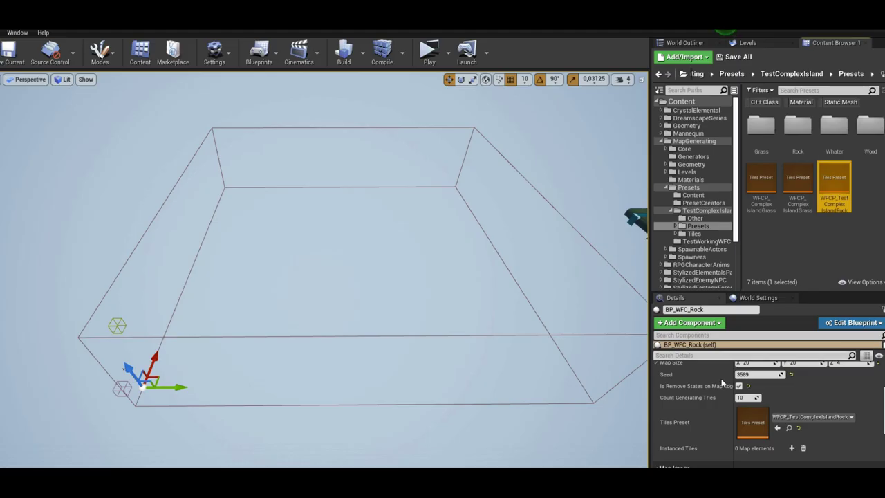
Step: Generate the rock tile map on BP_WFC_Rock
scroll(843, 421, "up", 2)
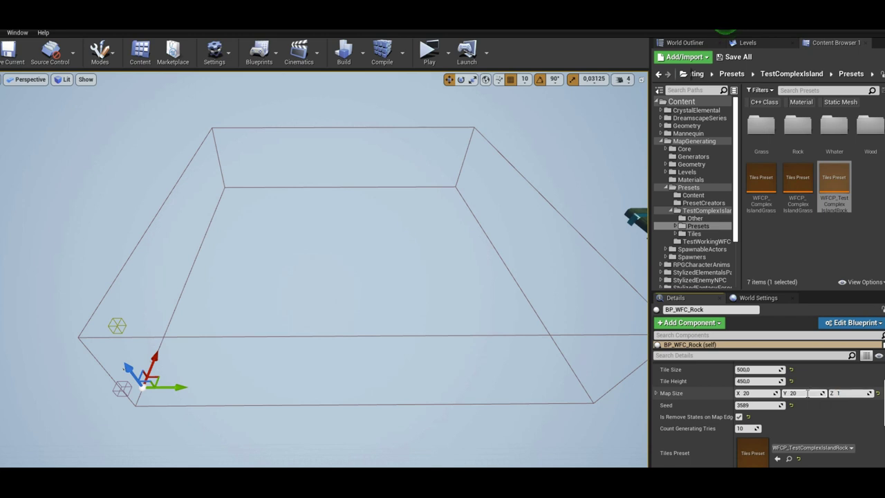
scroll(842, 417, "down", 3)
scroll(842, 417, "down", 3)
left_click(840, 417)
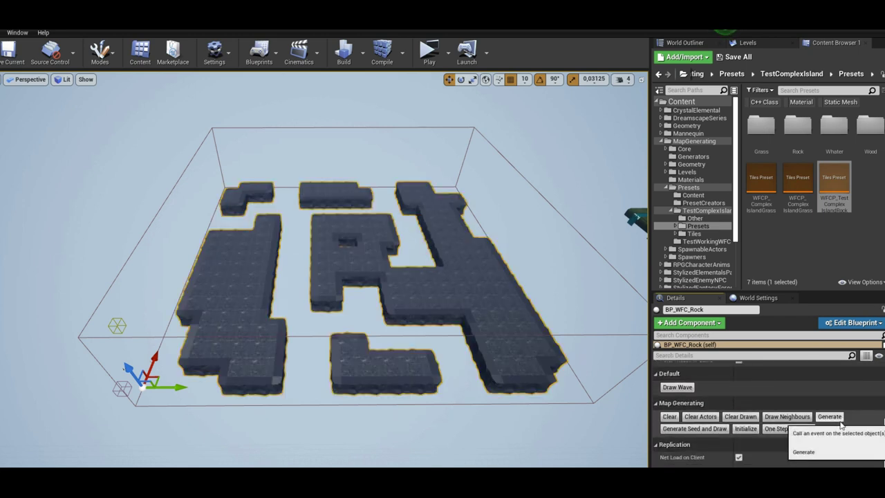
Step: Reroll the seed eight times to compare different rock island layouts
left_click(720, 430)
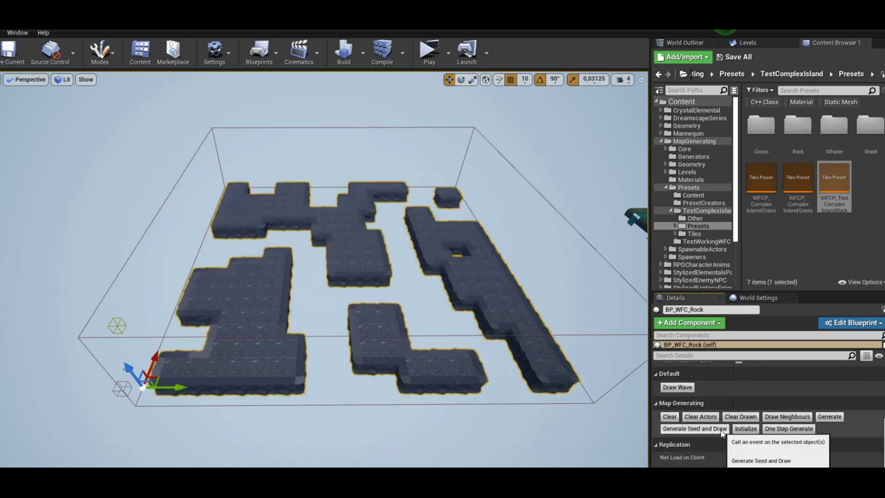
left_click(720, 429)
left_click_drag(587, 442, 590, 437)
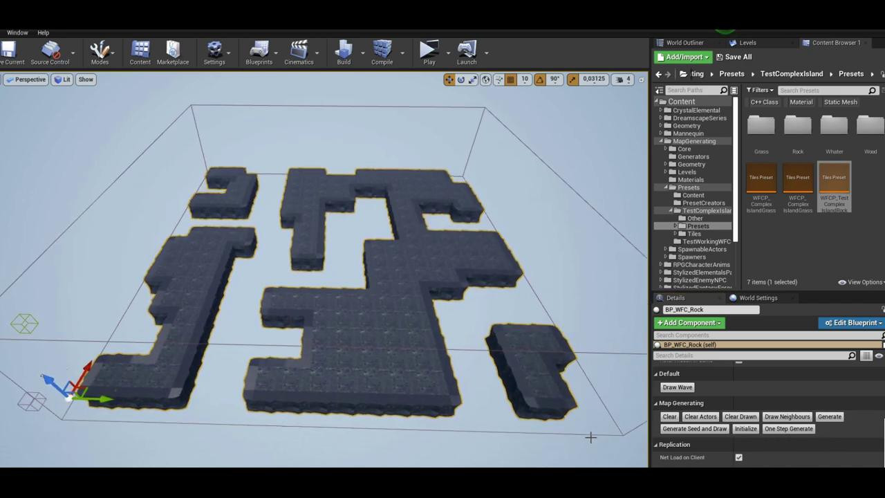
left_click(691, 431)
left_click(691, 431)
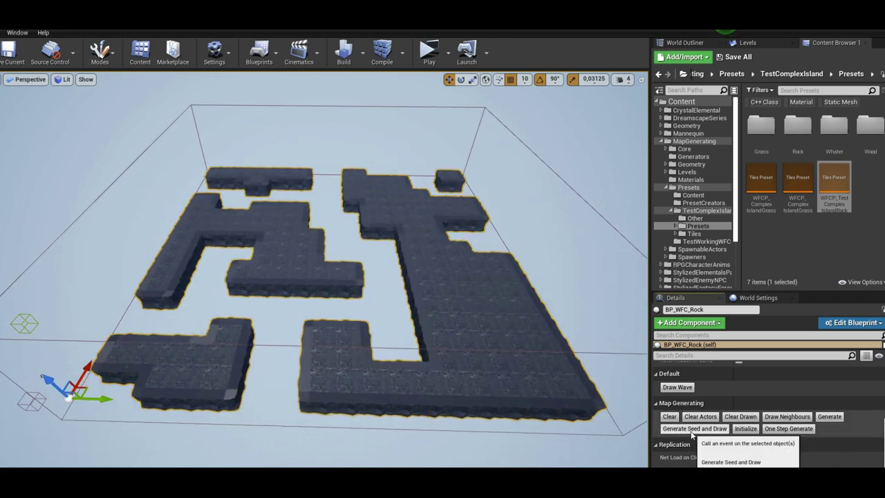
left_click(691, 431)
left_click(691, 432)
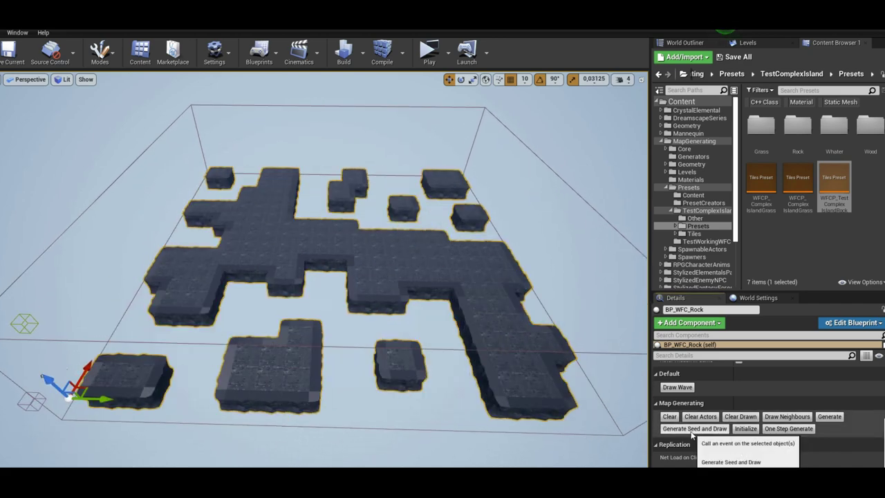
left_click(692, 431)
left_click(692, 432)
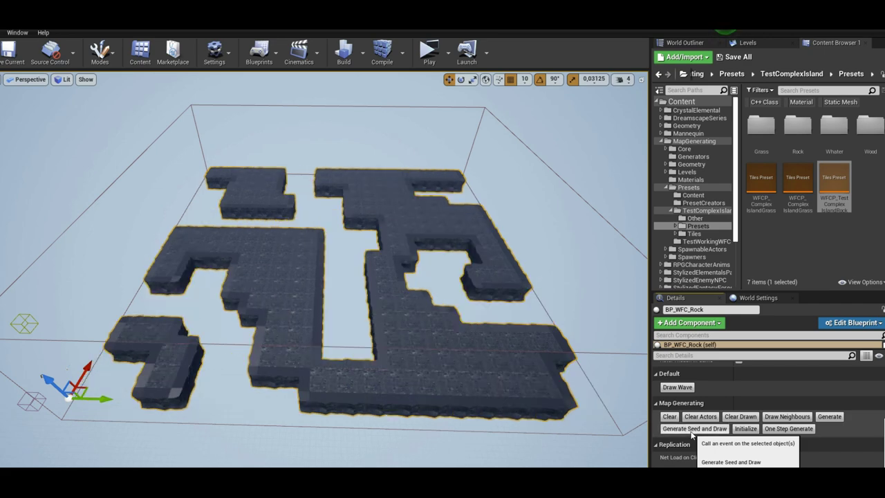
Step: Switch the rock tiles preset's neighbours preset to WFCN_RockMdlPart
double_click(826, 200)
scroll(503, 374, "down", 2)
left_click(386, 360)
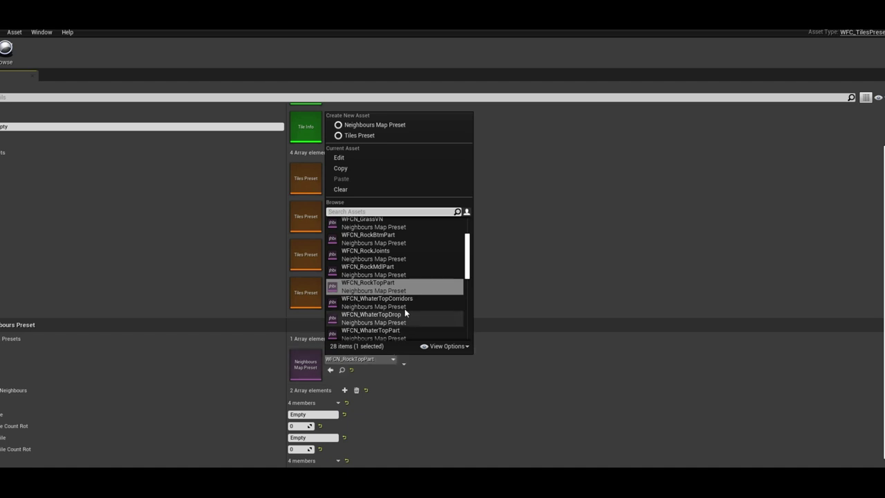
left_click(405, 270)
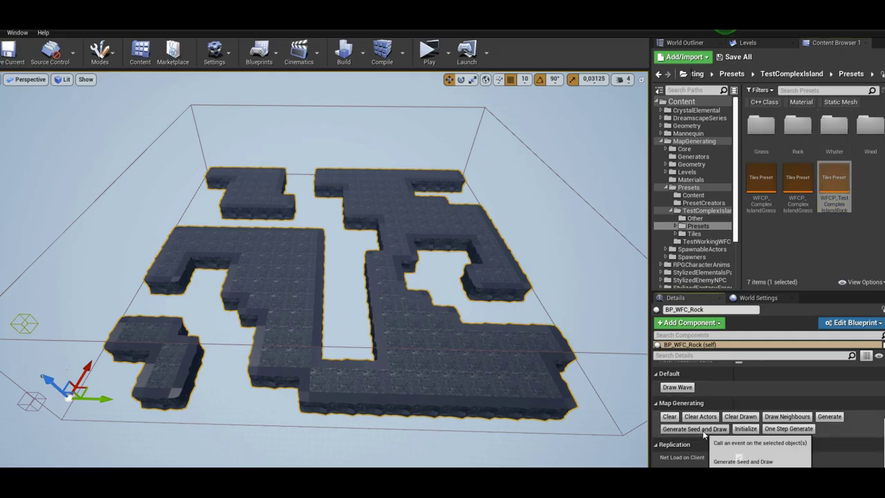
Step: Regenerate the rock walls with six fresh seeds, orbiting to inspect each layout
left_click(698, 430)
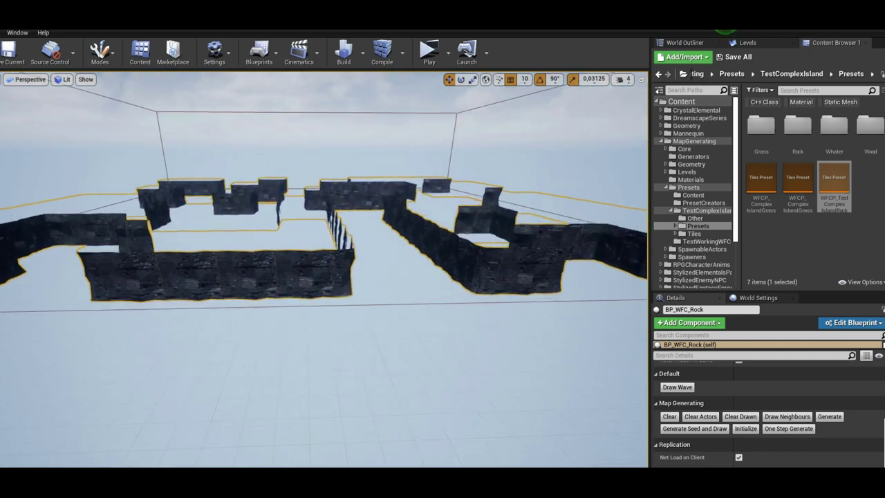
left_click(702, 430)
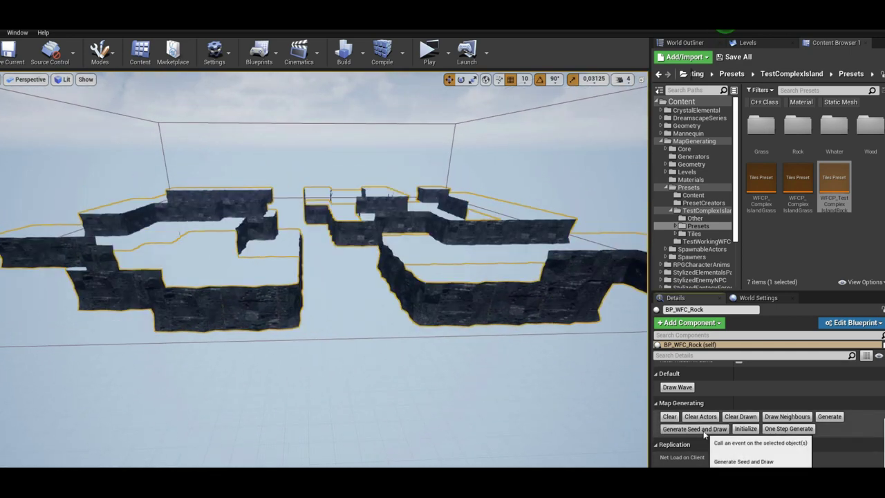
left_click(704, 431)
left_click(704, 430)
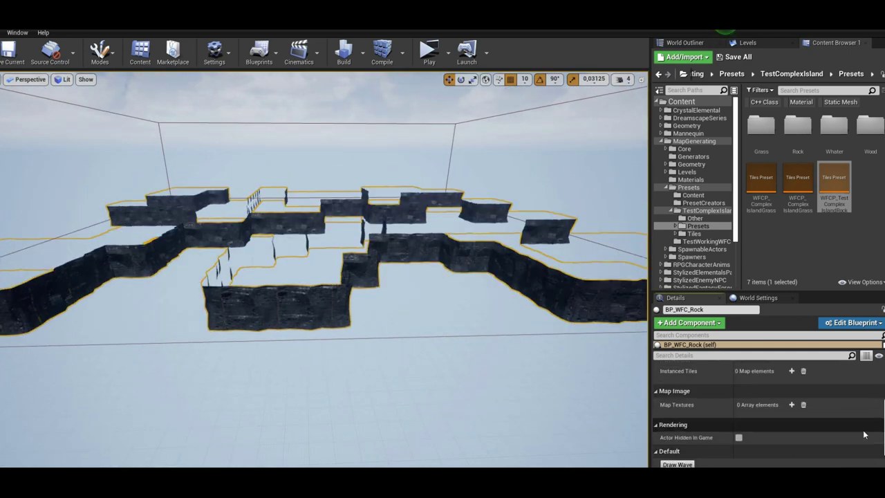
scroll(841, 402, "up", 3)
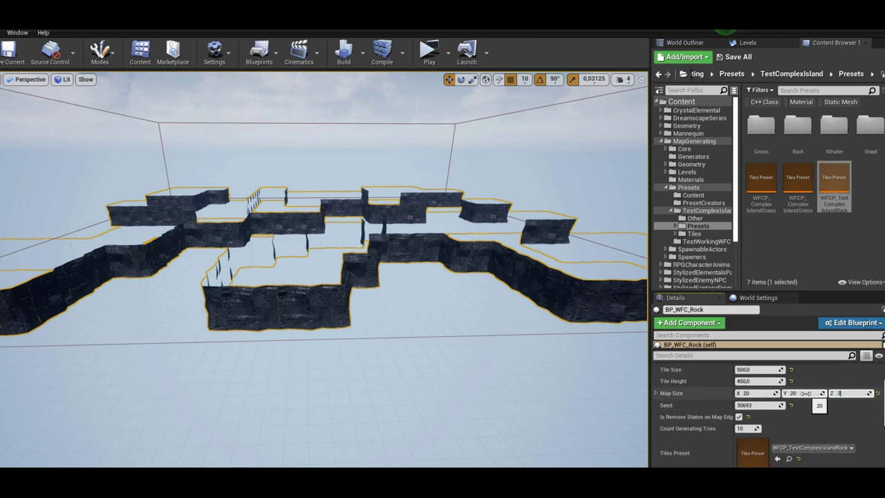
scroll(815, 444, "down", 3)
left_click(699, 444)
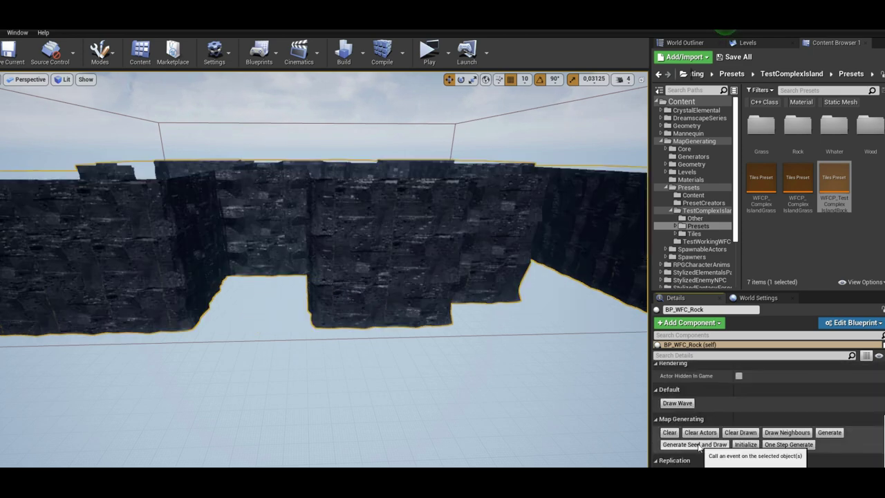
left_click_drag(516, 385, 47, 346)
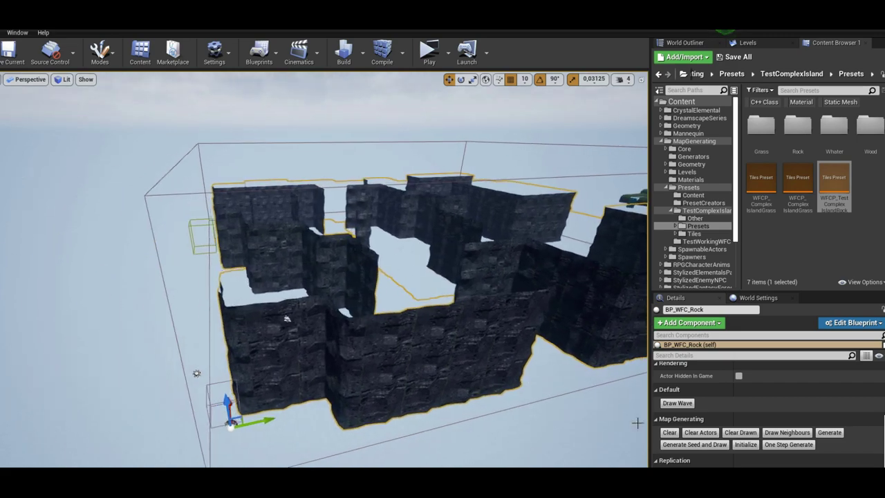
left_click(692, 444)
mouse_move(511, 399)
left_mouse_down()
mouse_move(527, 405)
mouse_move(415, 387)
mouse_move(442, 374)
left_mouse_up()
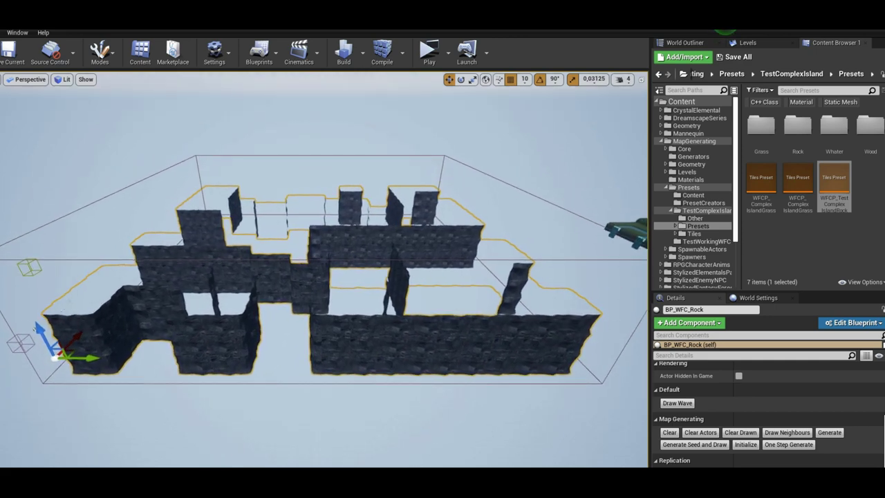
scroll(850, 414, "up", 3)
scroll(851, 414, "up", 2)
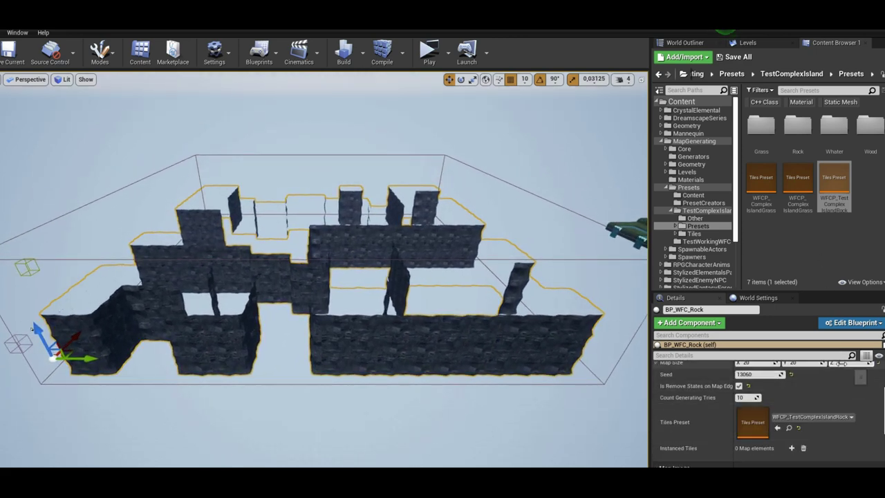
Step: Set the rock tiles preset's neighbours preset to WFCN_RockBtmPart
double_click(833, 192)
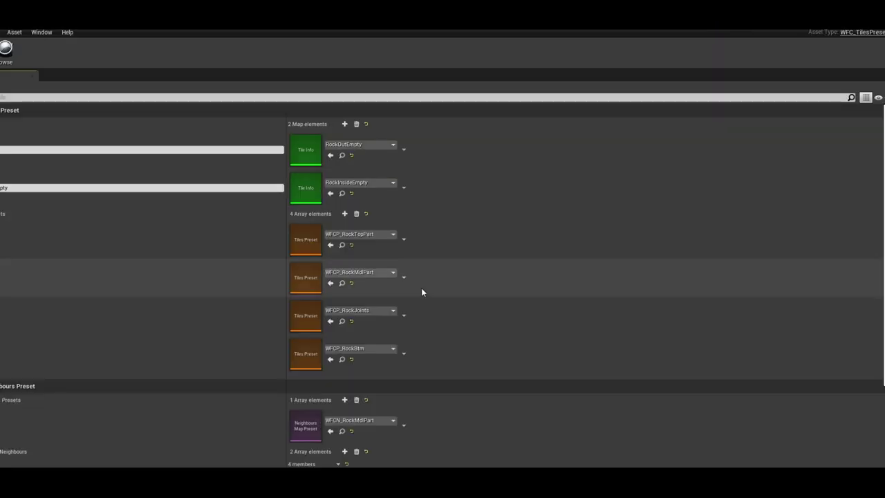
scroll(421, 287, "down", 3)
left_click(383, 329)
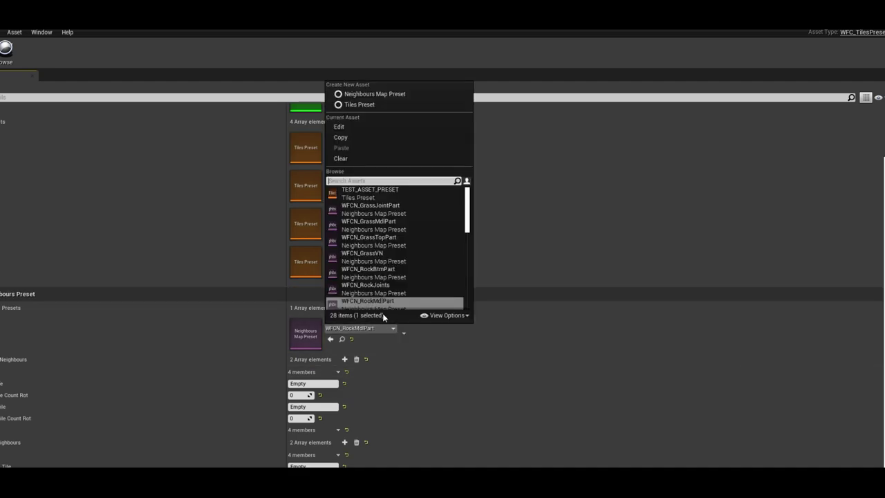
left_click(394, 274)
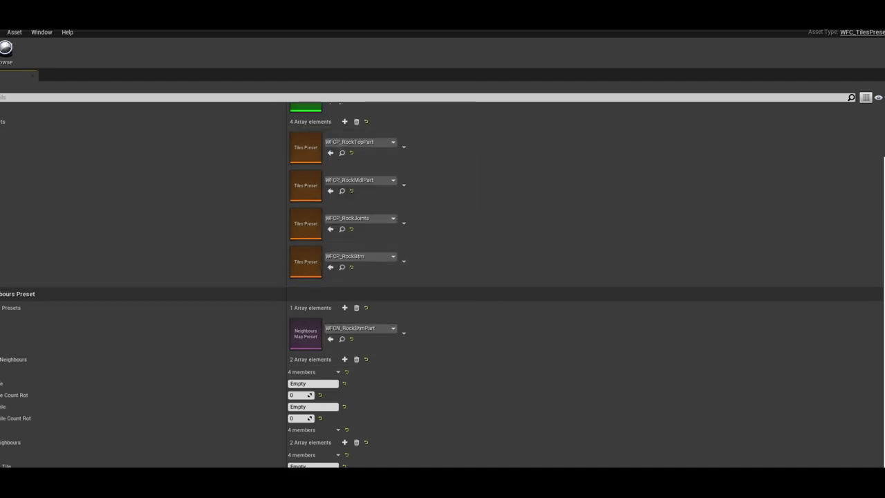
Step: Generate the map with the updated preset and view the islands from the side
key("alt+Tab")
scroll(777, 440, "down", 5)
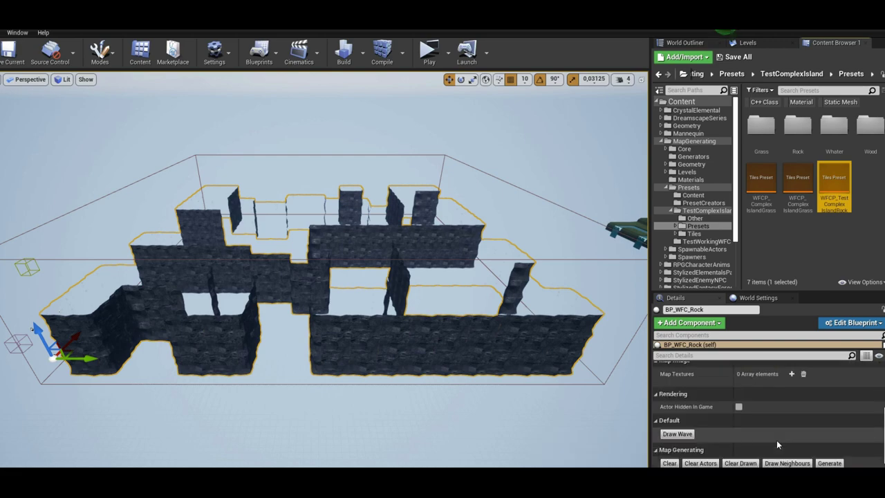
left_click(829, 419)
mouse_move(325, 276)
right_mouse_down()
mouse_move(325, 208)
mouse_move(325, 276)
mouse_move(359, 277)
right_mouse_up()
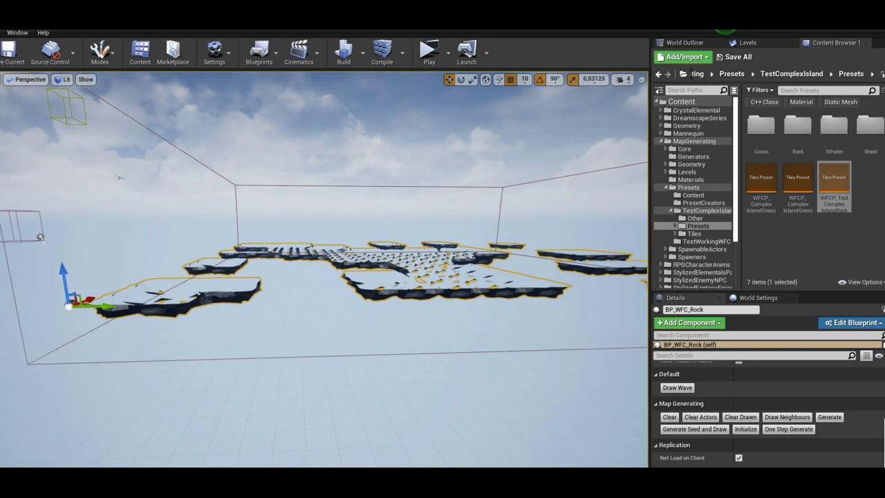
Step: Reroll the seed six times for new flat island layouts, then reopen the rock tiles preset
left_click(717, 430)
left_click(718, 430)
left_click(718, 430)
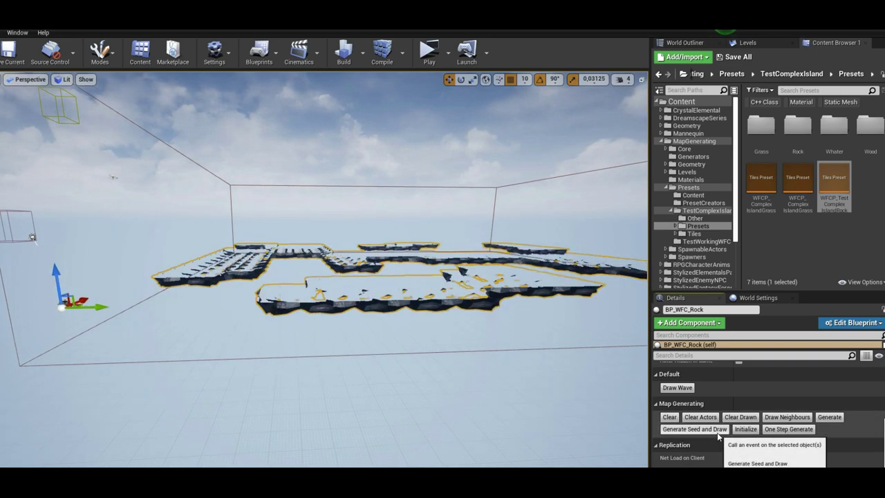
left_click(718, 433)
left_click(718, 433)
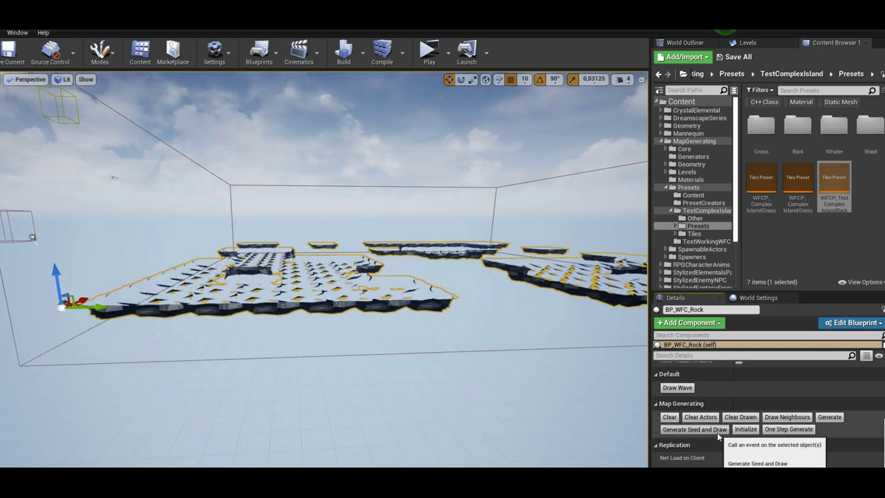
left_click(718, 430)
right_click_drag(603, 395, 602, 443)
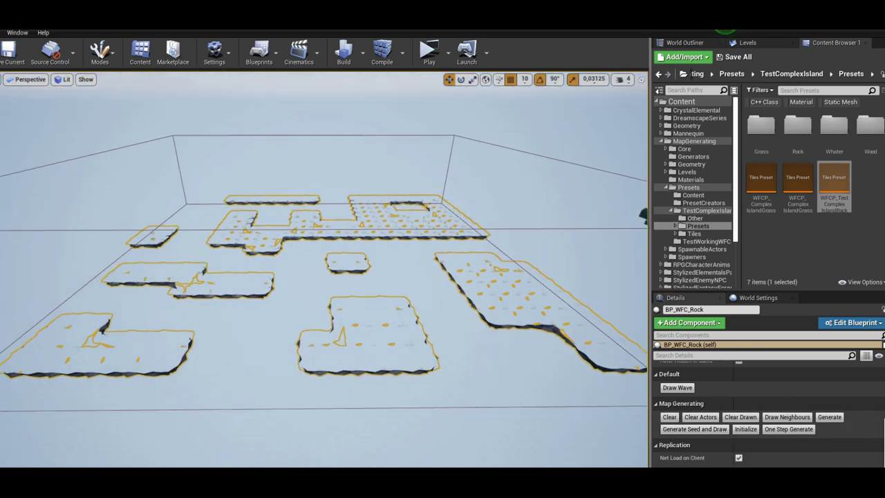
double_click(834, 186)
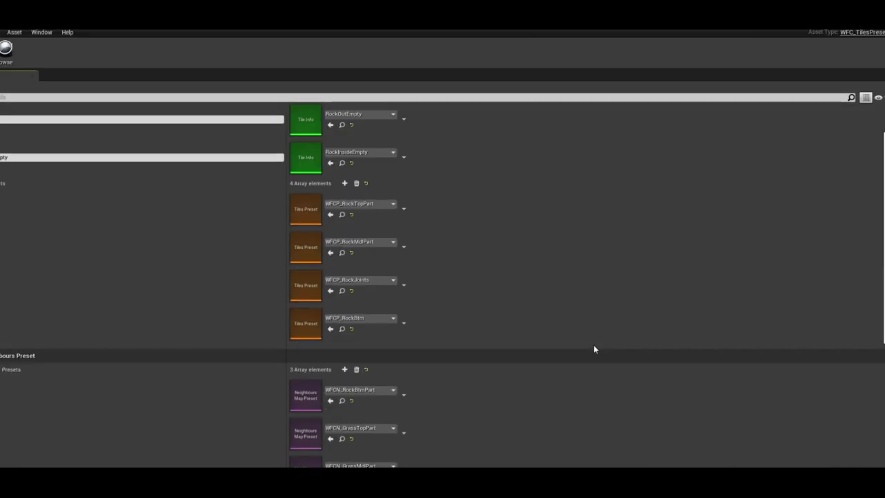
Step: Set the second and third neighbours entries to WFCN_RockTopPart and WFCN_RockMdlPart
left_click(359, 428)
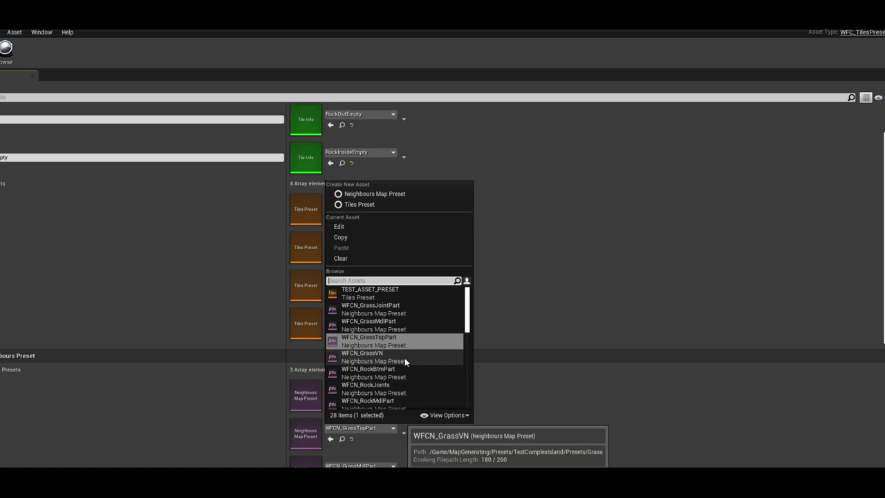
scroll(414, 382, "down", 1)
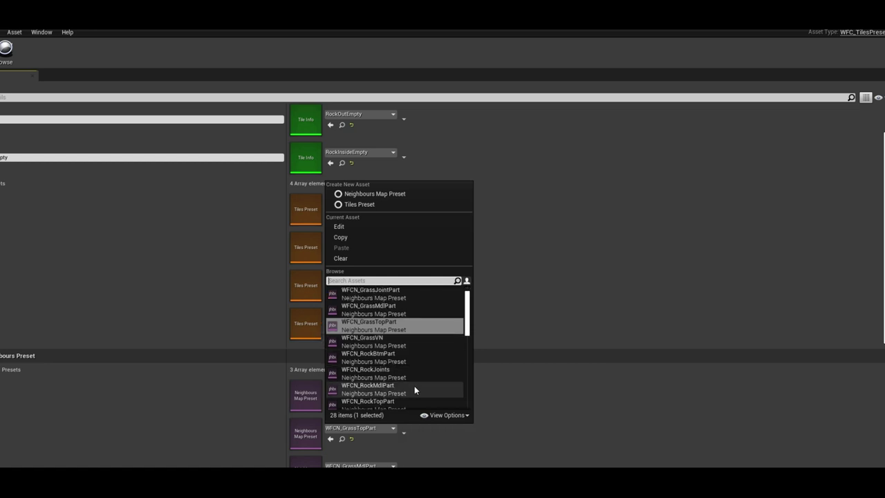
left_click(413, 399)
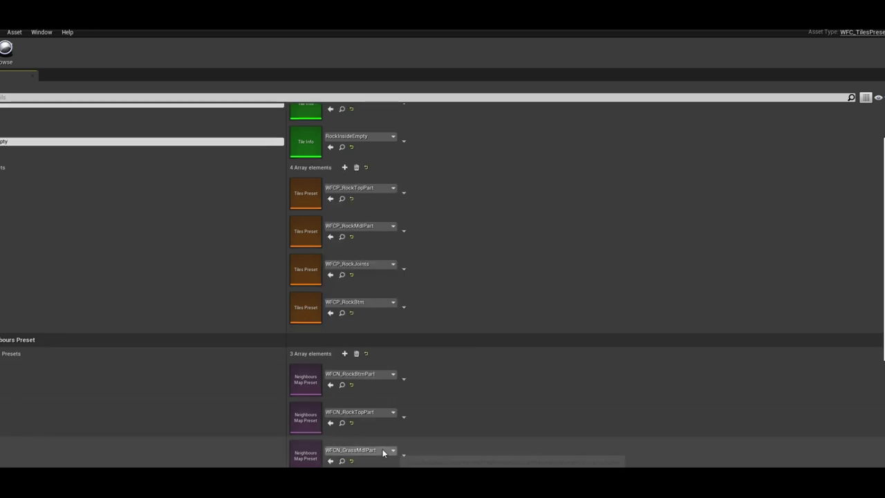
left_click(385, 453)
scroll(413, 394, "down", 1)
left_click(418, 412)
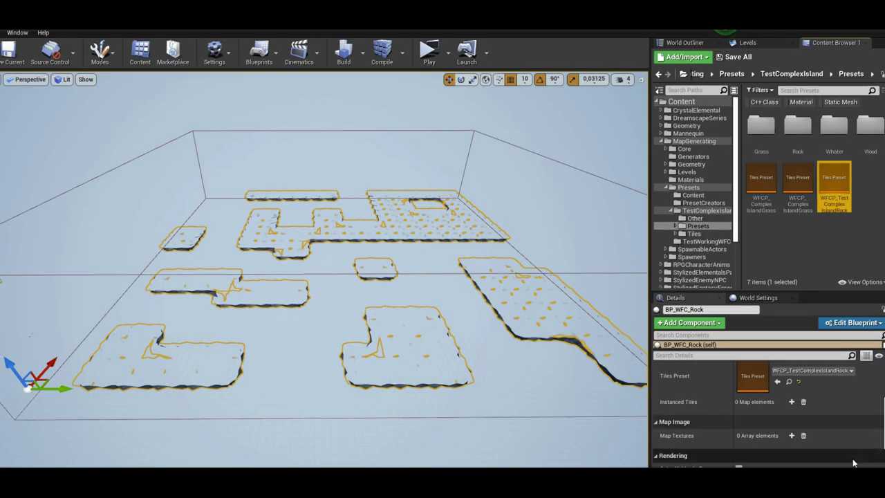
Step: Generate the map with the rock-only neighbours presets
scroll(847, 420, "down", 3)
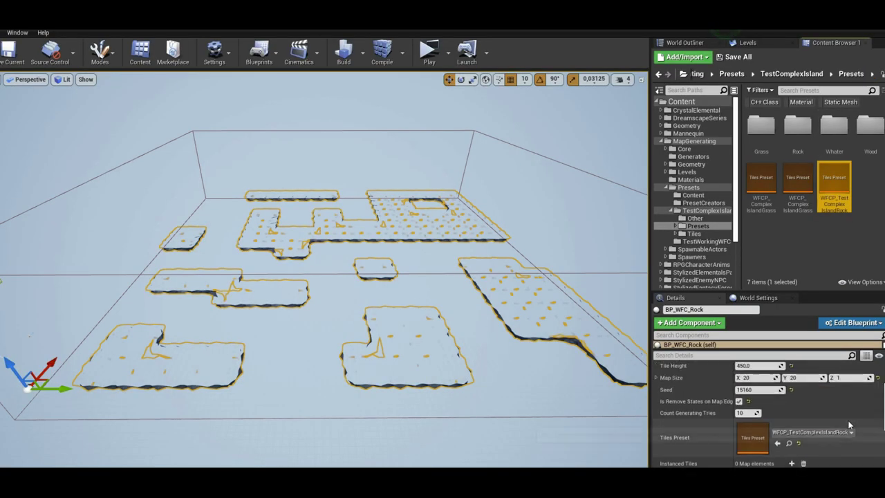
scroll(847, 419, "down", 1)
left_click(832, 402)
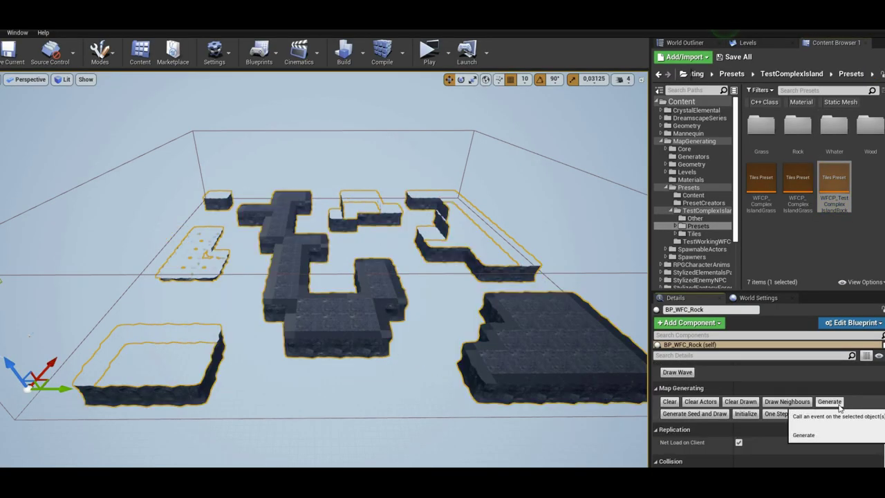
key("d")
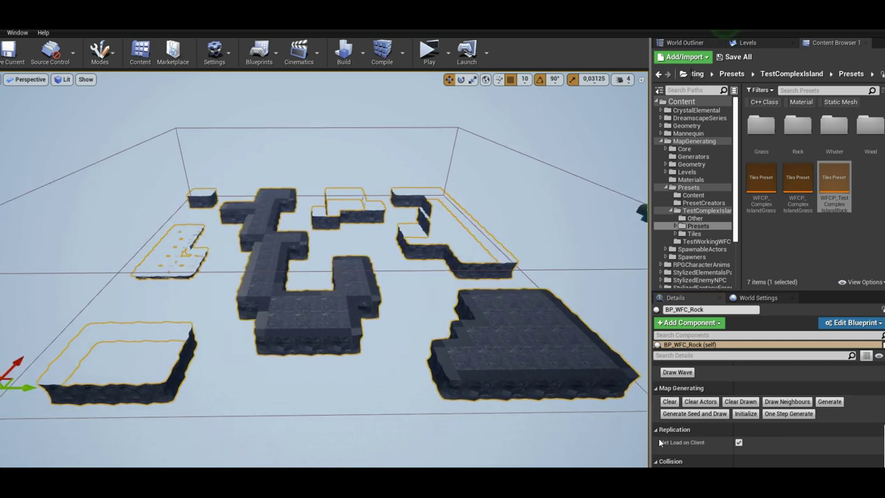
Step: Regenerate the solid rock islands, inspect the rock walls up close, and show the Tiles folder
scroll(828, 432, "up", 5)
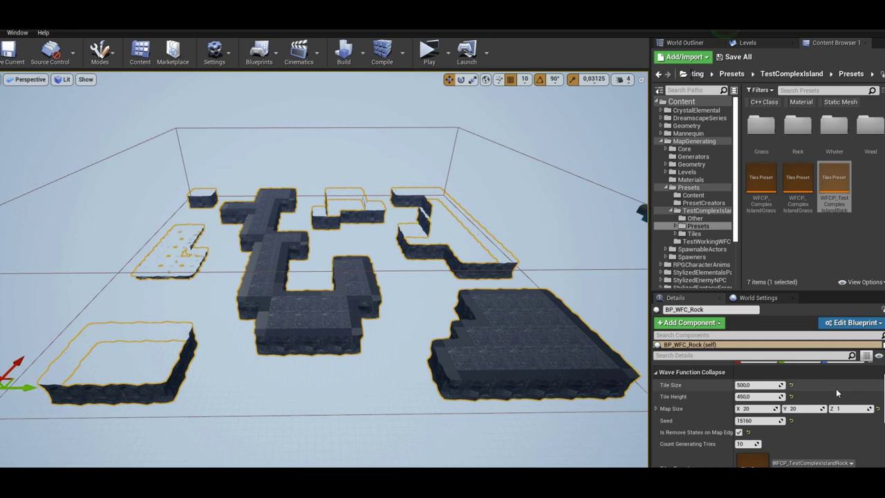
scroll(813, 408, "down", 3)
scroll(819, 408, "down", 2)
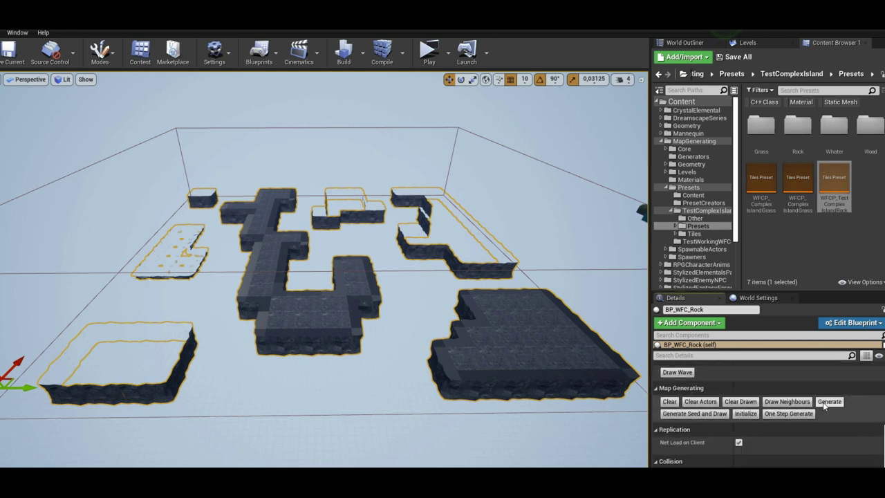
left_click(825, 406)
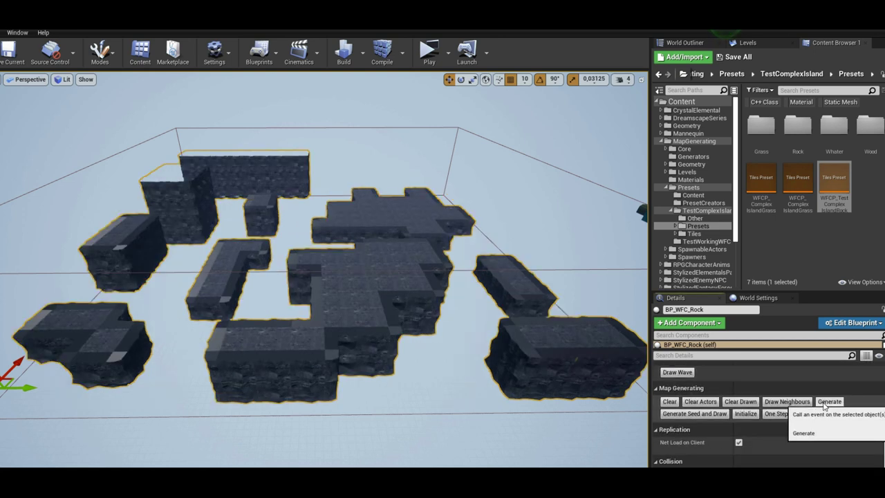
left_click_drag(500, 357, 452, 346)
middle_click_drag(452, 346, 579, 419)
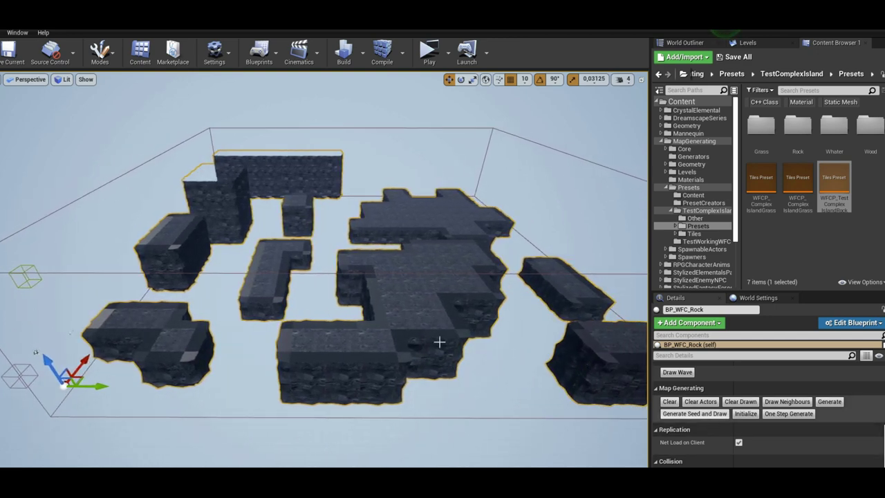
mouse_move(439, 341)
left_mouse_down()
mouse_move(388, 239)
mouse_move(391, 266)
left_mouse_up()
left_click(692, 233)
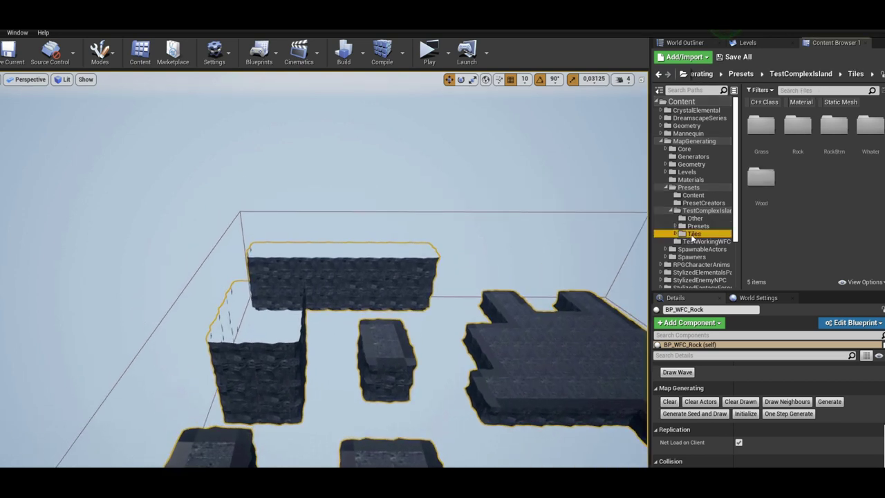
Step: In the Rock tiles folder, change RockMdl Corner's second Z value from -1 to -2
double_click(797, 131)
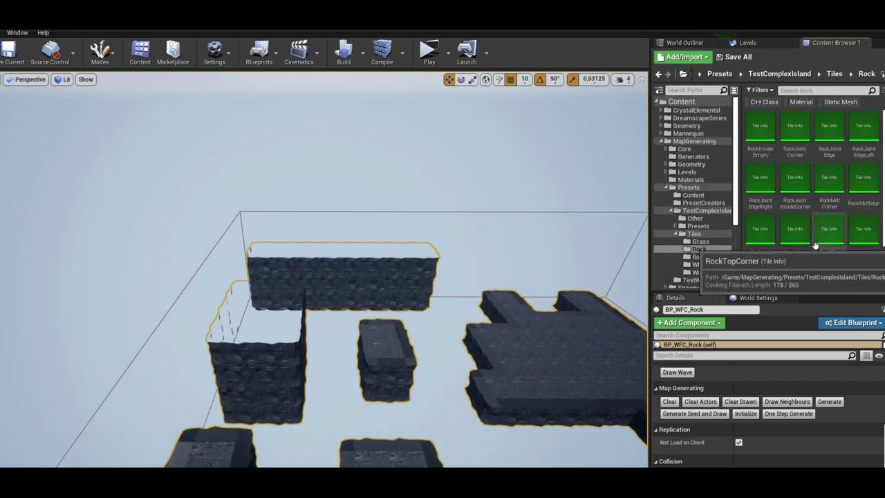
double_click(829, 184)
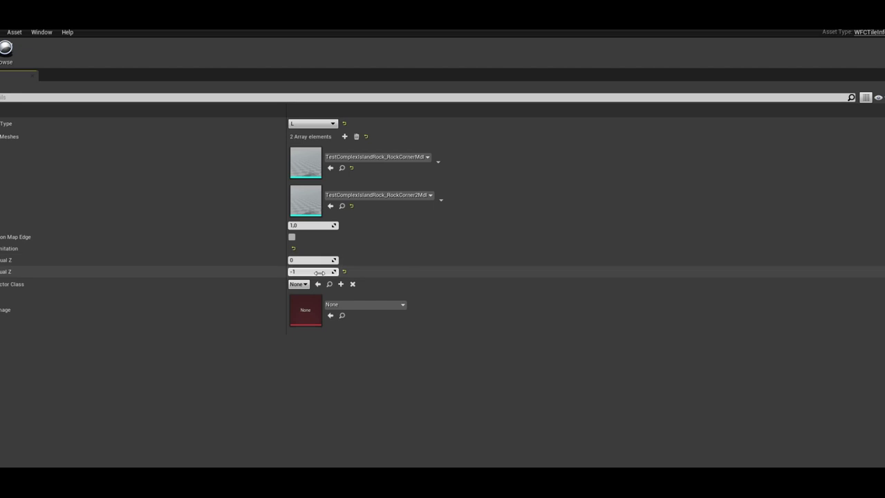
left_click_drag(320, 272, 317, 262)
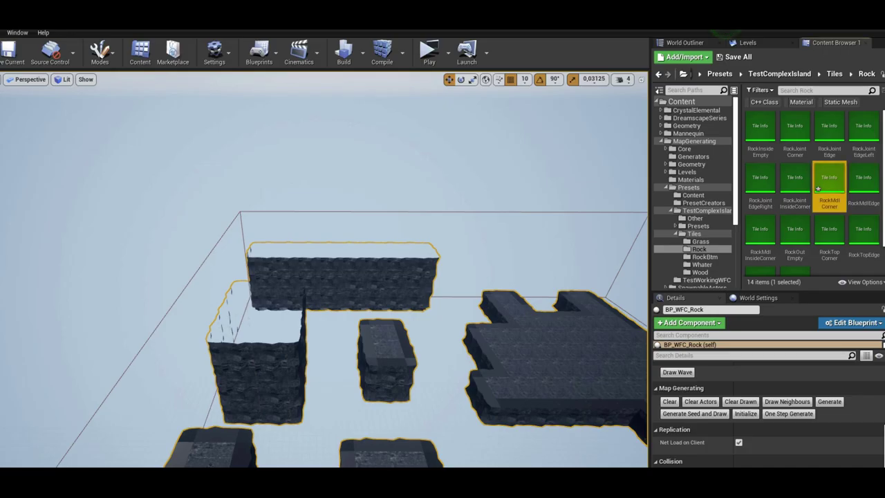
Step: Review the RockMdl Edge and RockMdl InsideCorner tile settings
double_click(867, 201)
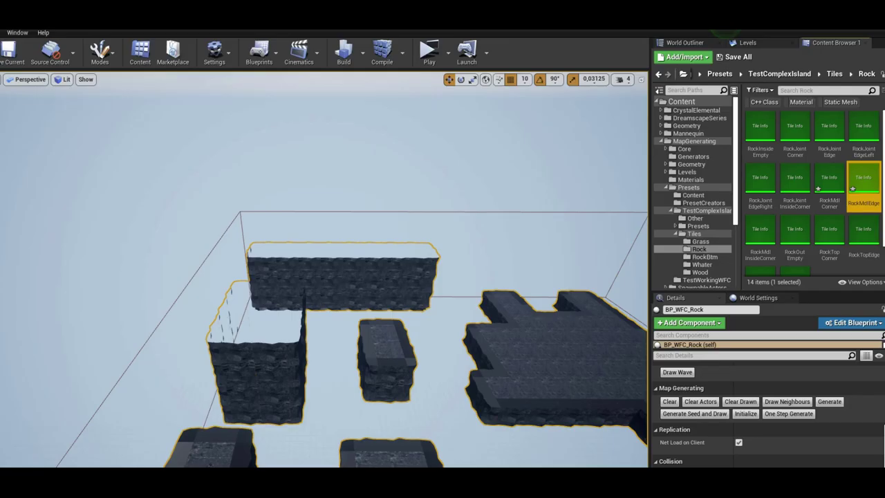
double_click(771, 255)
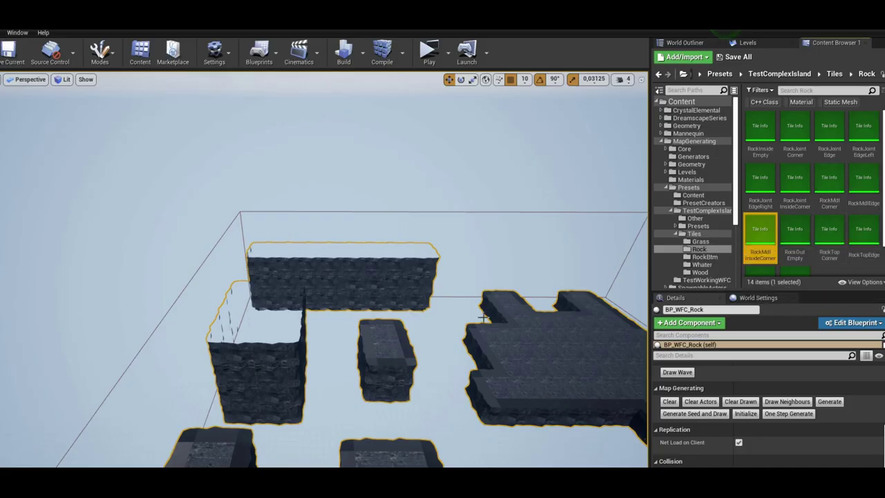
scroll(484, 316, "down", 3)
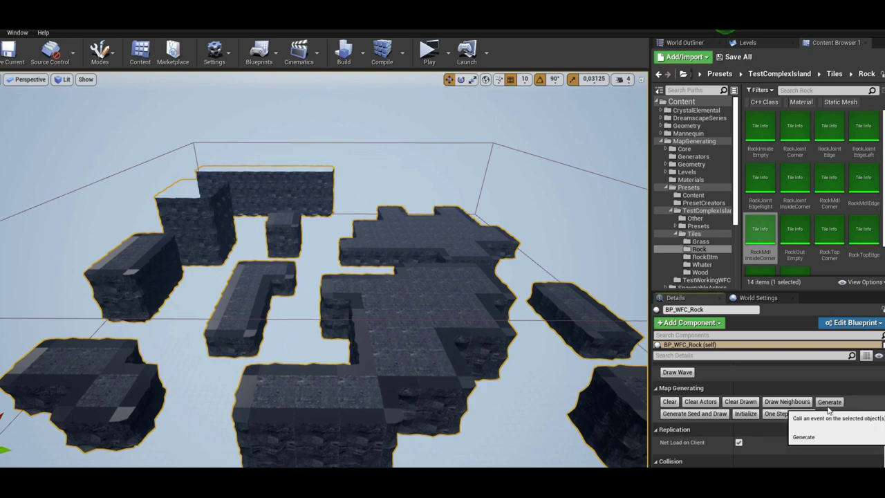
Step: Generate the rock map and reroll it with three new seeds
left_click(828, 406)
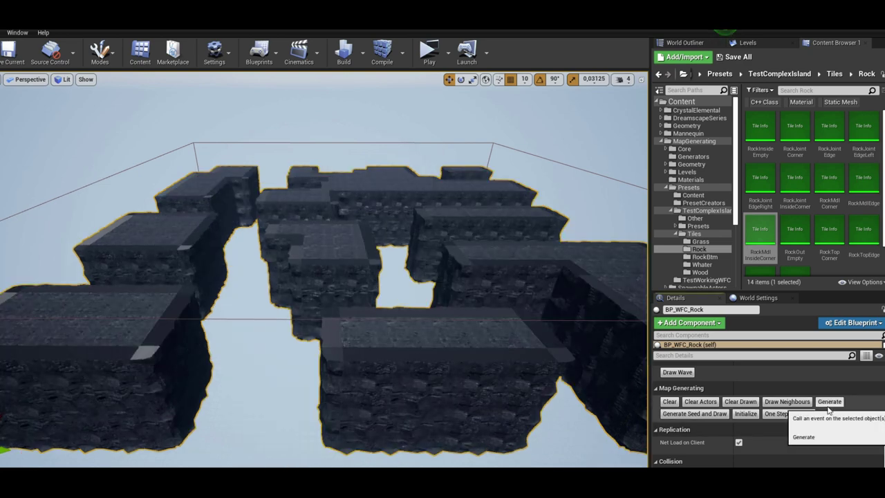
left_click(706, 416)
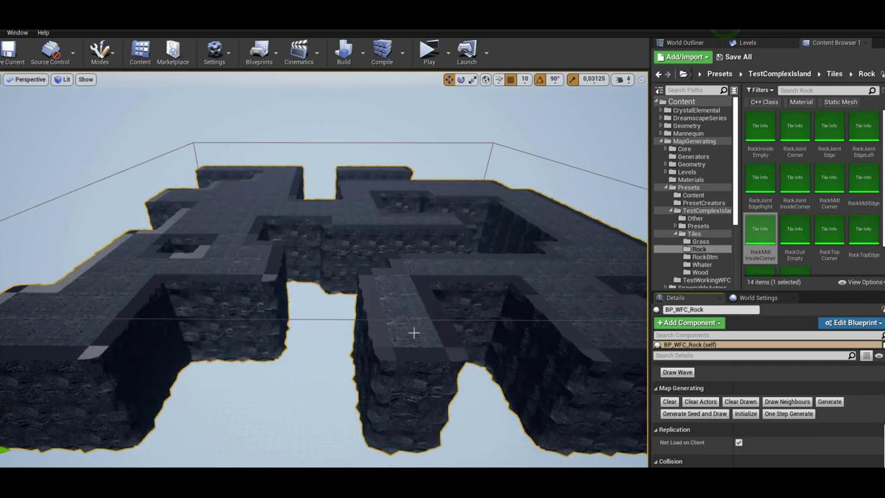
left_click(689, 415)
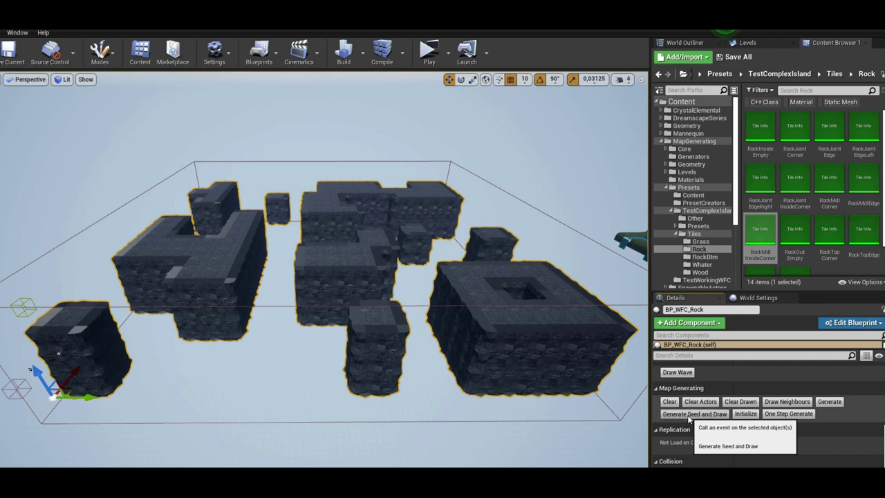
left_click(688, 415)
right_click_drag(415, 277, 311, 263)
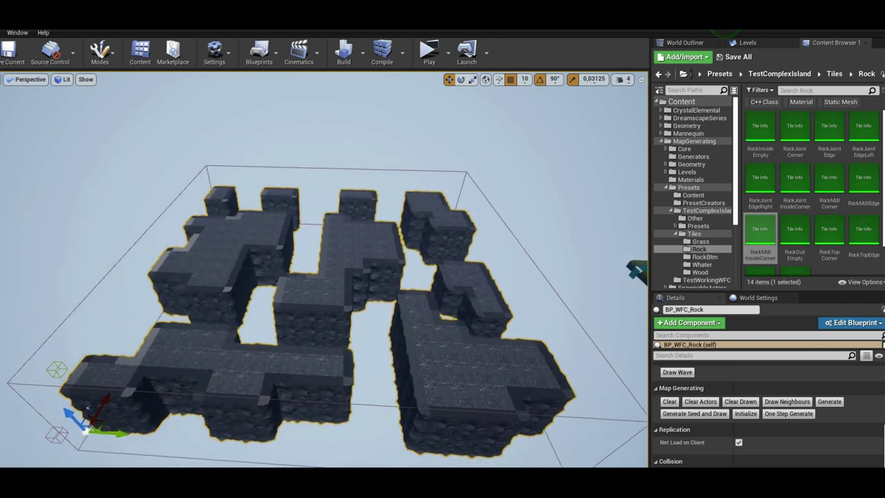
Step: Locate the assigned WFCP_TestComplexIslandRock tiles preset in the Content Browser
scroll(784, 427, "down", 3)
scroll(784, 427, "up", 3)
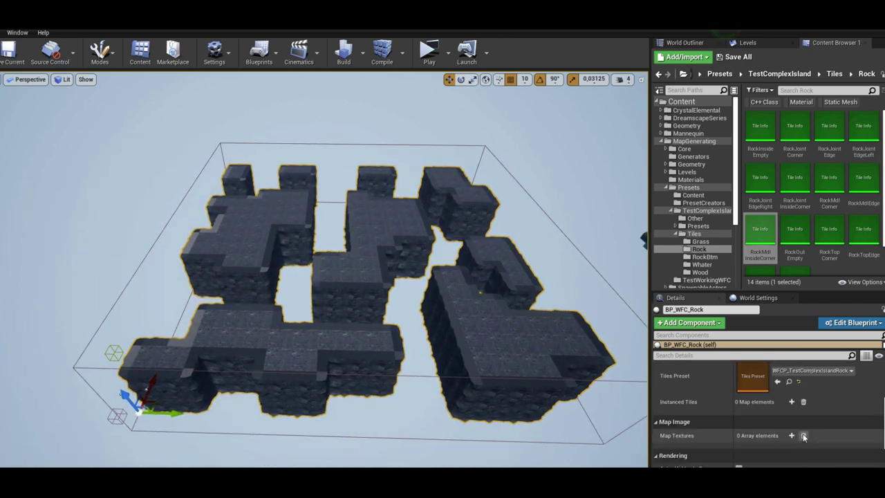
scroll(804, 435, "up", 1)
left_click(788, 429)
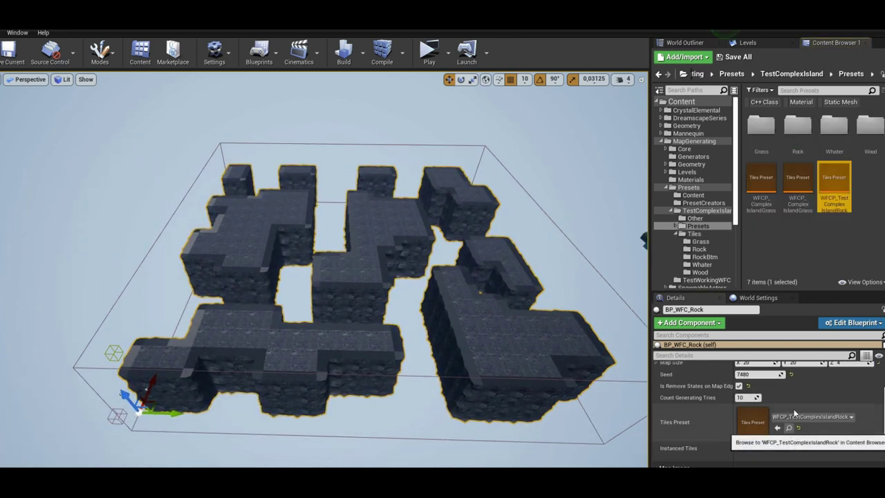
Step: Add WFCN_RockJoints as a fourth entry in WFCP_TestComplexIslandRock's Neighbours Presets
double_click(834, 187)
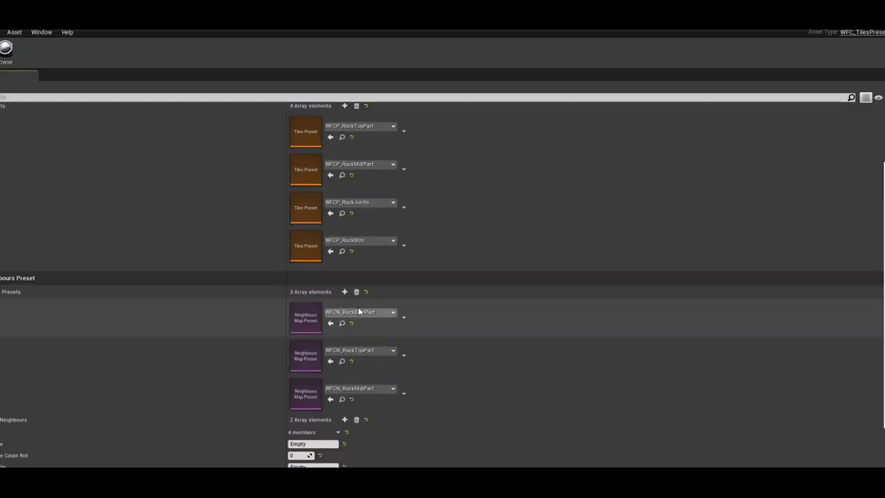
left_click(345, 291)
left_click(377, 426)
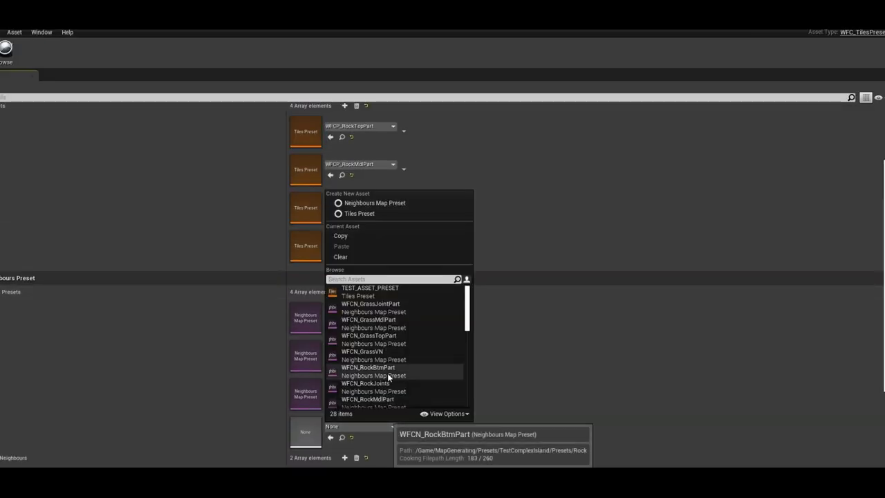
scroll(430, 377, "down", 1)
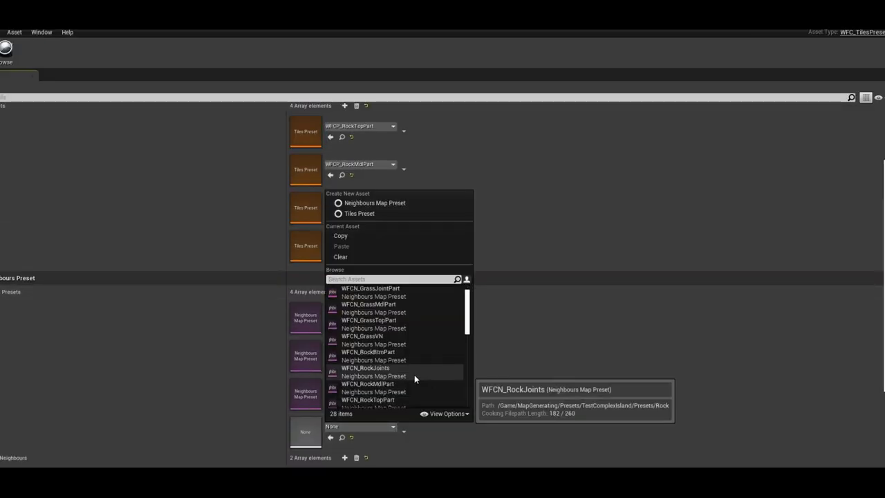
left_click(415, 374)
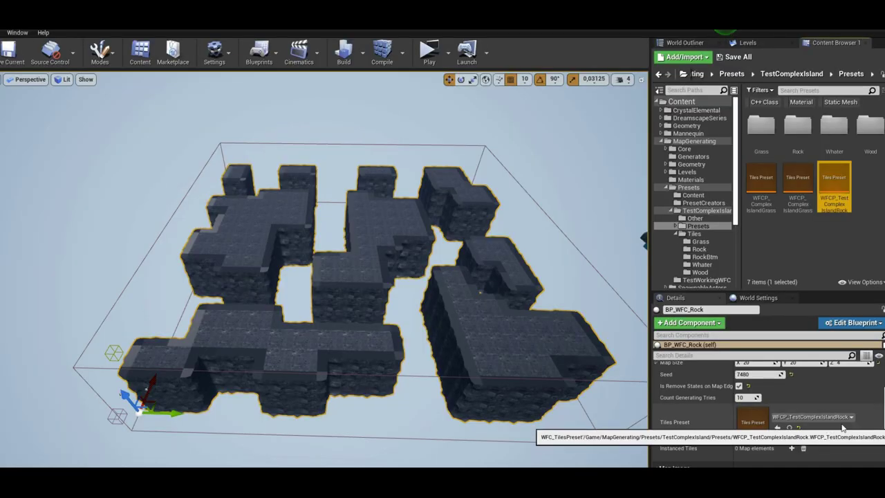
Step: Generate the rock map with the WFCN_RockJoints rules and frame it with F
scroll(845, 424, "up", 5)
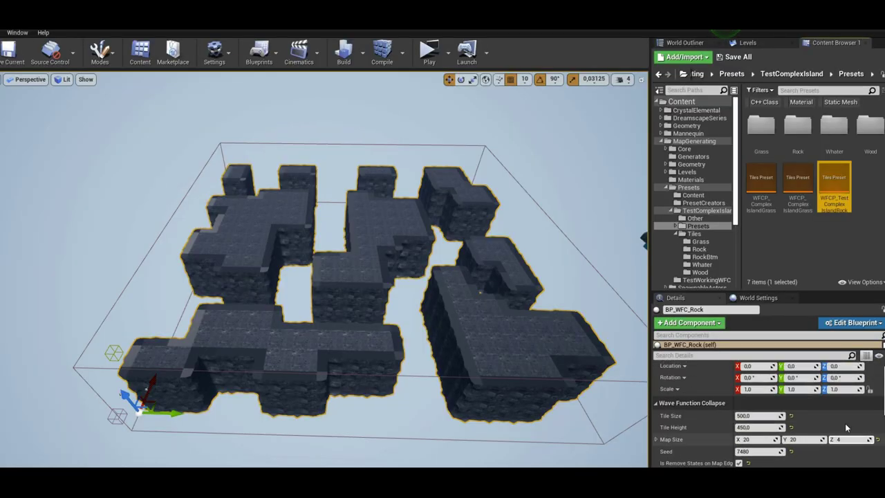
scroll(845, 424, "down", 5)
scroll(847, 432, "down", 3)
scroll(847, 432, "down", 1)
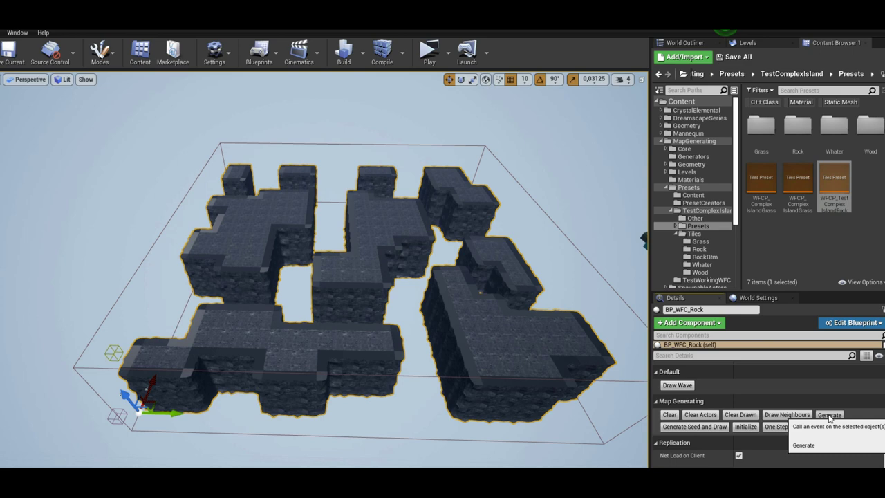
left_click(829, 429)
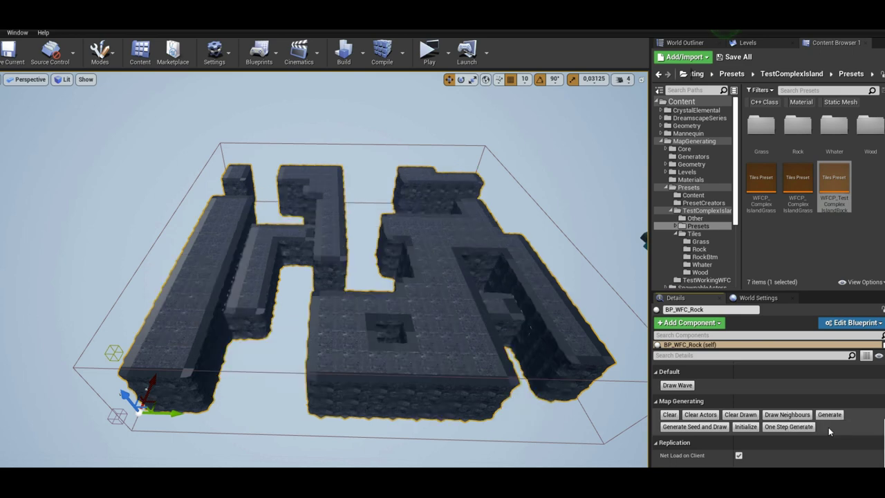
mouse_move(326, 270)
right_mouse_down()
mouse_move(359, 263)
mouse_move(374, 276)
right_mouse_up()
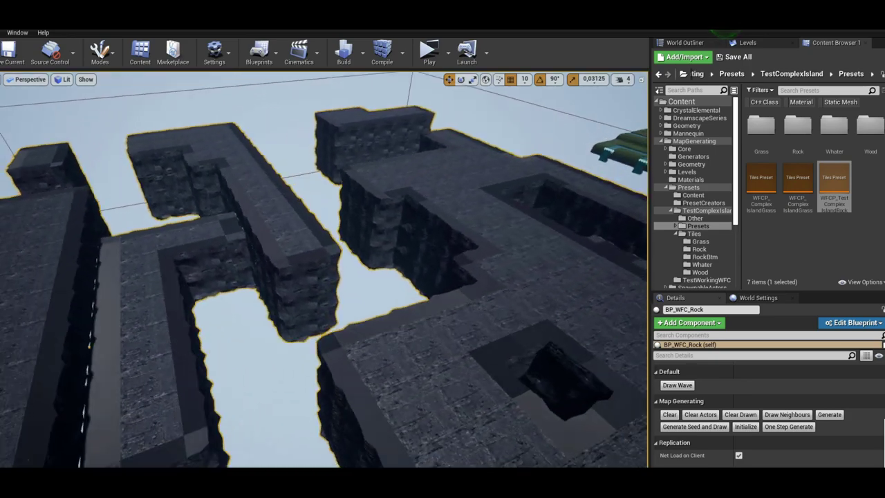
key("f")
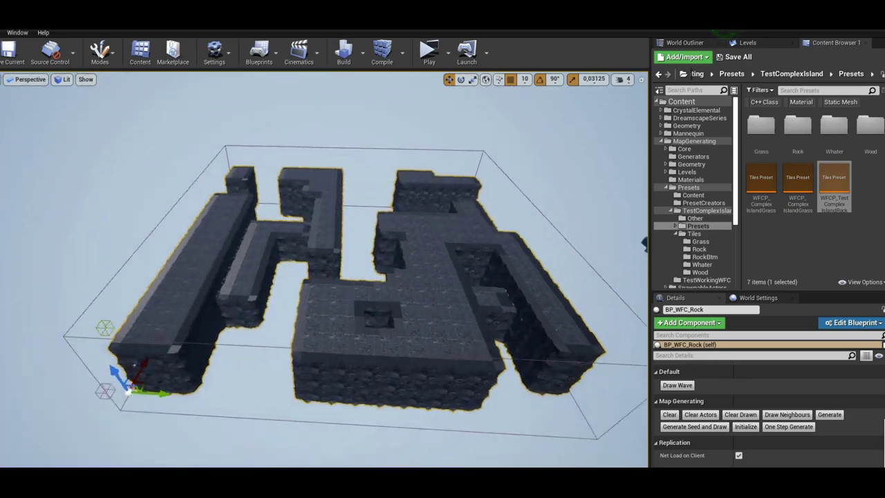
scroll(500, 408, "up", 2)
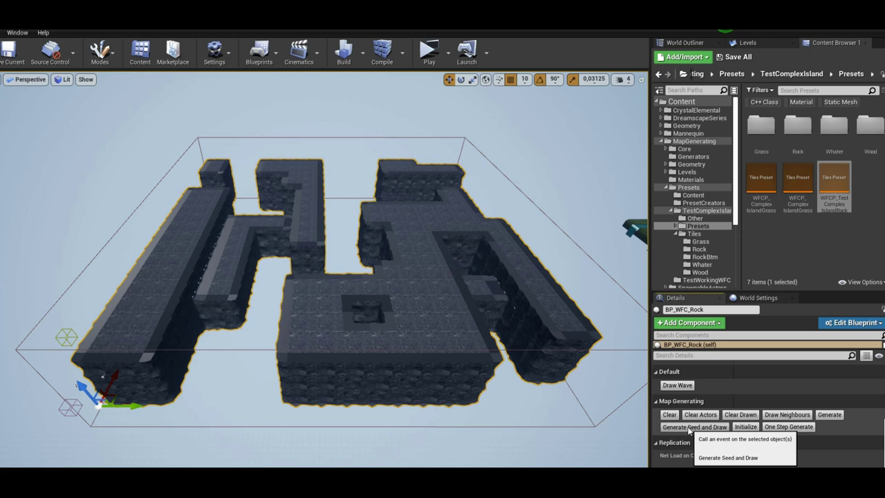
Step: Reroll the rock map with three new seeds, orbiting to inspect each layout
left_click(690, 426)
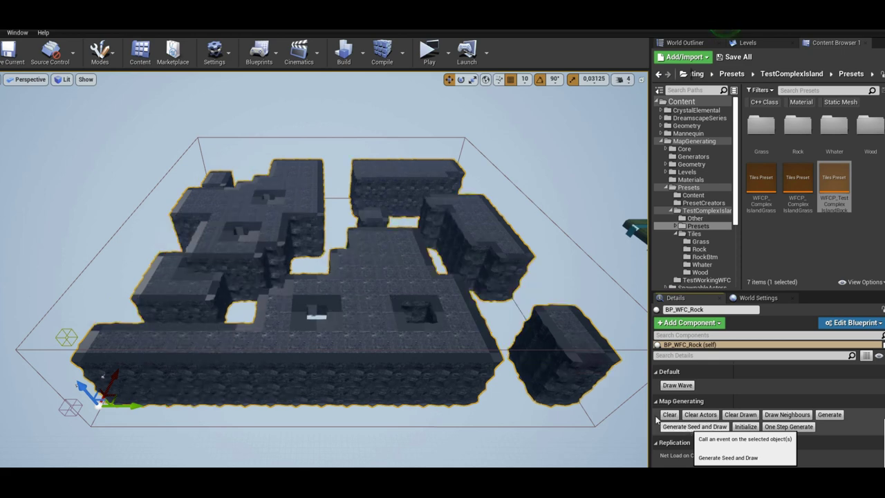
right_click_drag(415, 277, 415, 277)
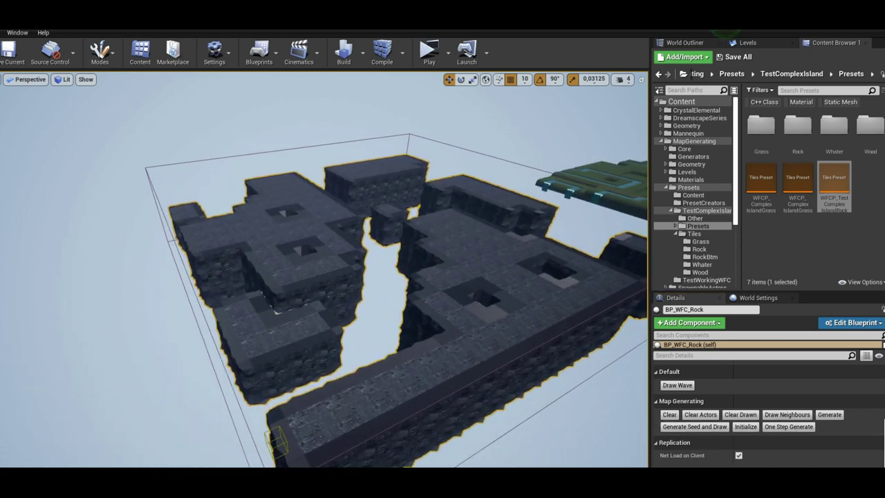
right_click_drag(324, 269, 324, 270)
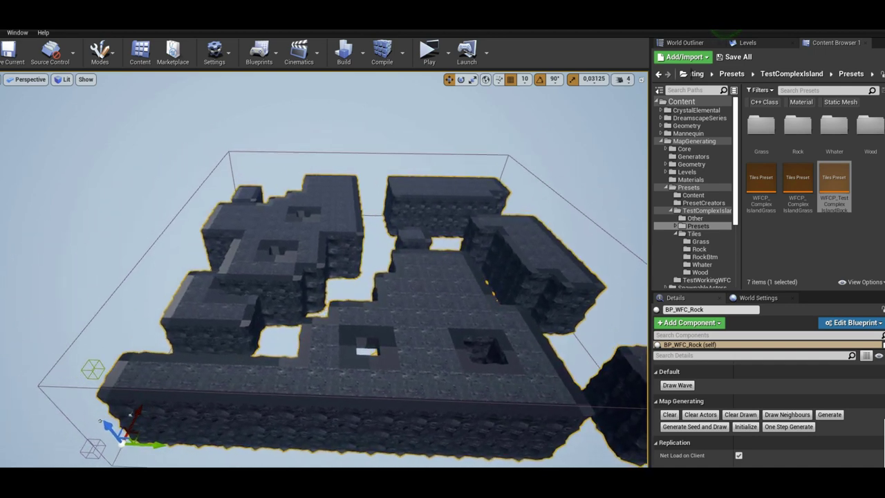
right_click_drag(367, 360, 367, 360)
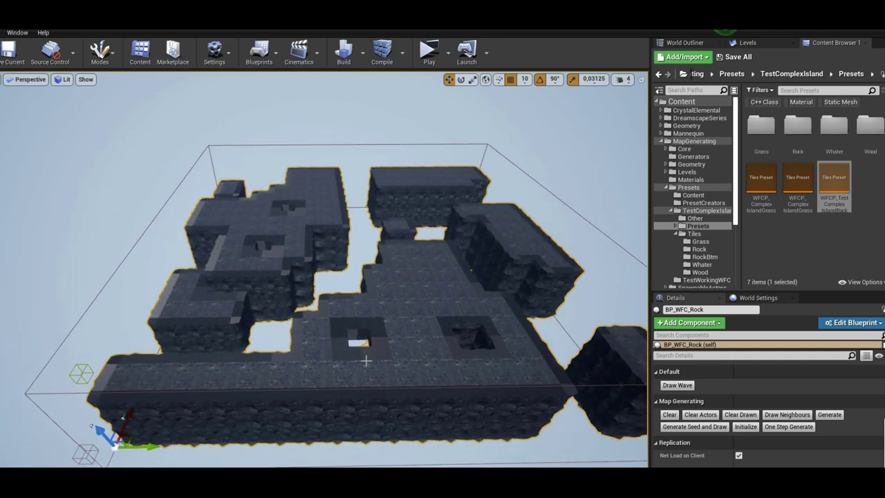
left_click(690, 429)
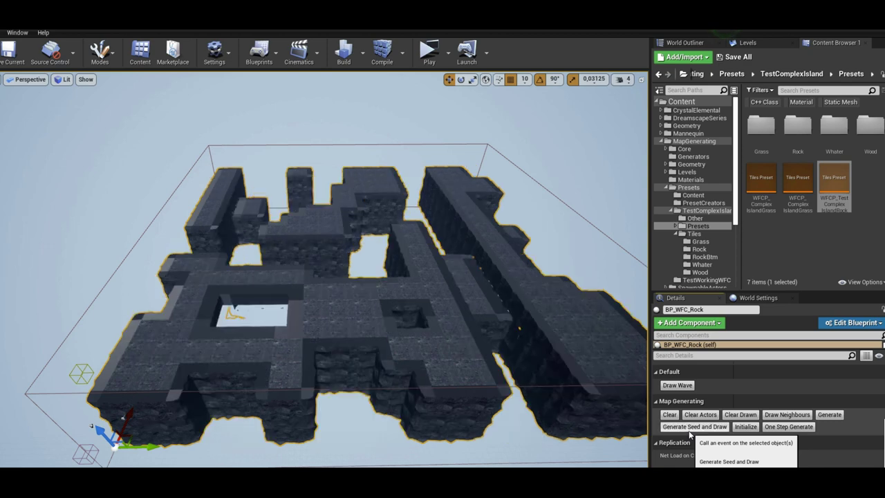
mouse_move(367, 311)
right_mouse_down()
mouse_move(325, 304)
mouse_move(200, 439)
right_mouse_up()
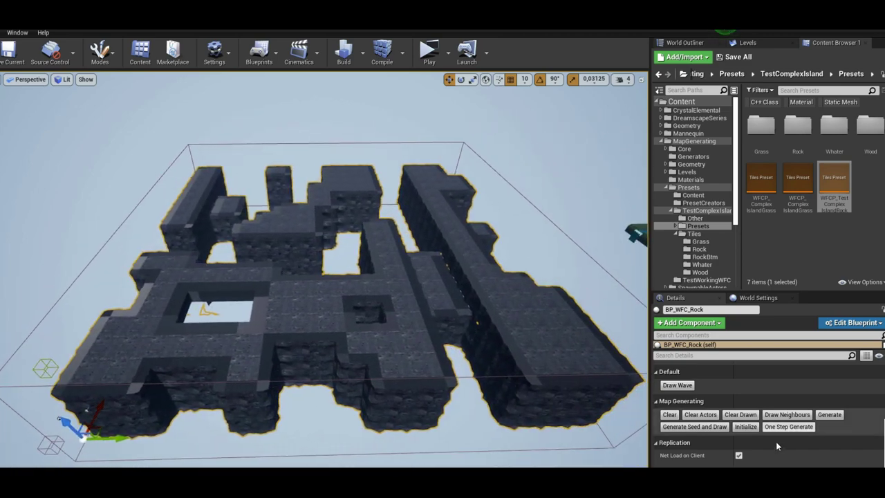
left_click(695, 427)
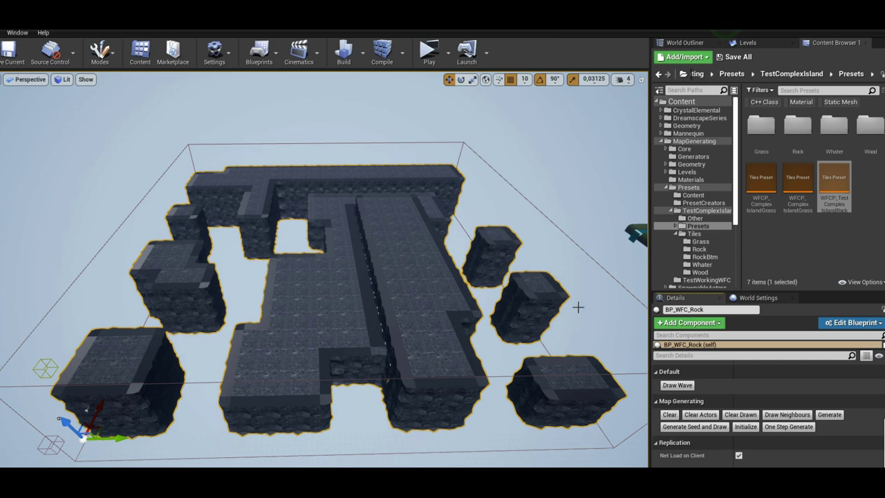
scroll(799, 447, "up", 3)
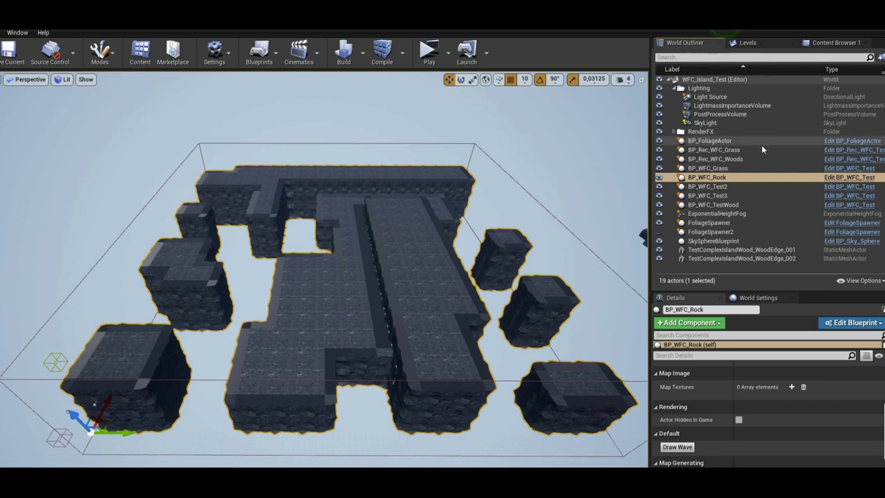
Step: Select BP_Rec_WFC_Grass, then locate and open its tiles preset WFCP_ComplexIslandGrassRecTest
left_click(747, 150)
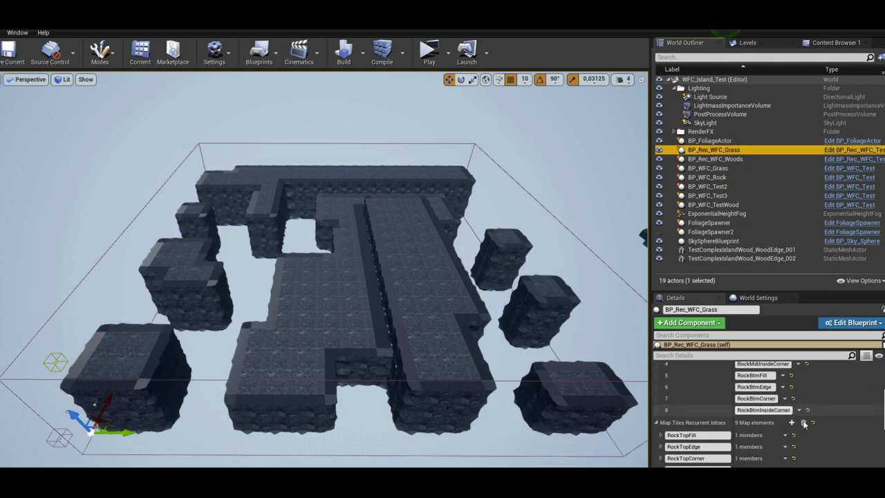
scroll(807, 439, "down", 3)
left_click(789, 387)
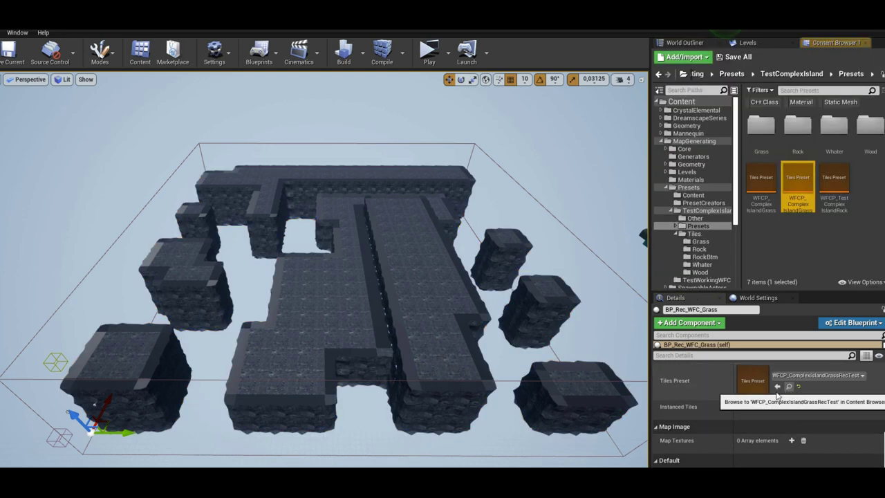
double_click(805, 204)
scroll(481, 389, "down", 1)
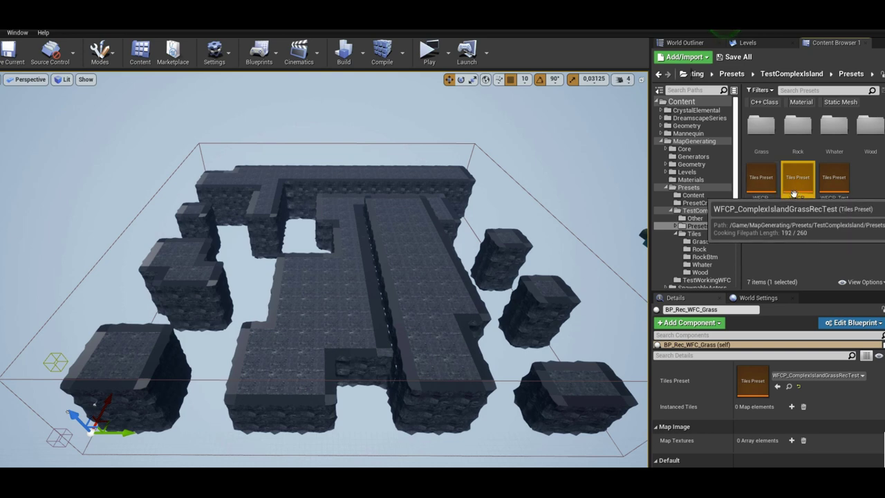
Step: Add WFCN_GrassTopPart as a neighbours map preset entry in WFCP_ComplexIslandGrassRecTest
double_click(794, 194)
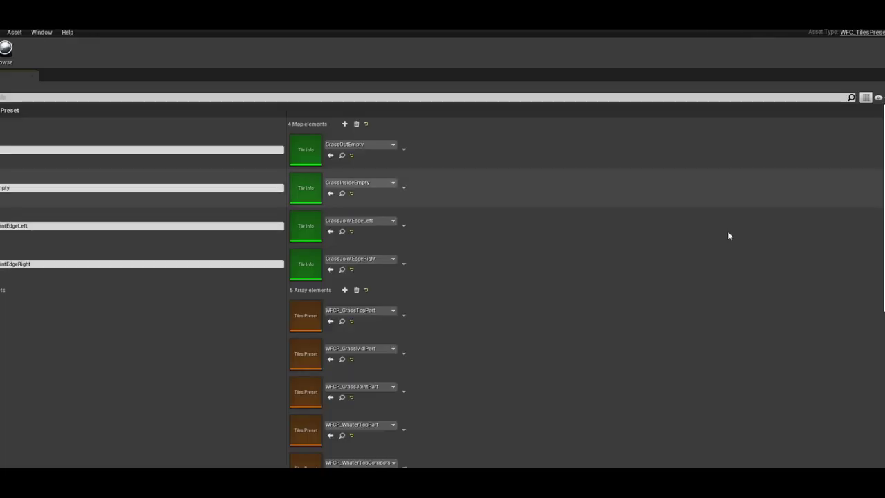
scroll(727, 257, "down", 3)
scroll(727, 262, "down", 1)
scroll(443, 341, "down", 1)
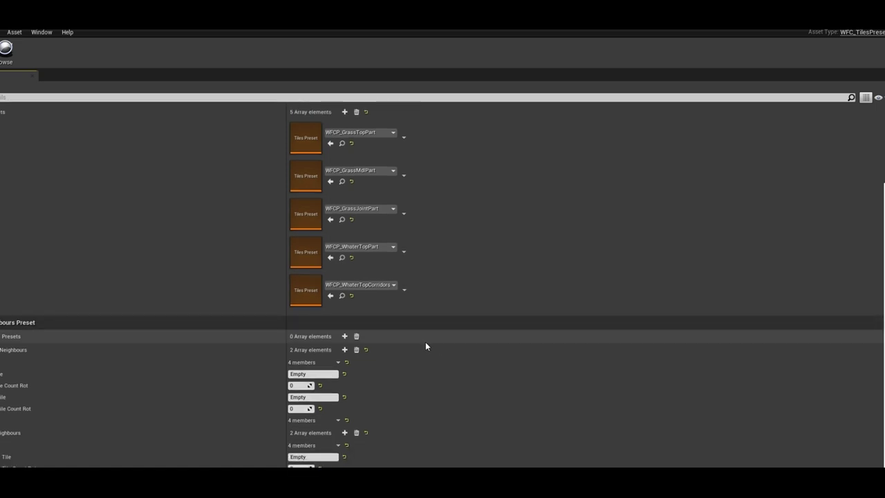
left_click(345, 336)
left_click(360, 357)
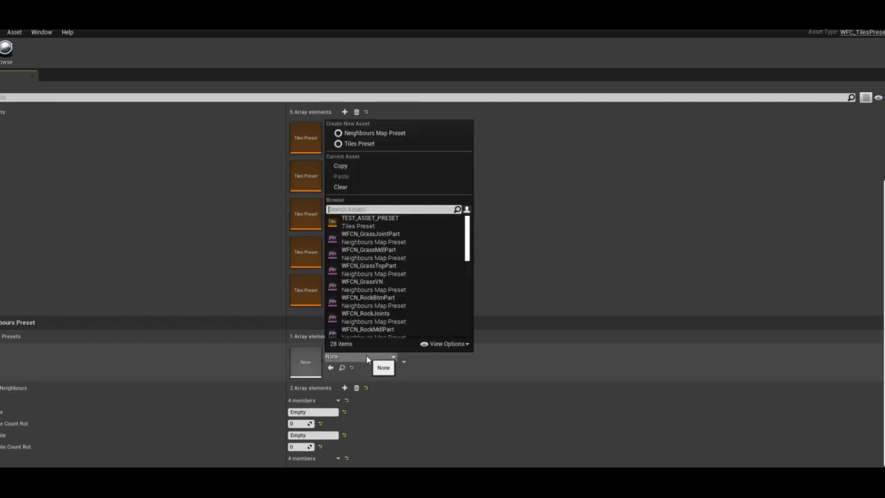
left_click(408, 273)
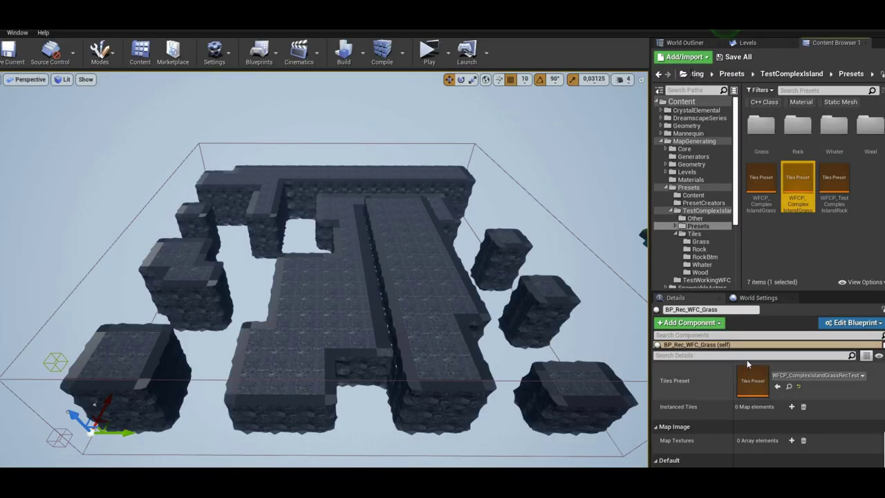
Step: Generate BP_Rec_WFC_Grass with seed 3543 and look down on the grass-capped rock islands
scroll(761, 401, "down", 3)
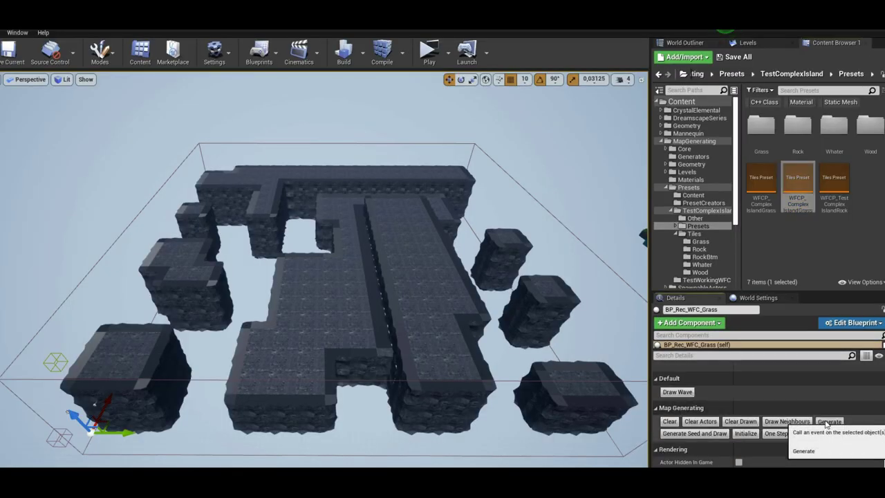
left_click(829, 423)
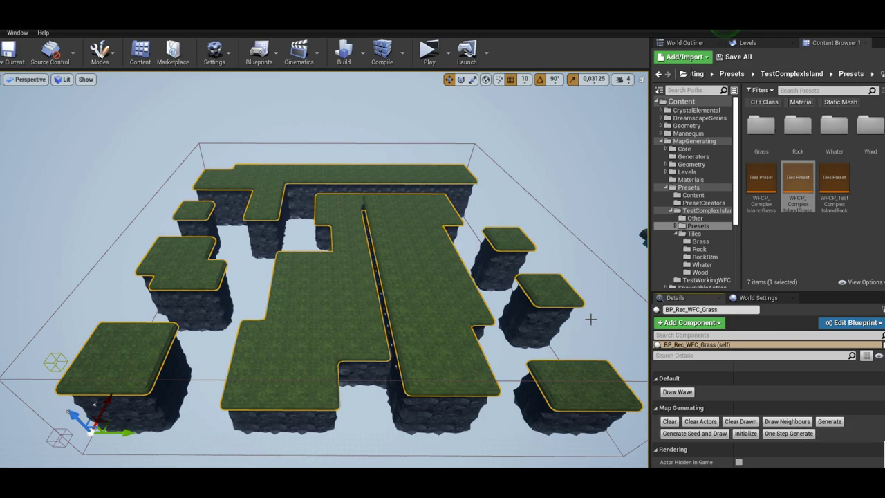
left_click(591, 318)
left_click(474, 319)
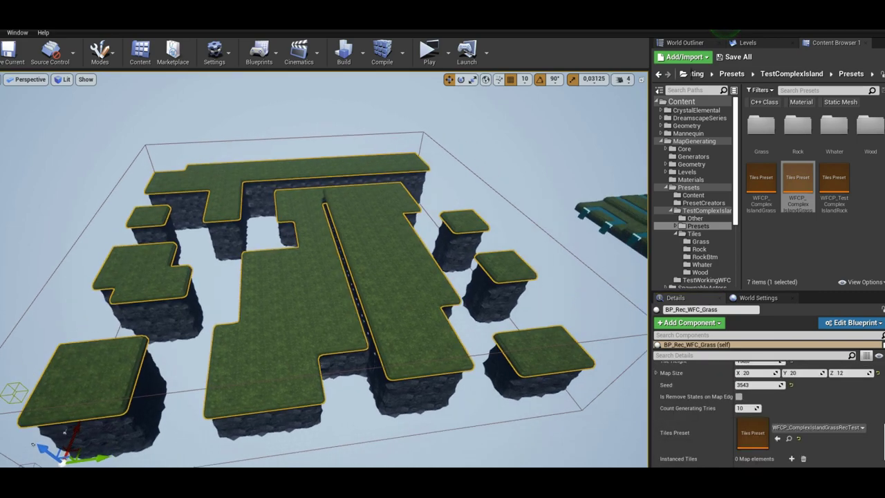
right_click_drag(474, 318, 484, 304)
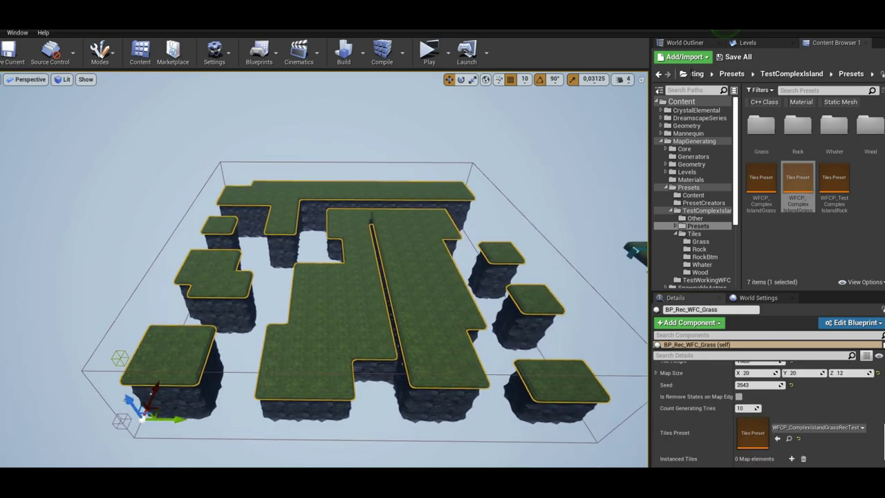
Step: Append WFCN_GrassMdlPart and WFCN_GrassVN as the second and third neighbours presets
double_click(786, 198)
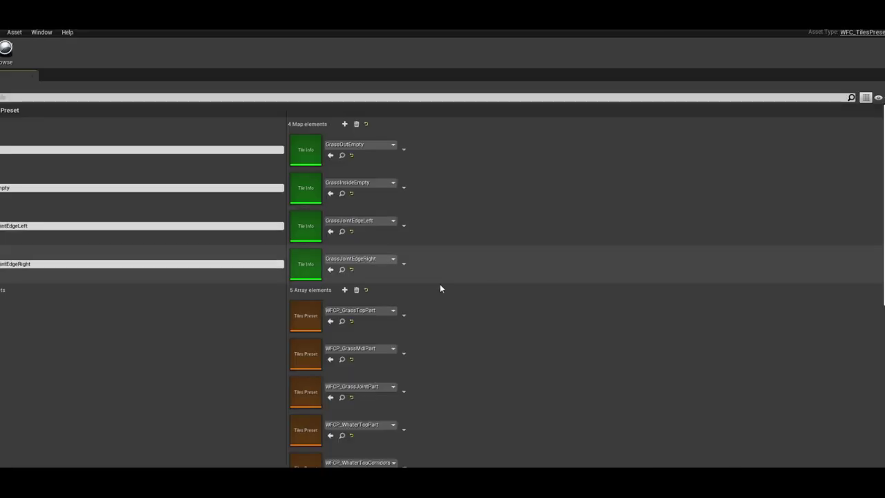
scroll(440, 283, "down", 3)
scroll(431, 336, "down", 3)
left_click(348, 331)
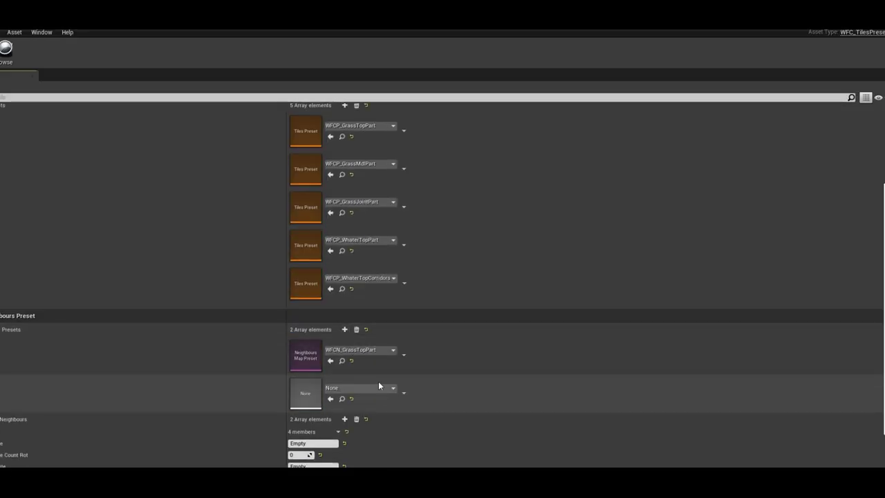
left_click(381, 388)
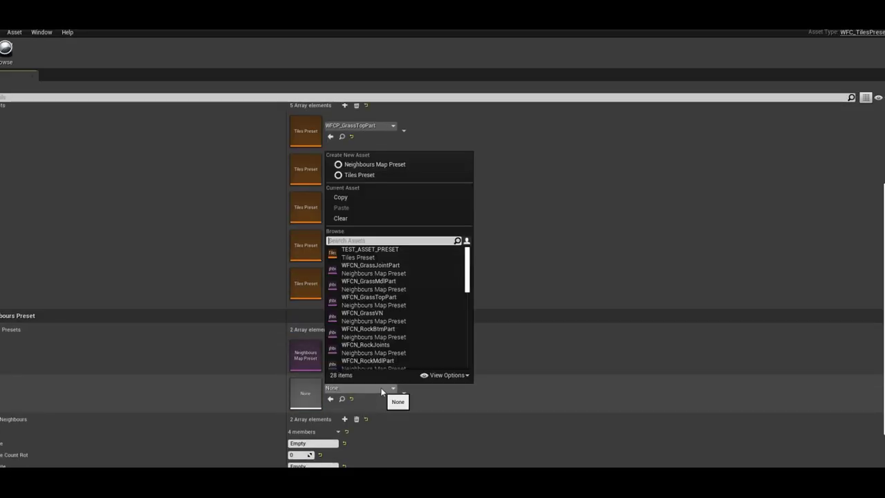
left_click(400, 289)
left_click(345, 330)
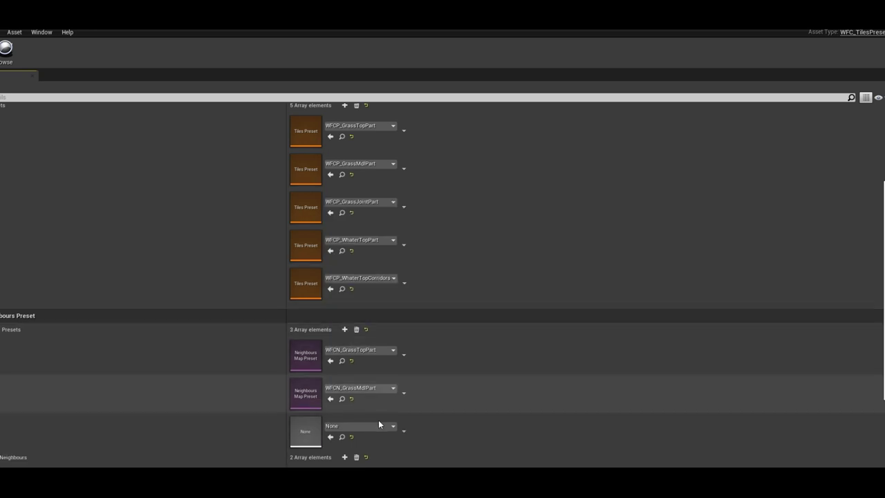
left_click(378, 424)
left_click(405, 354)
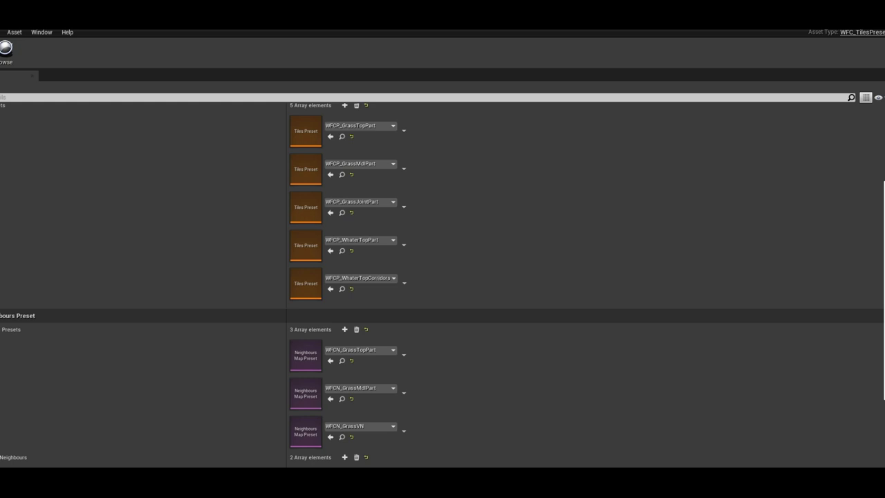
Step: Regenerate the grass caps five times with Generate Seed and Draw
scroll(745, 432, "down", 3)
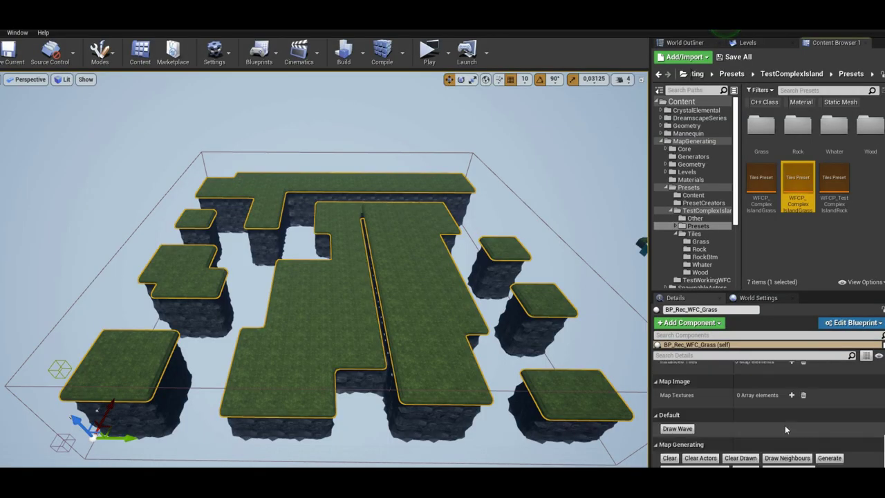
scroll(745, 432, "down", 3)
left_click(705, 440)
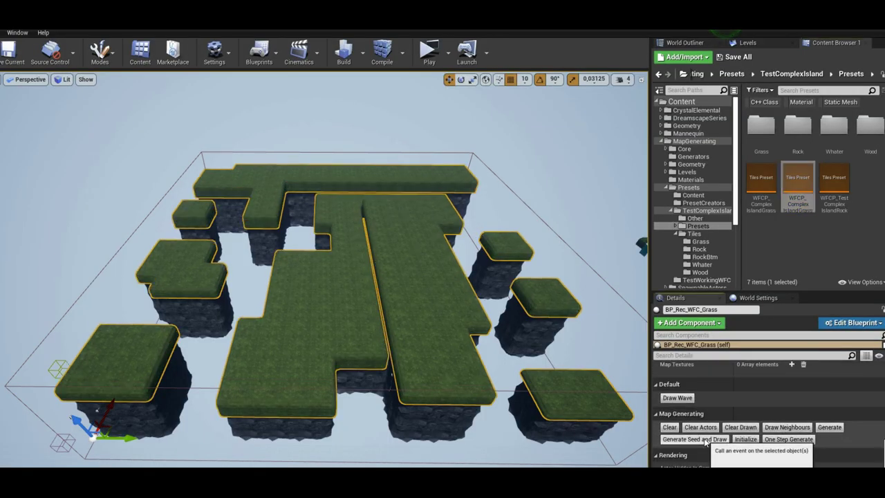
left_click(705, 440)
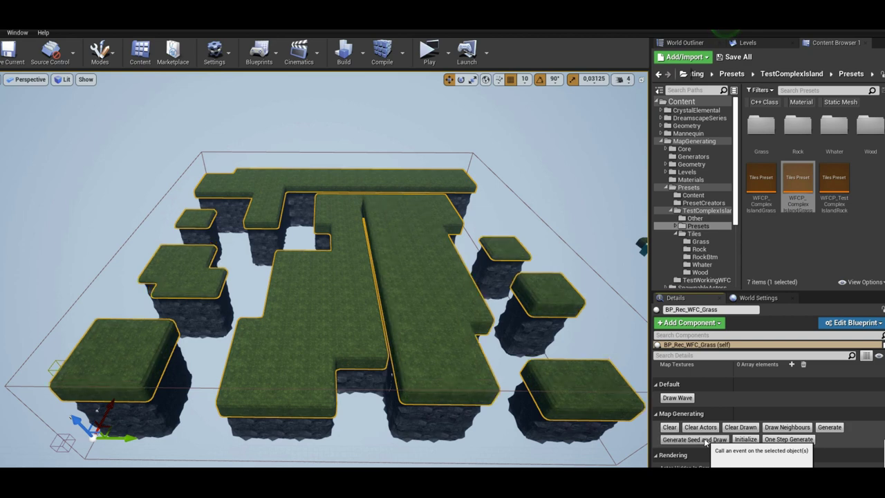
left_click(705, 439)
left_click(705, 440)
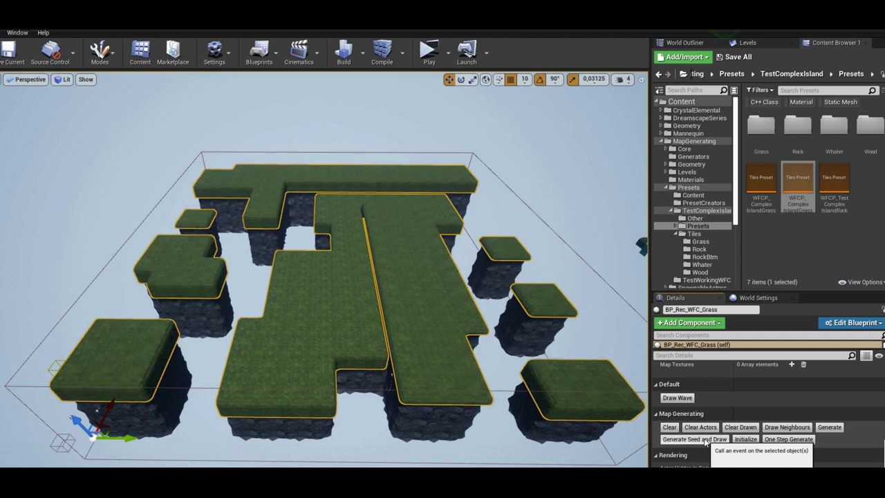
left_click(705, 440)
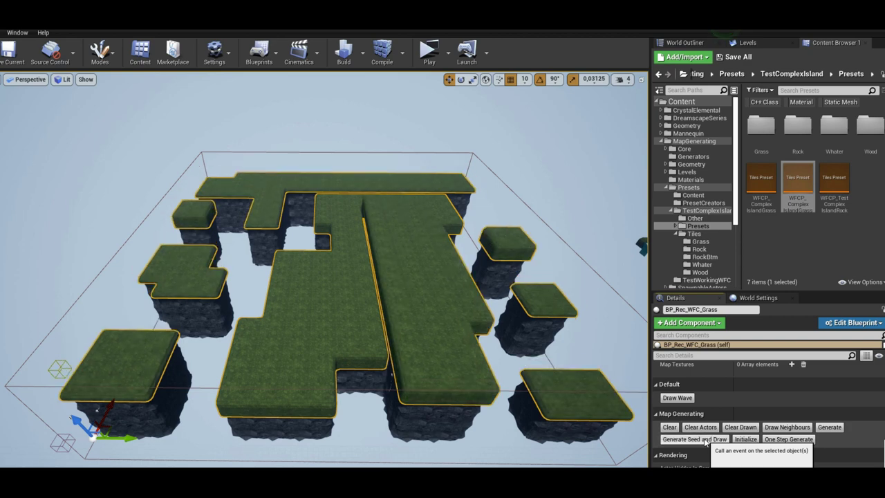
Step: Append WFCN_GrassJointPart as the fourth neighbours preset entry of the grass tiles preset
double_click(796, 200)
scroll(478, 392, "down", 5)
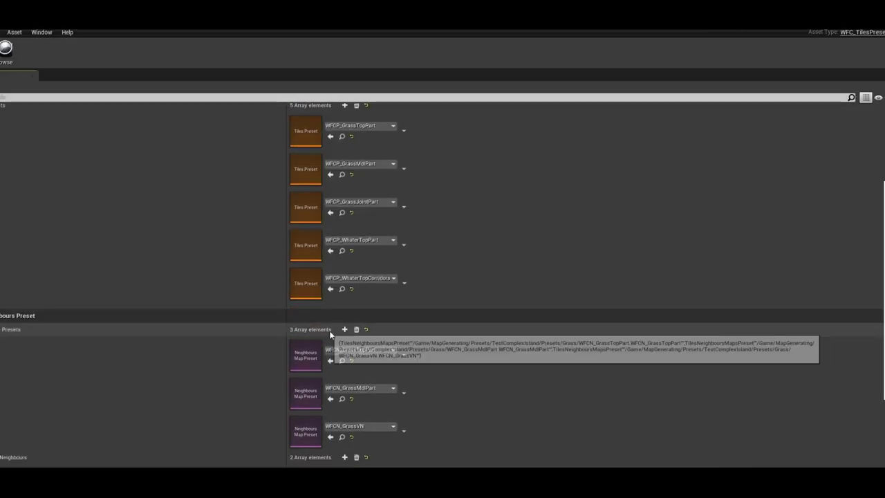
left_click(344, 329)
scroll(350, 359, "down", 2)
left_click(359, 401)
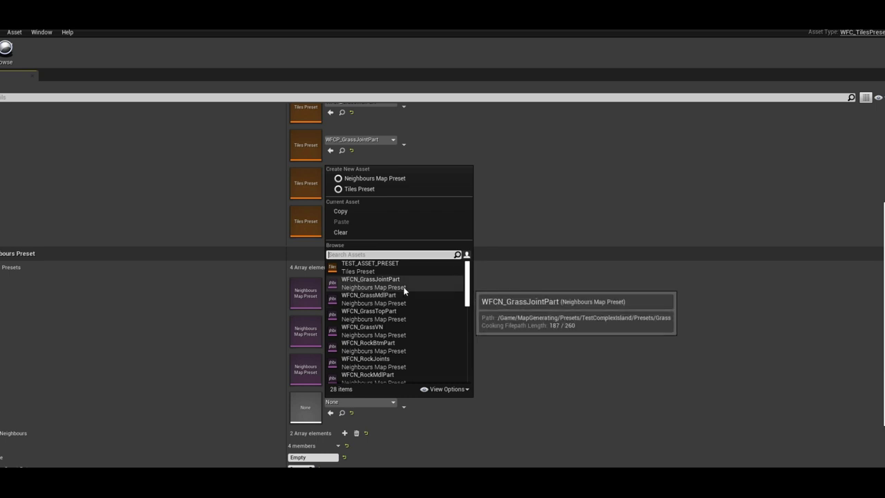
left_click(373, 283)
Step: Back in the level, regenerate the grass islands seven times with fresh seeds
left_click(660, 33)
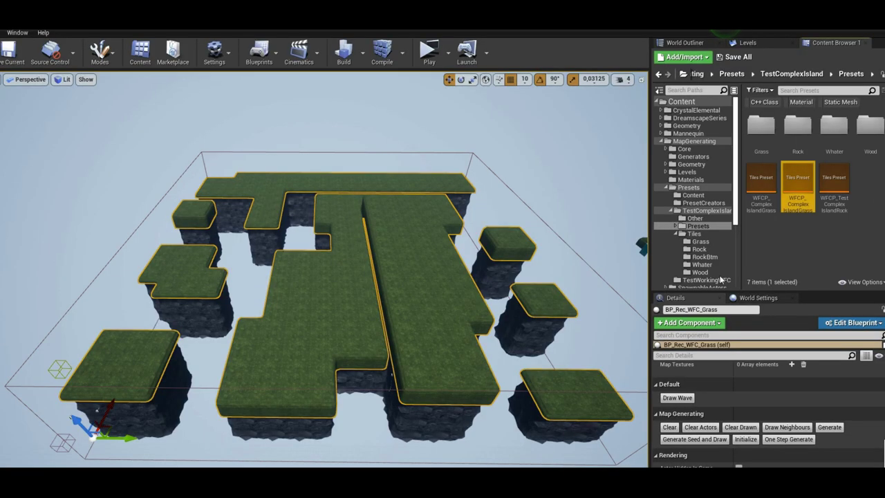
left_click(714, 440)
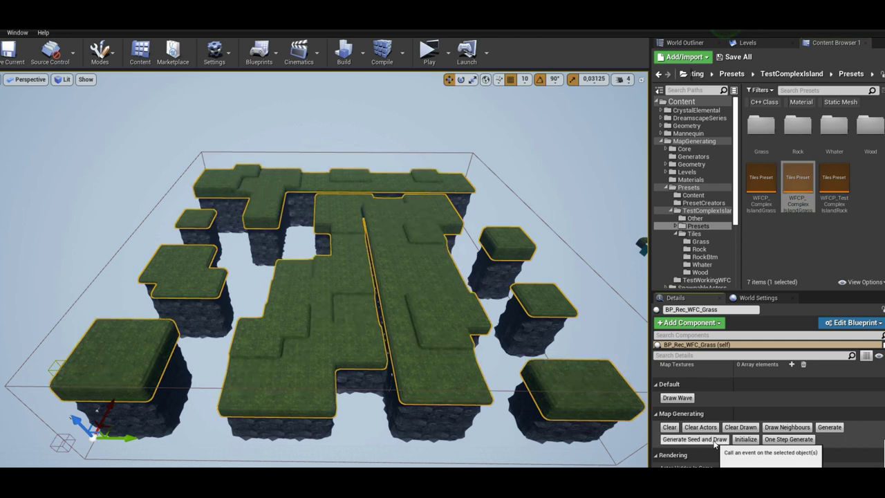
left_click(714, 440)
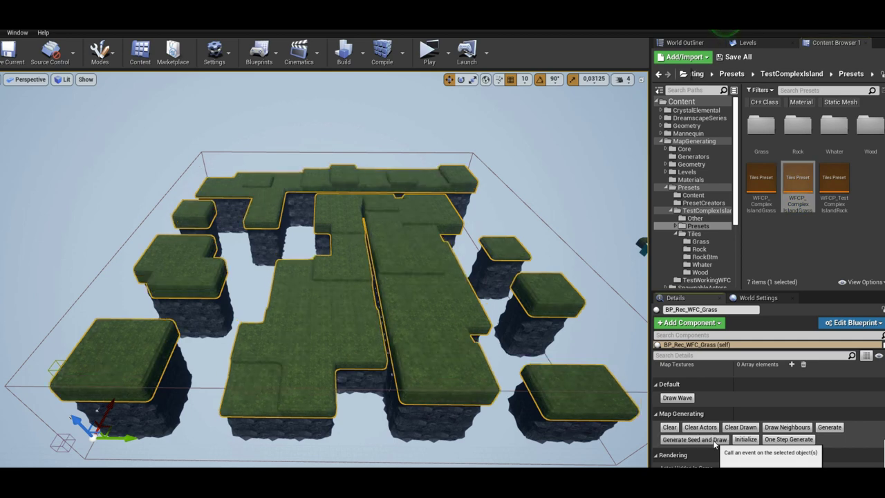
left_click(714, 439)
left_click(714, 440)
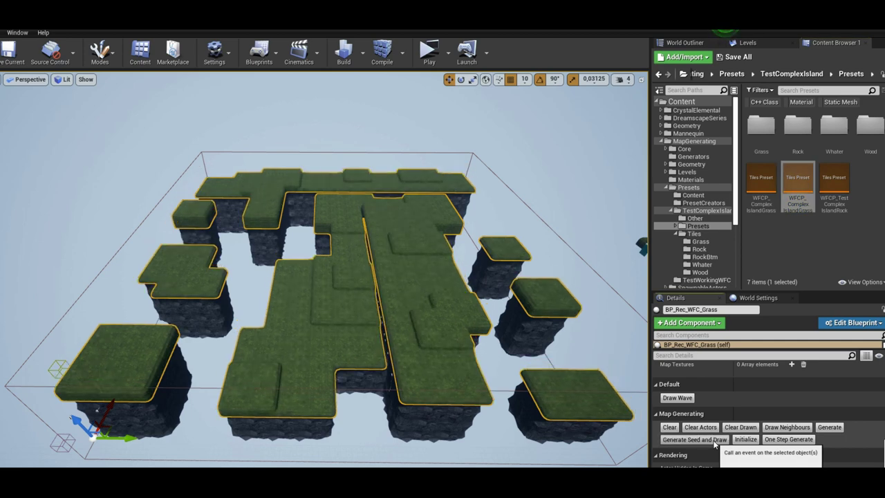
left_click(715, 440)
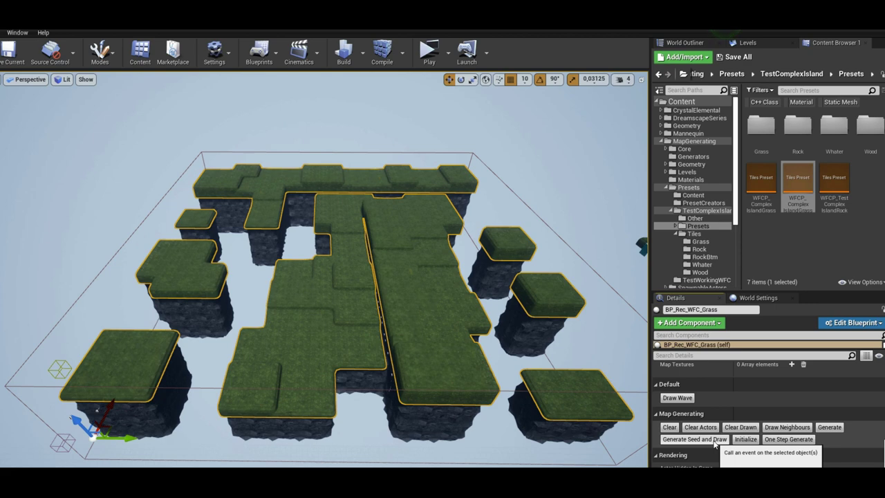
left_click(714, 440)
left_click(714, 440)
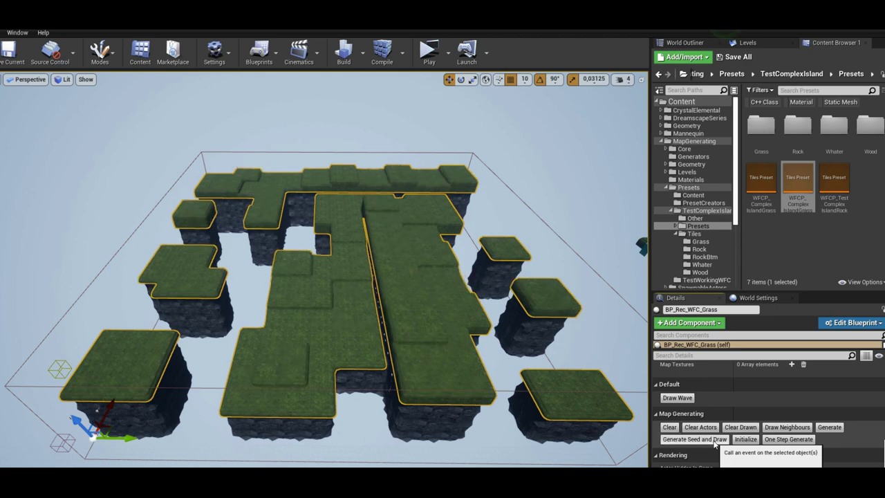
Step: Add a fifth neighbours preset entry set to WFCN_WhaterTopCorridors
double_click(804, 207)
scroll(477, 372, "down", 5)
scroll(446, 383, "down", 5)
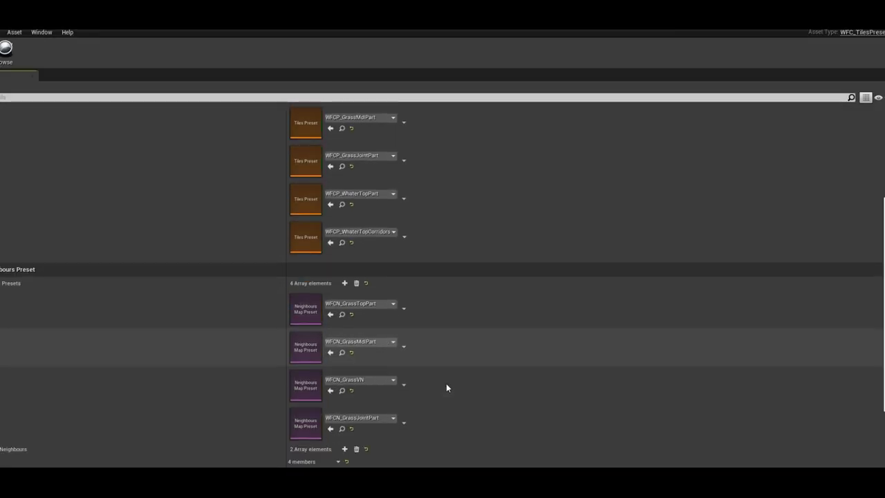
scroll(446, 383, "down", 2)
left_click(345, 221)
left_click(385, 394)
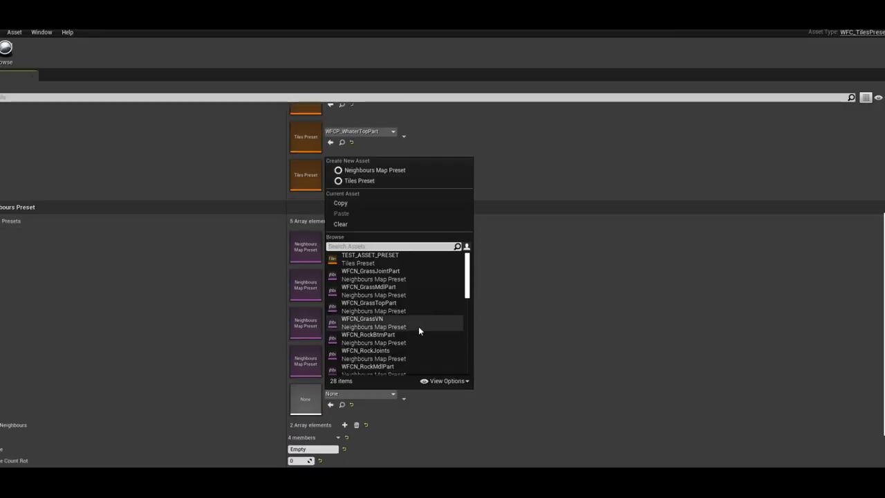
scroll(418, 330, "down", 3)
scroll(418, 331, "down", 1)
left_click(416, 329)
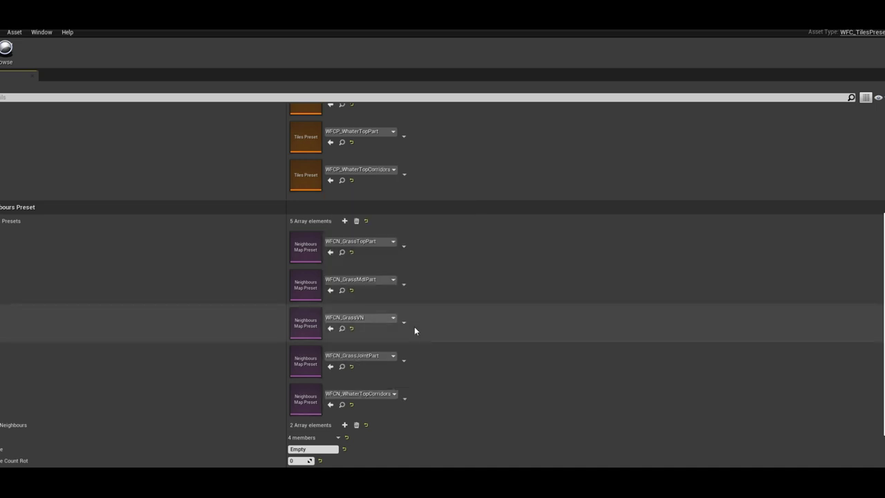
Step: Add a sixth neighbours preset entry set to WFCN_WhaterTopDrop
left_click(345, 220)
left_click(371, 434)
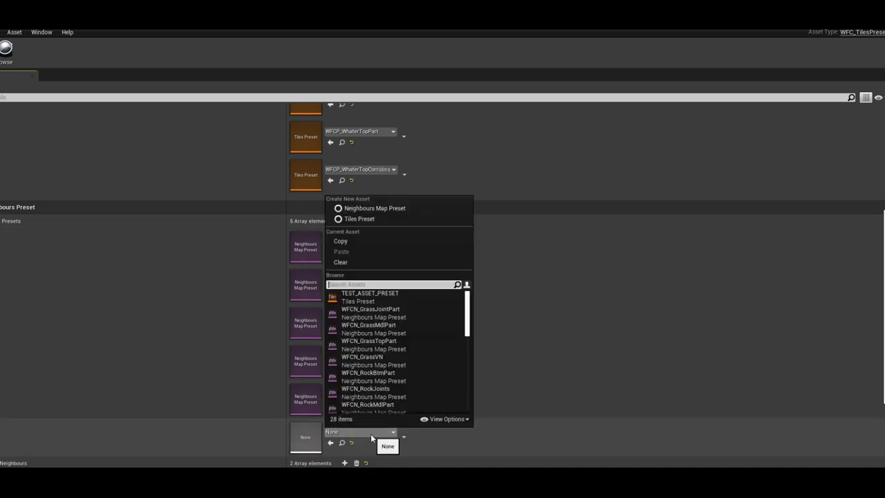
scroll(405, 362, "down", 3)
left_click(407, 368)
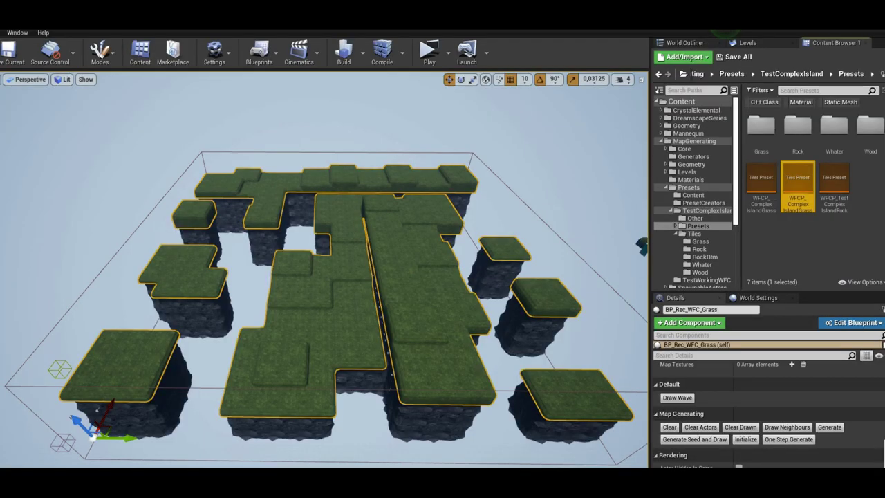
Step: Generate the grass map with water channels and fly the camera over the islands
left_click(830, 428)
scroll(761, 428, "up", 5)
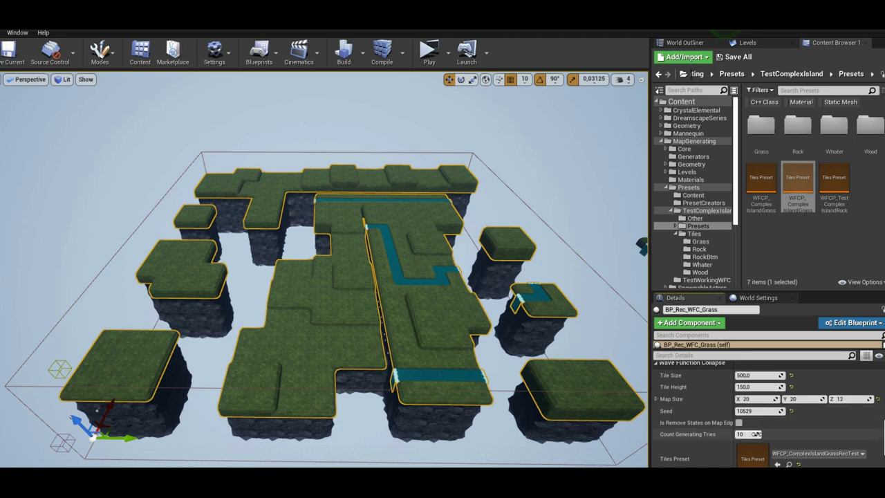
scroll(783, 442, "down", 5)
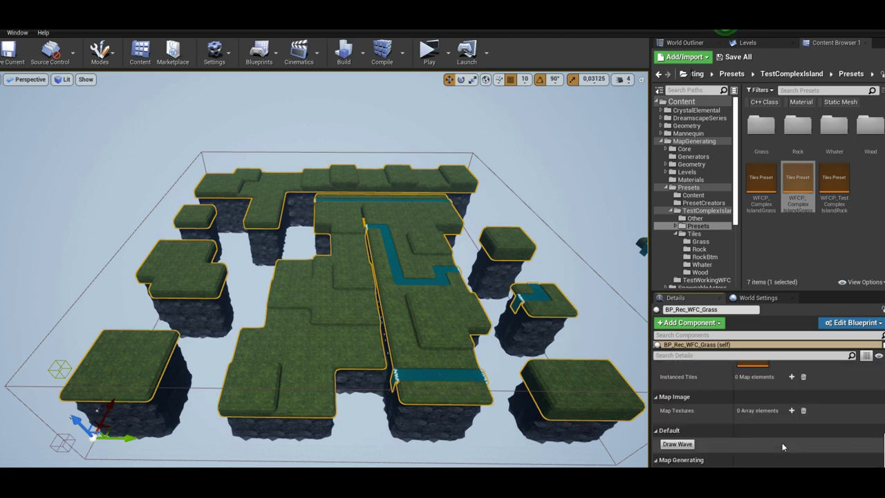
left_click(589, 249)
mouse_move(589, 249)
left_mouse_down()
mouse_move(567, 173)
mouse_move(484, 187)
mouse_move(477, 207)
left_mouse_up()
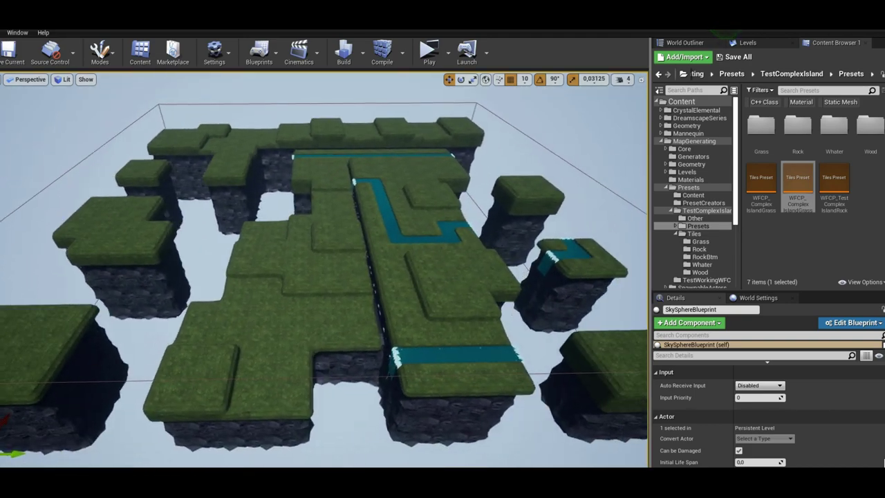
left_click_drag(477, 207, 443, 228)
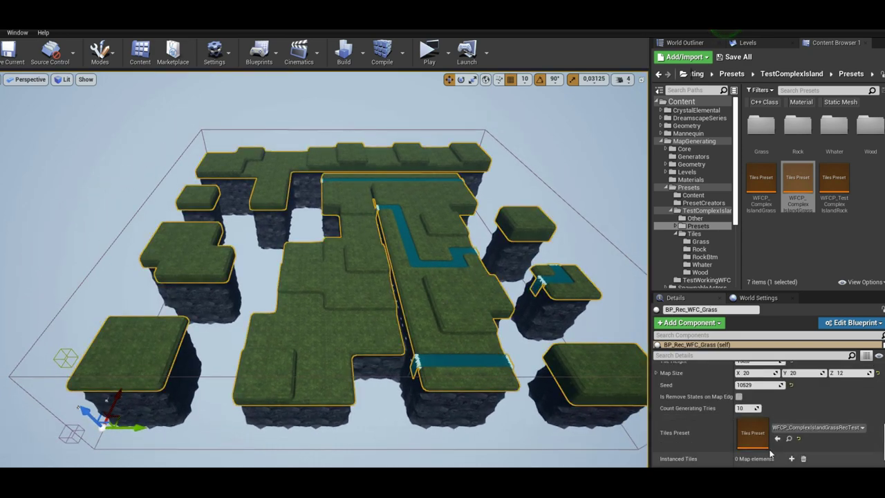
scroll(772, 453, "down", 5)
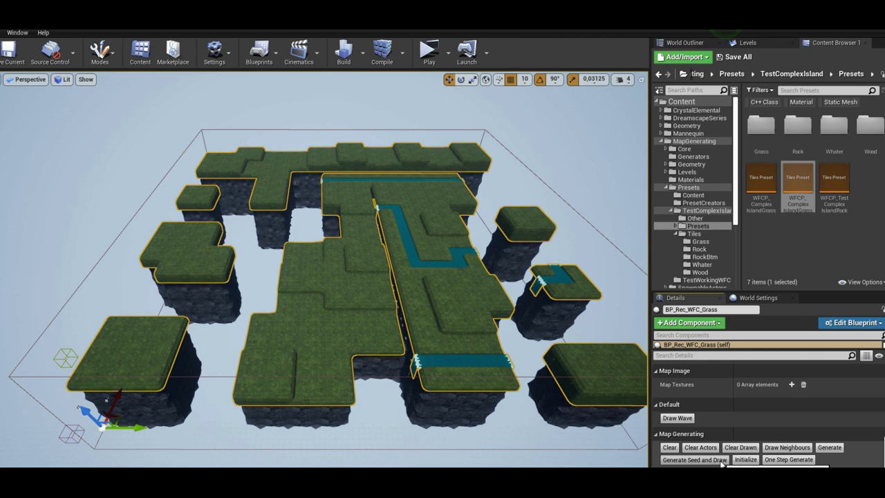
Step: Regenerate with a new random seed, orbit closer, and reselect the grass island map
left_click(721, 460)
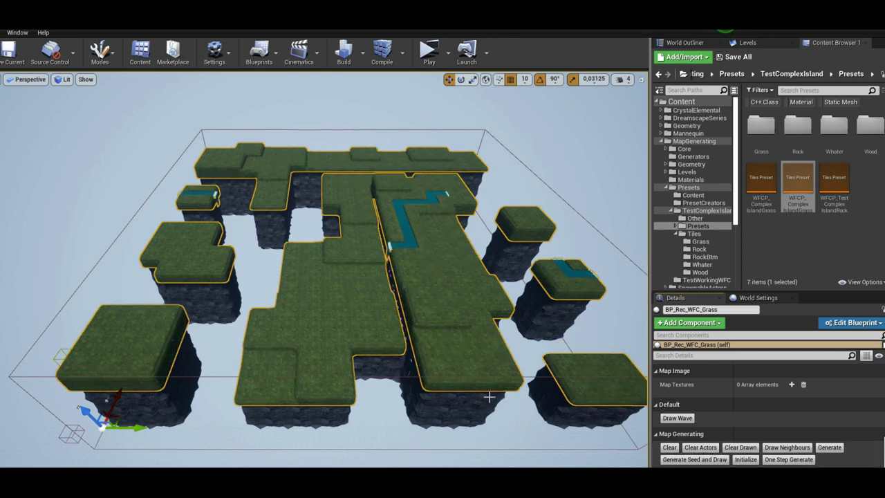
mouse_move(489, 396)
left_mouse_down()
mouse_move(443, 387)
mouse_move(366, 346)
left_mouse_up()
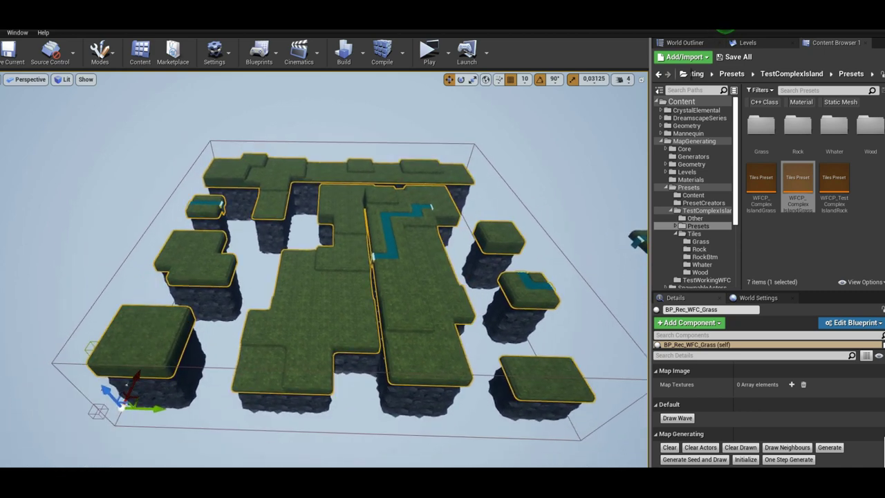
left_click_drag(589, 269, 583, 269)
left_click(564, 263)
left_click(444, 311)
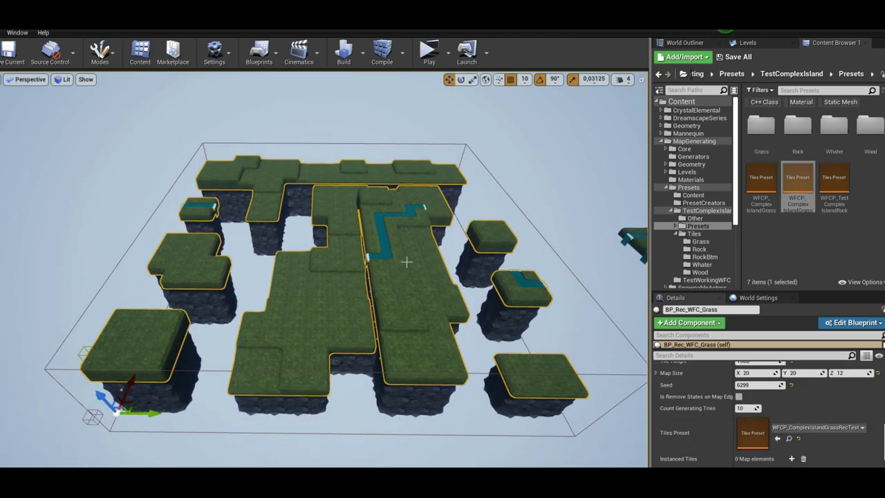
scroll(697, 447, "down", 5)
scroll(703, 447, "down", 5)
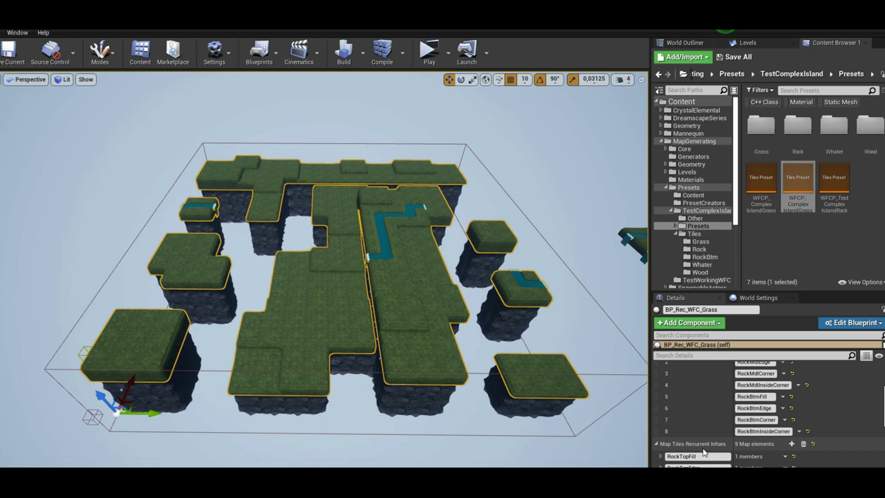
scroll(702, 449, "down", 3)
scroll(701, 430, "down", 3)
scroll(702, 443, "down", 3)
scroll(702, 457, "down", 3)
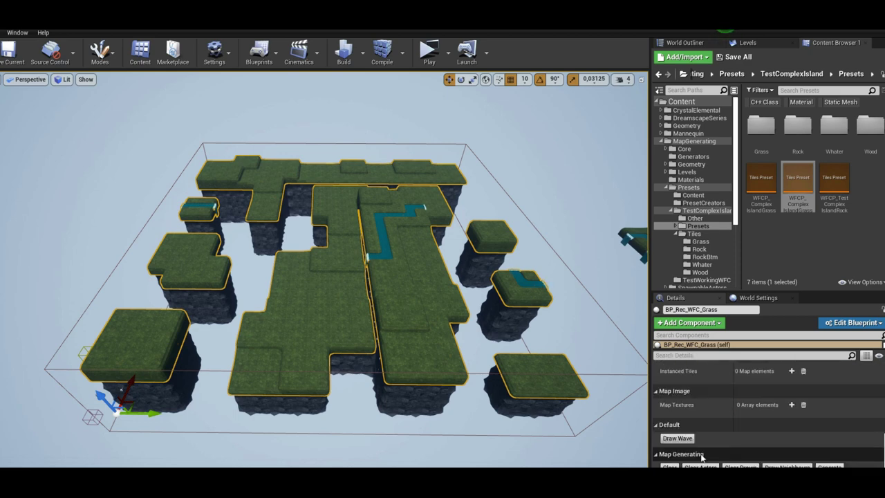
Step: Clear the grass tiles from BP_Rec_WFC_Grass and select the BP_WFC_Rock base
left_click(668, 466)
key("Escape")
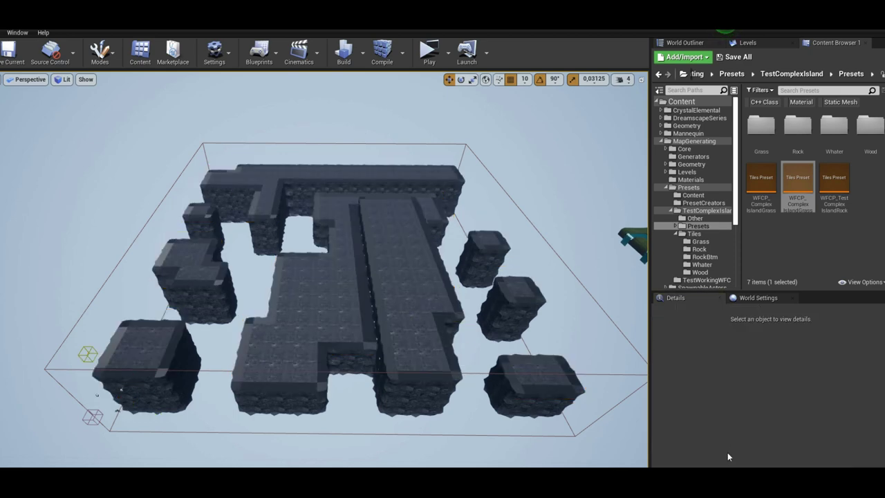
left_click(366, 295)
Step: Regenerate BP_WFC_Rock with two new seeds, then select BP_Rec_WFC_Grass in the World Outliner
scroll(787, 449, "down", 3)
scroll(787, 448, "down", 5)
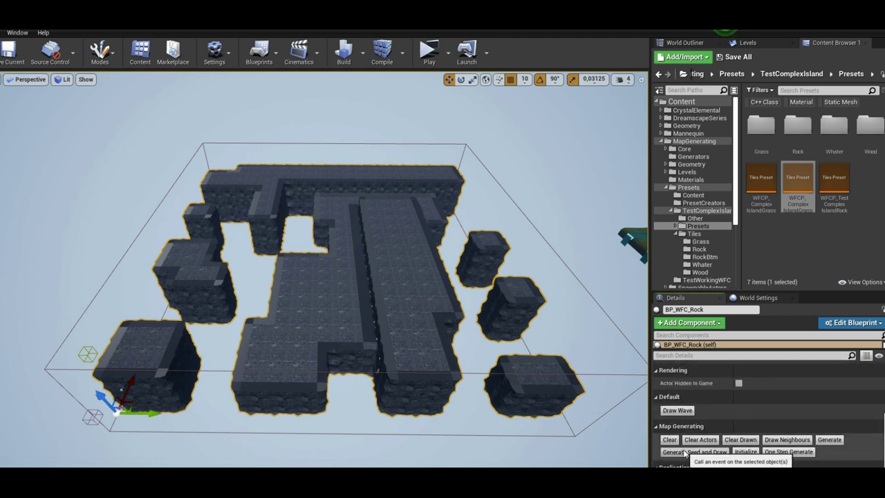
left_click(689, 455)
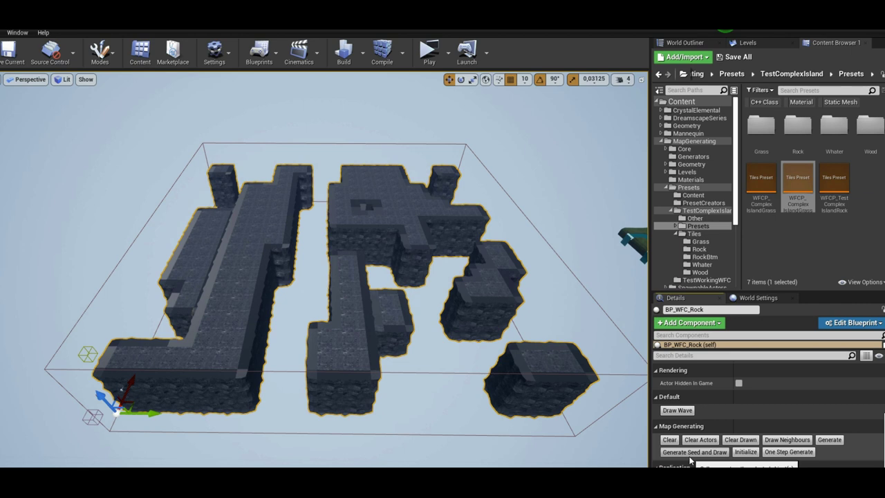
left_click(689, 453)
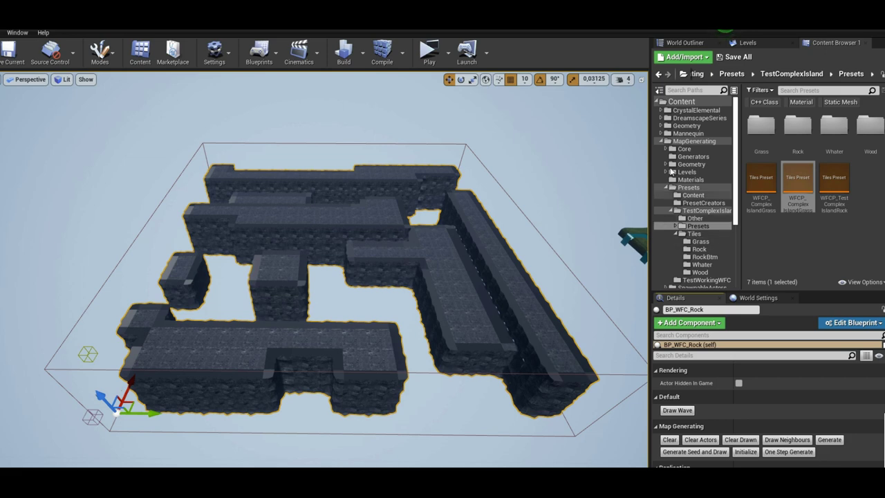
left_click(685, 42)
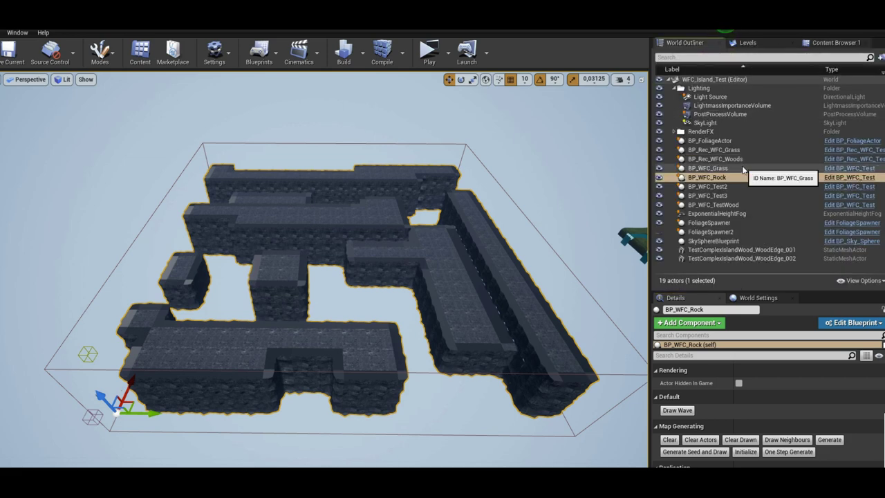
left_click(719, 150)
scroll(799, 434, "down", 5)
scroll(800, 432, "down", 3)
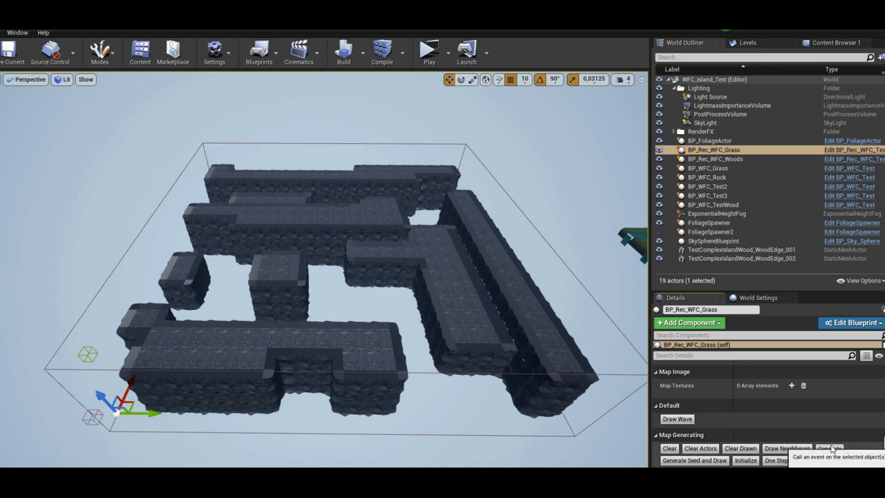
Step: Generate grass and water over the new rock base, then try two more seeds
left_click(830, 449)
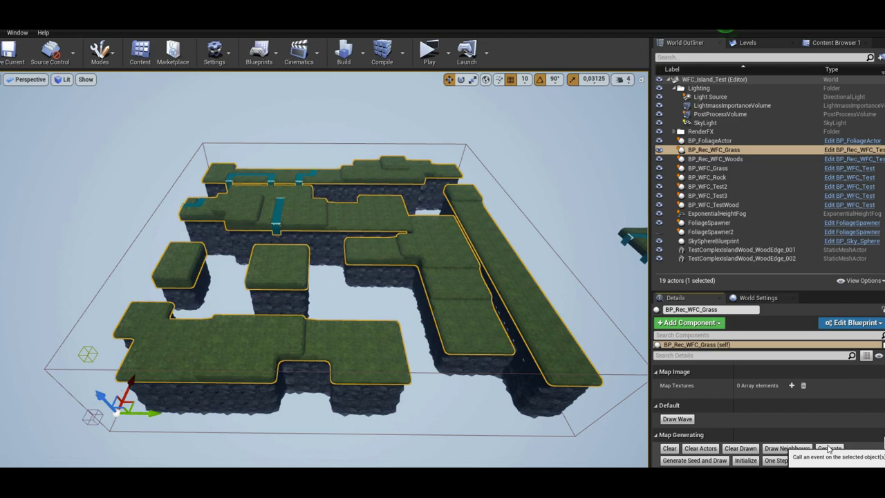
mouse_move(474, 311)
left_mouse_down()
mouse_move(474, 276)
mouse_move(415, 276)
mouse_move(359, 291)
mouse_move(479, 320)
left_mouse_up()
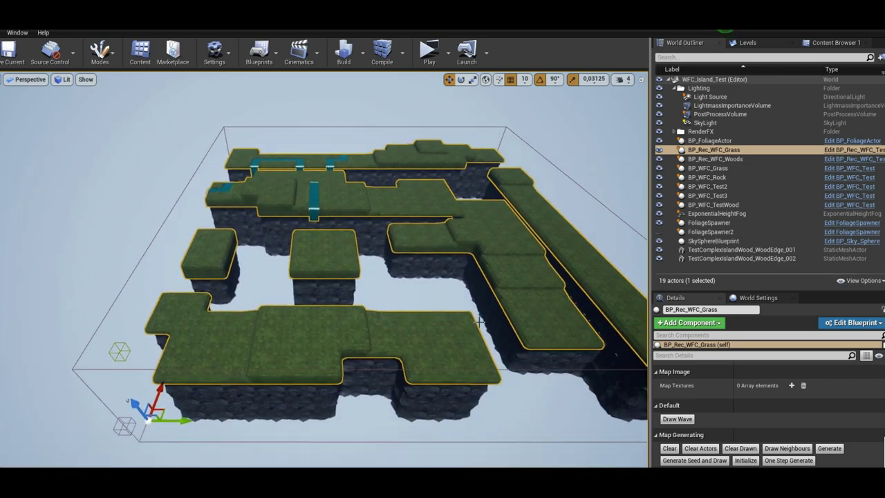
left_click(693, 462)
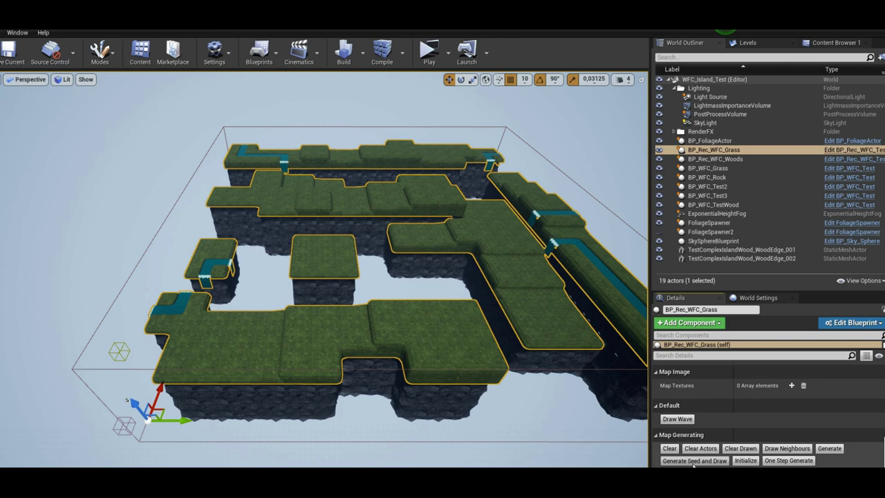
left_click(693, 462)
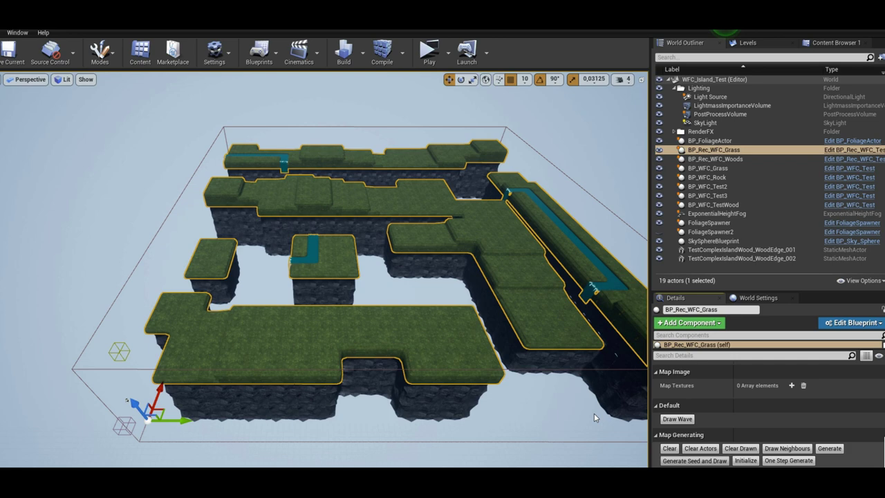
middle_click_drag(594, 417, 539, 416)
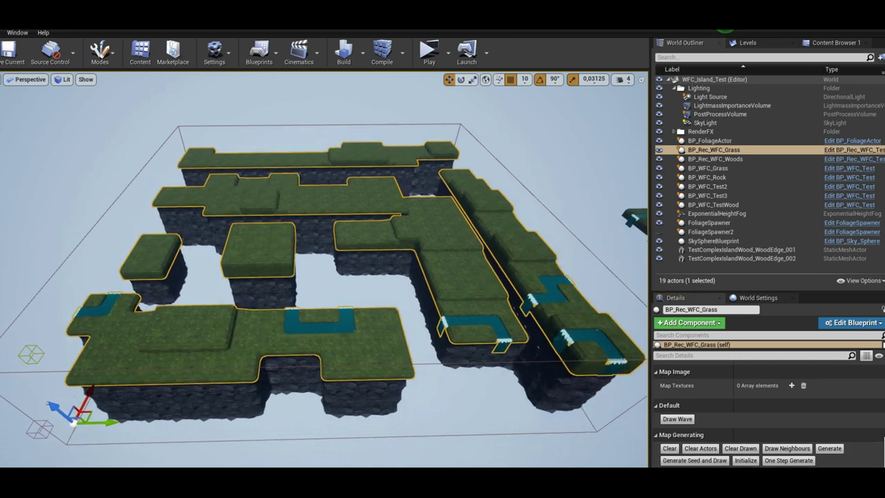
middle_click_drag(594, 412, 593, 413)
Step: Clear the grass and water, then reroll BP_WFC_Rock into a new base layout
left_click(670, 448)
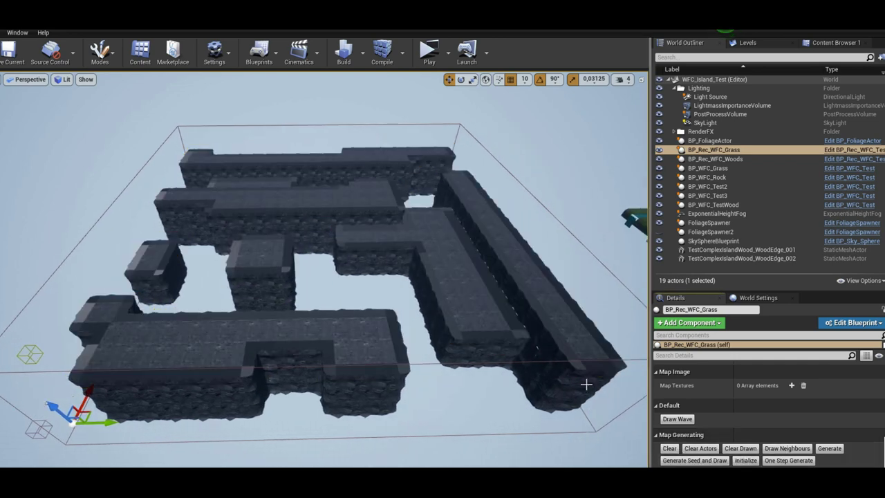
left_click(707, 177)
scroll(801, 422, "down", 3)
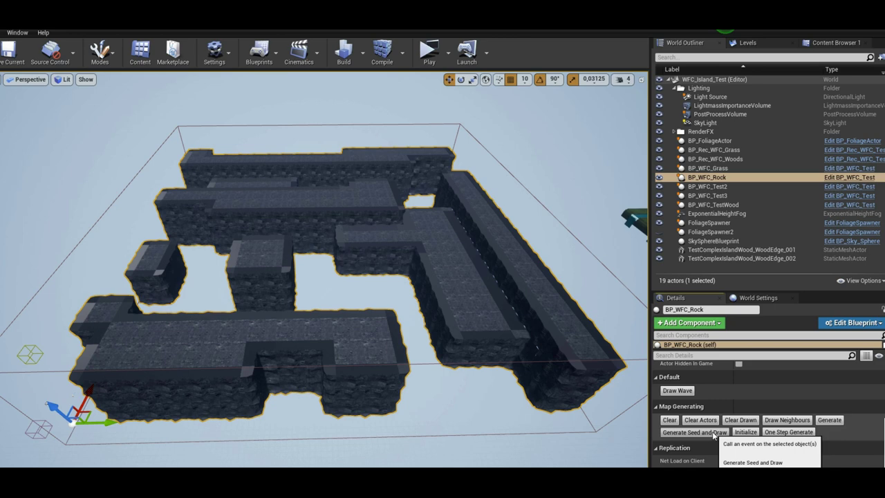
left_click(712, 432)
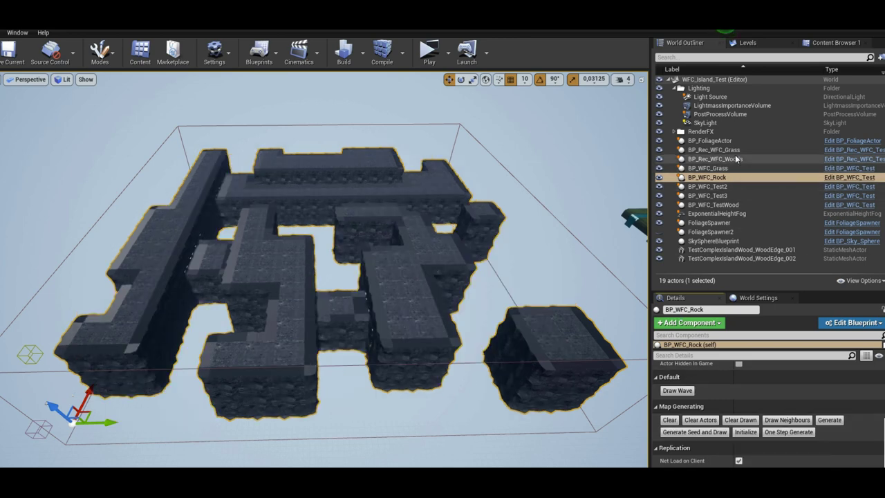
Step: Generate grass tops and water channels on the new rock with BP_Rec_WFC_Grass
left_click(714, 149)
scroll(797, 430, "down", 5)
scroll(797, 430, "down", 5)
scroll(797, 430, "down", 3)
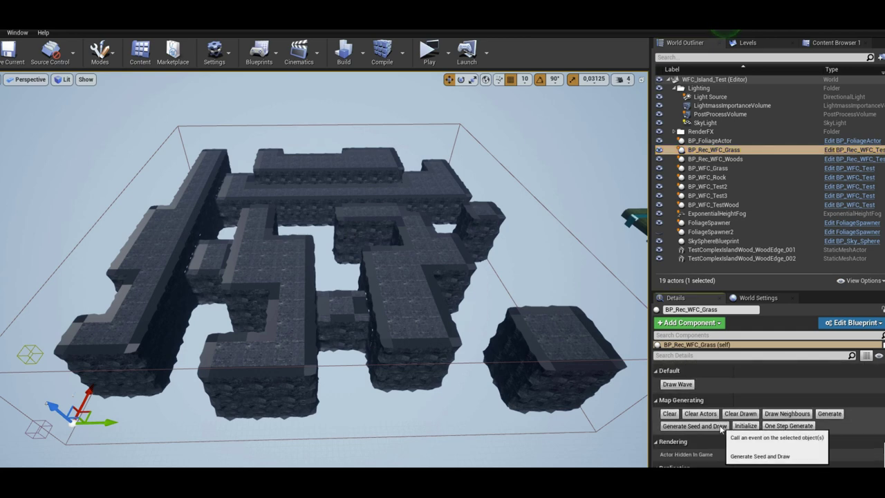
left_click(721, 429)
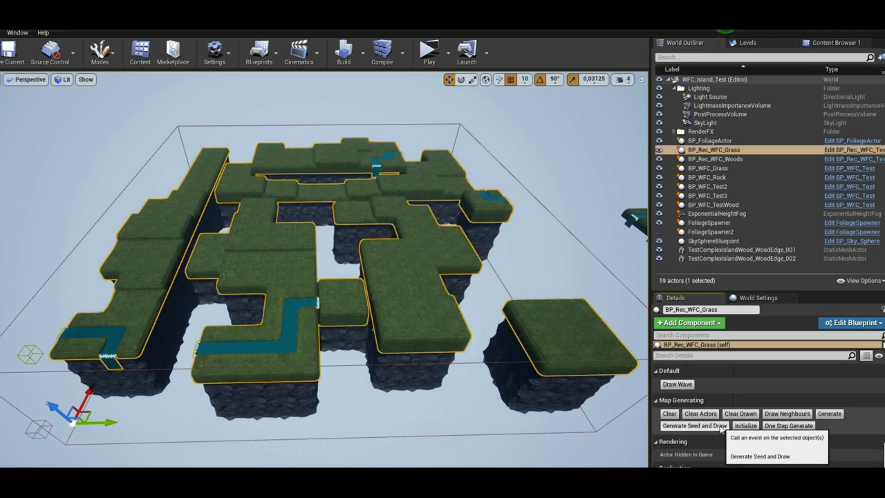
Step: Orbit the view in closer to the islands and select the FoliageSpawner actor
left_click(532, 286)
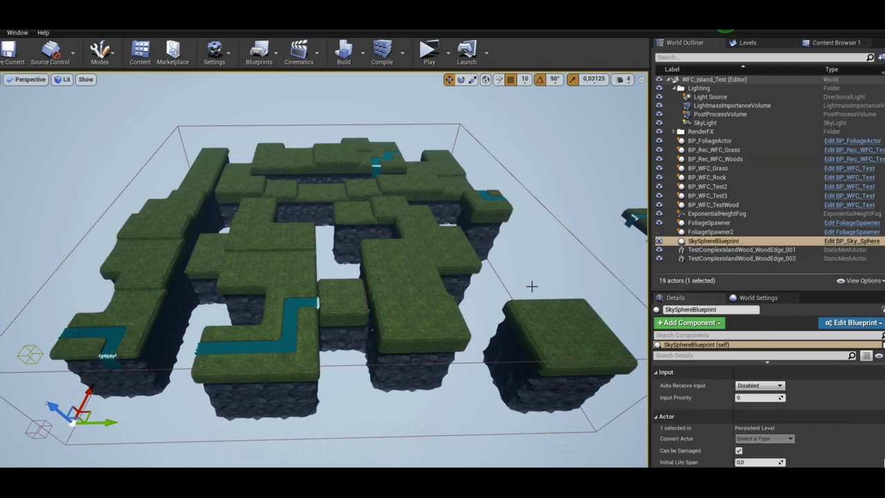
mouse_move(532, 286)
left_mouse_down("alt")
mouse_move(311, 304)
mouse_move(640, 256)
mouse_move(632, 258)
mouse_move(640, 255)
mouse_move(633, 220)
left_mouse_up("alt")
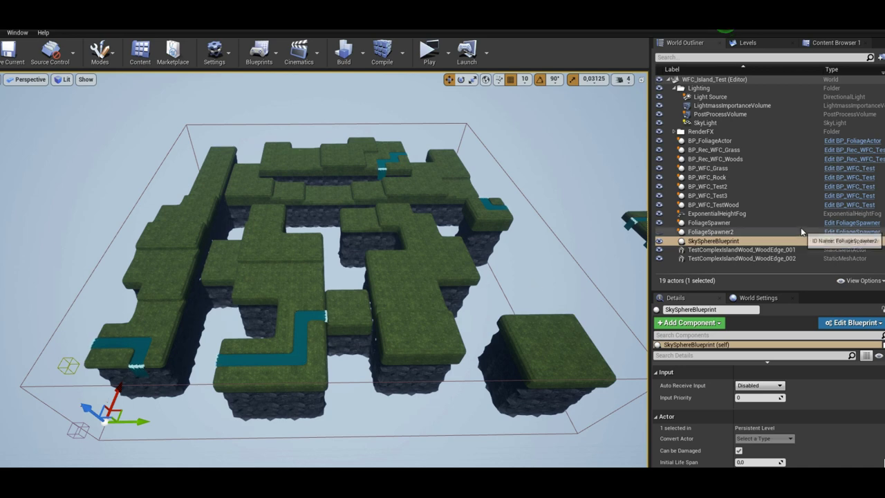
left_click(760, 221)
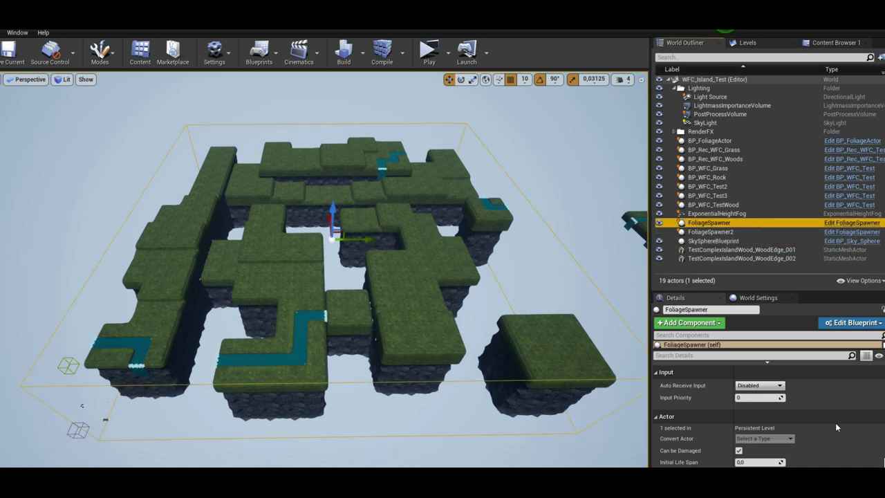
scroll(836, 428, "up", 2)
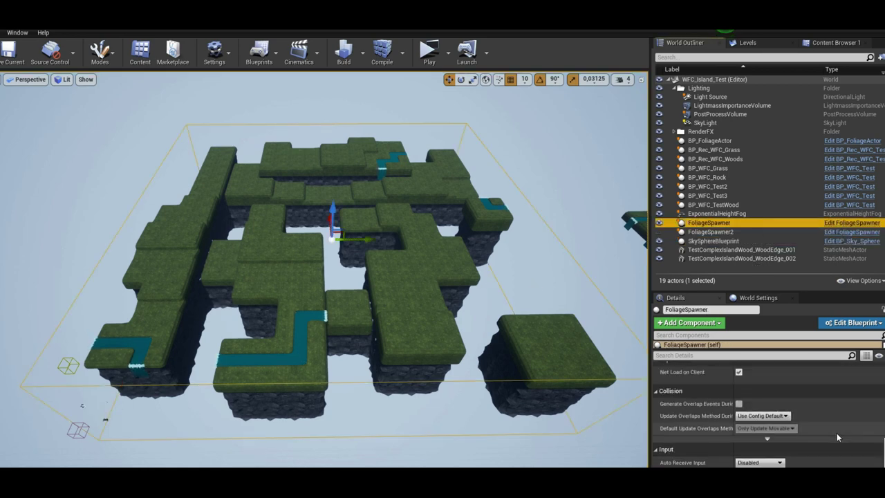
Step: Spawn trees and foliage across the islands from BP_Rec_WFC_Woods
left_click(737, 159)
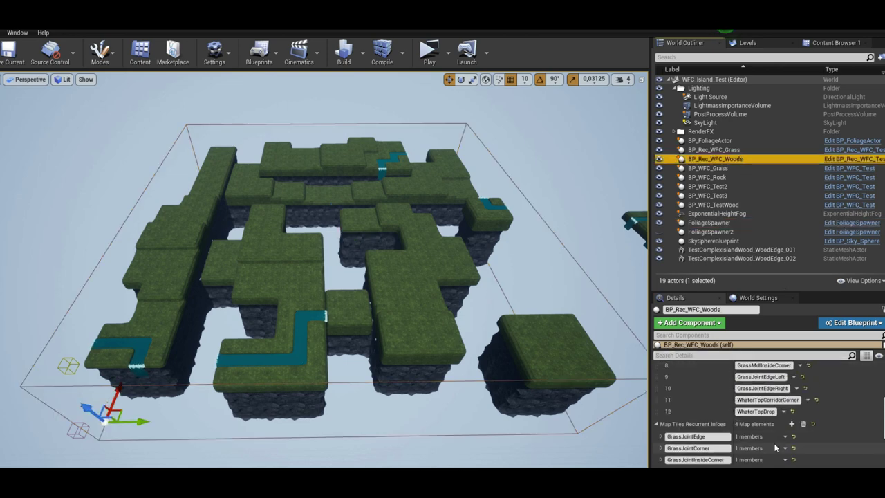
scroll(775, 441, "up", 3)
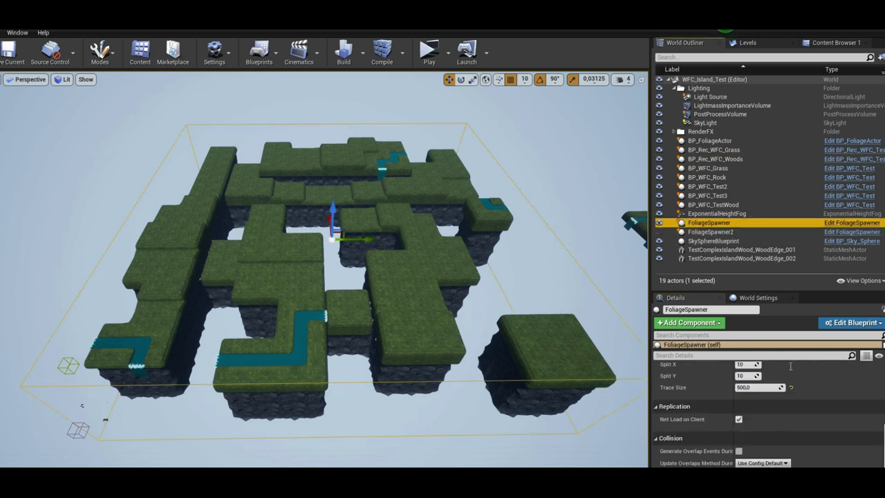
scroll(799, 397, "down", 2)
scroll(802, 412, "up", 6)
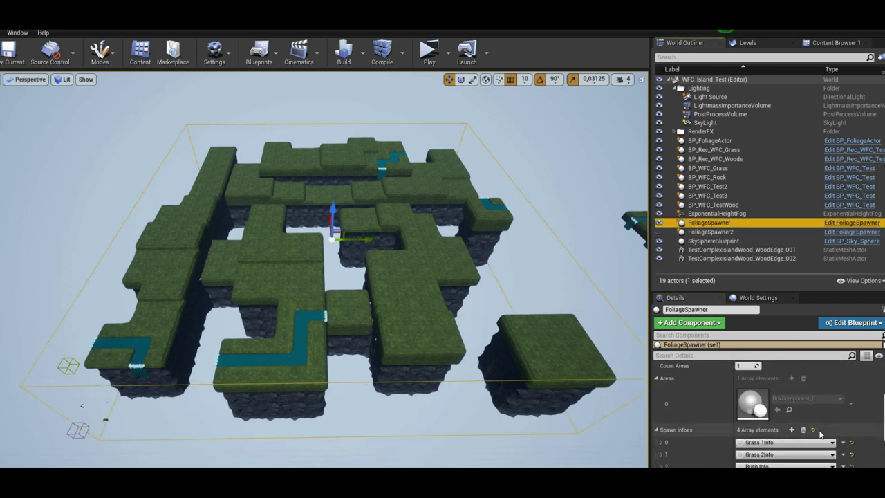
scroll(795, 432, "up", 2)
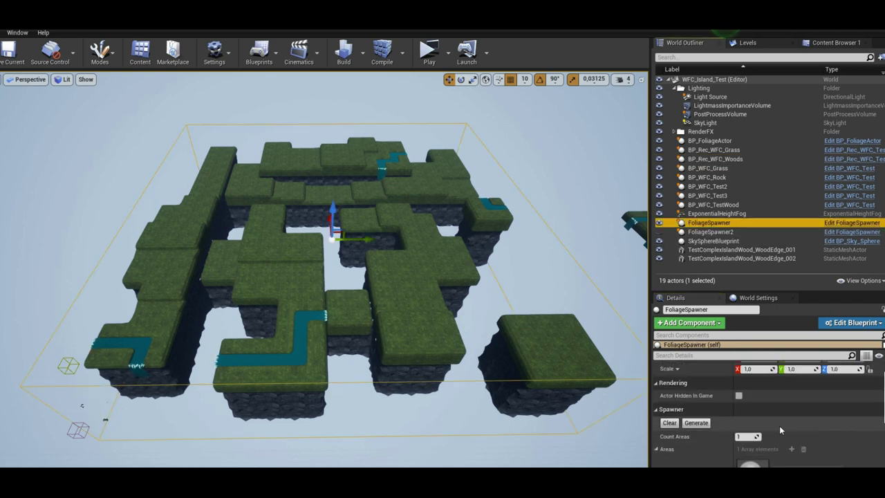
left_click(697, 426)
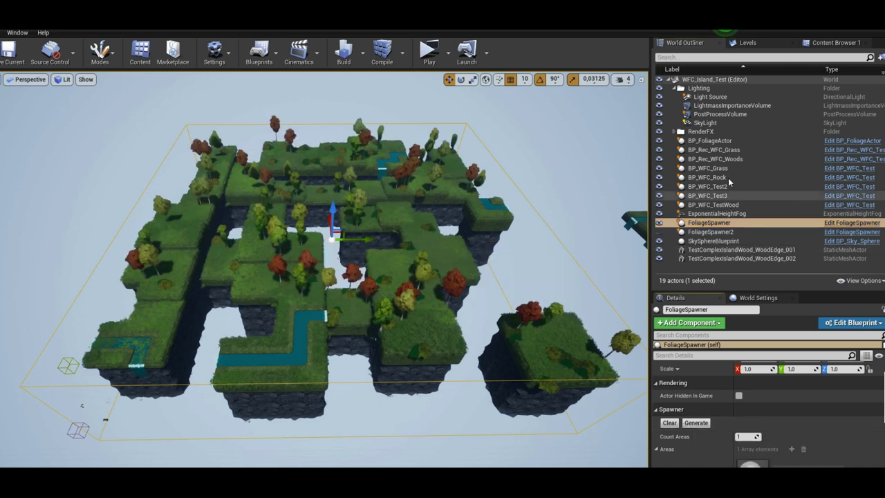
scroll(807, 418, "down", 3)
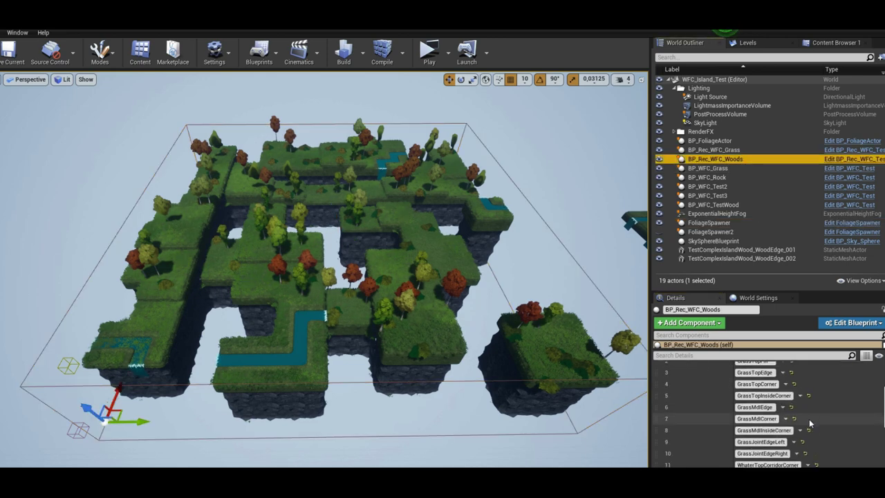
scroll(807, 421, "down", 3)
scroll(808, 423, "down", 3)
scroll(810, 431, "down", 3)
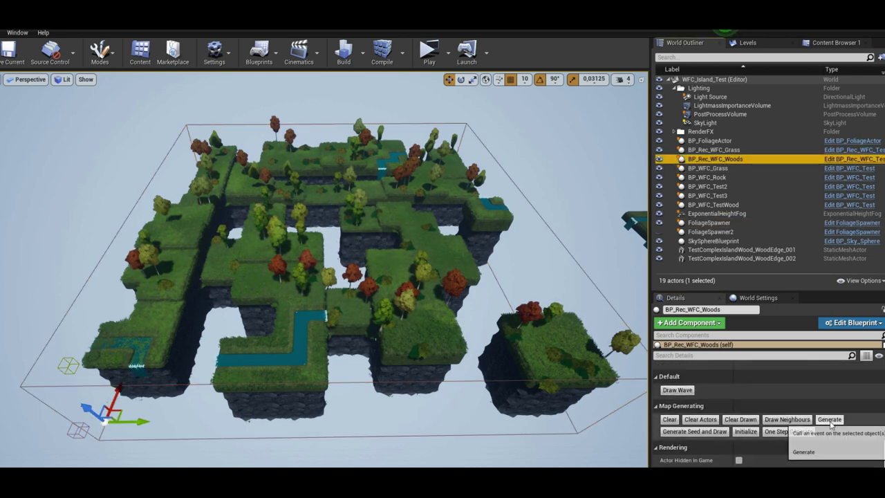
Step: Reroll the BP_Rec_WFC_Woods bridge layout with a new seed and zoom in on the bridged river
left_click(716, 433)
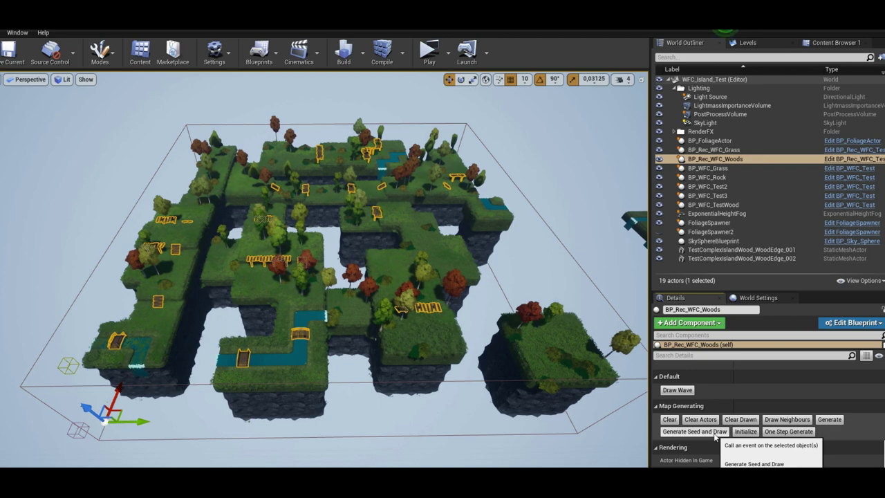
scroll(325, 277, "up", 3)
scroll(325, 277, "up", 3)
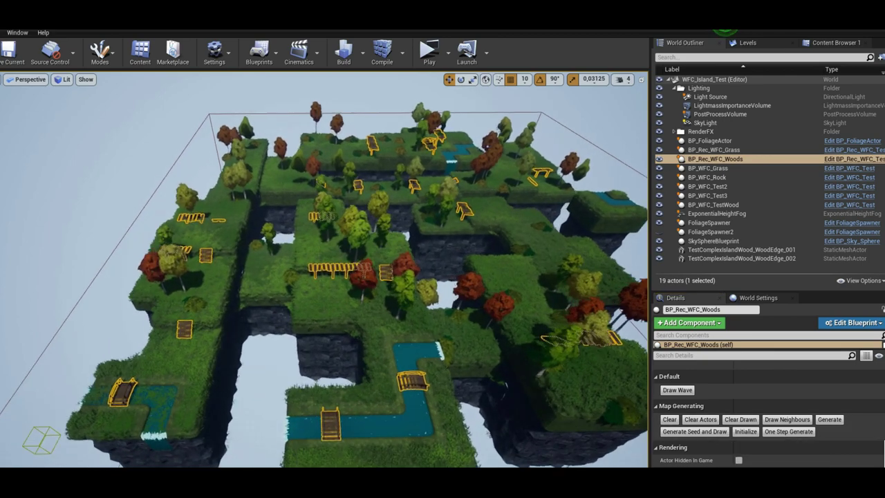
scroll(325, 276, "up", 3)
scroll(577, 452, "down", 4)
scroll(571, 443, "up", 3)
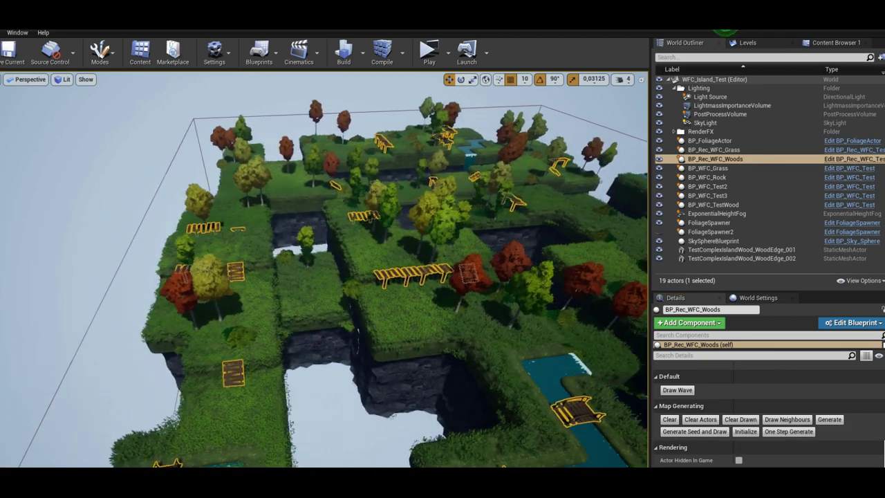
scroll(565, 429, "up", 3)
scroll(559, 414, "up", 3)
scroll(559, 414, "up", 3)
scroll(559, 414, "up", 3)
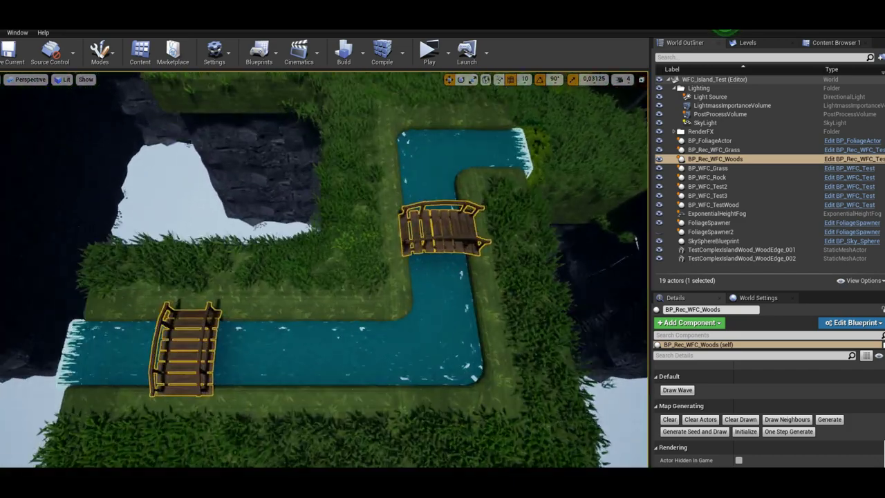
scroll(558, 414, "up", 3)
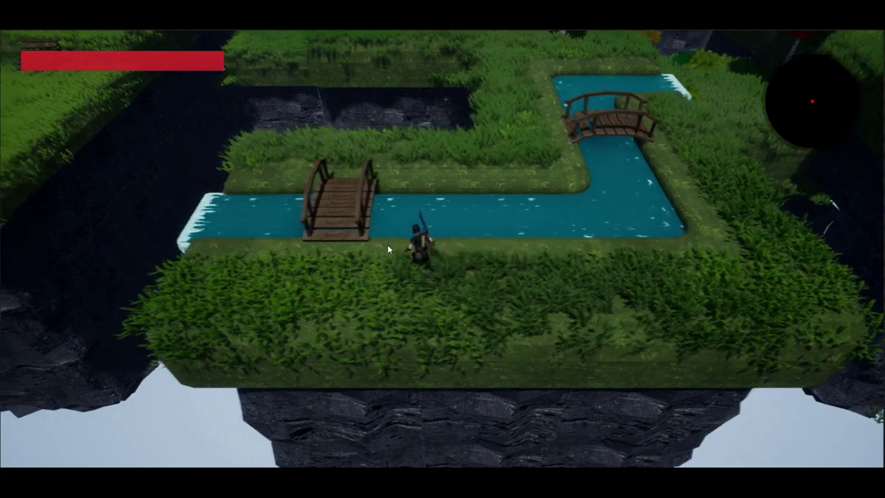
Step: Run the character north over the bridge, past the trees and rock ledge to the wooden planks
key("w")
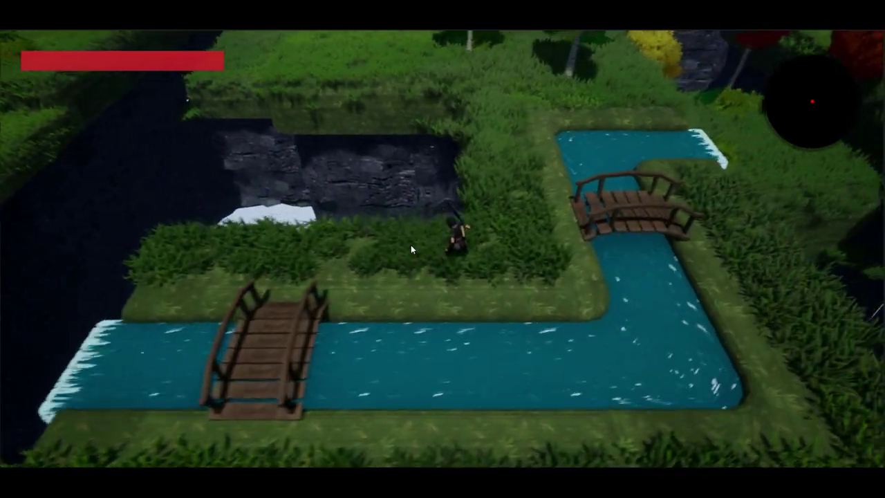
key("w")
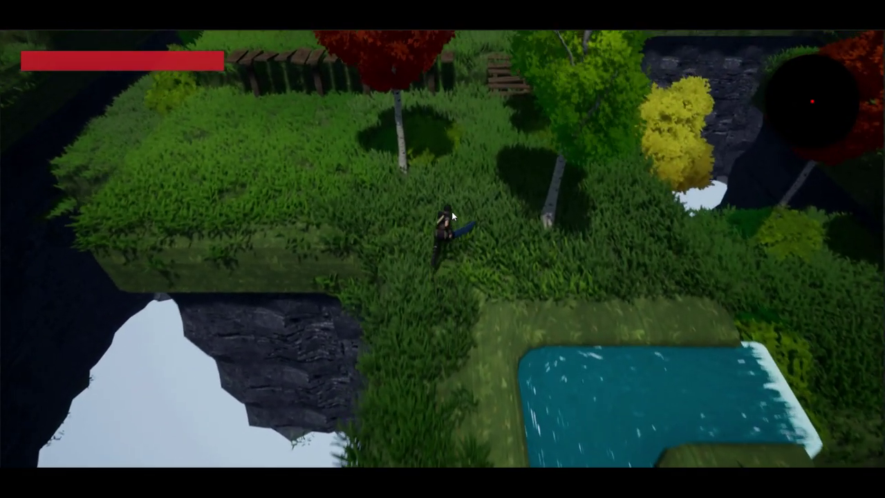
key("w")
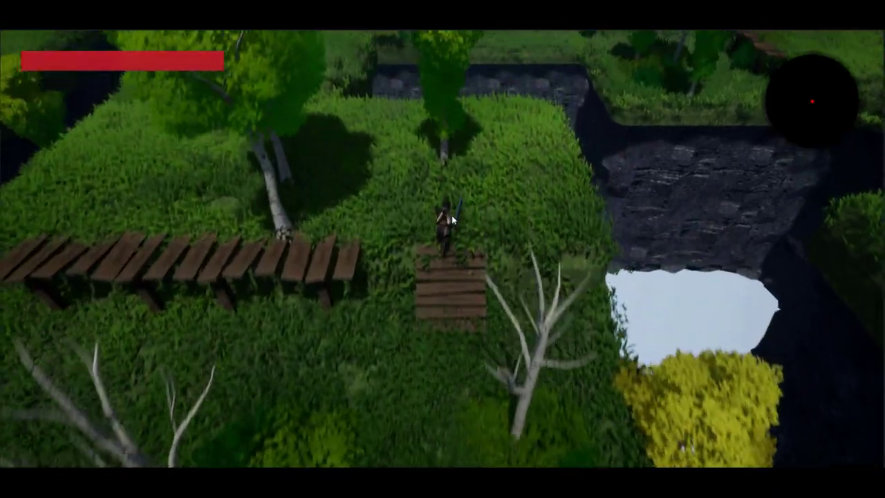
key("w")
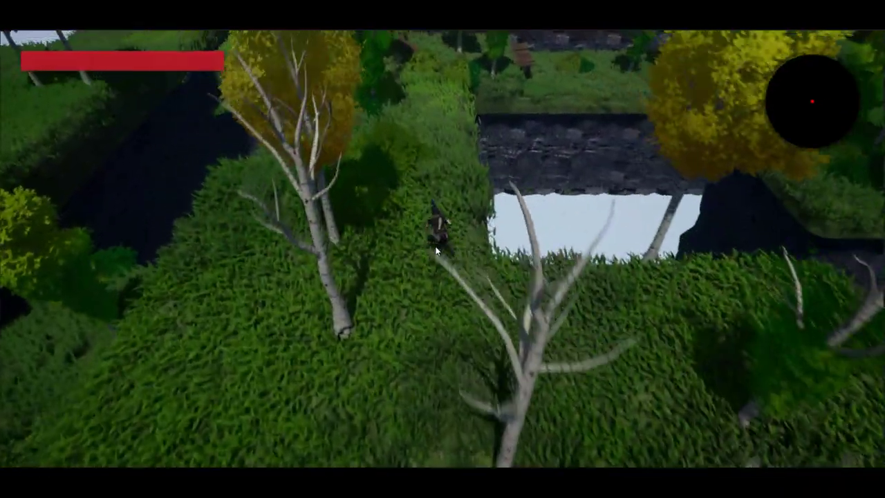
key("w")
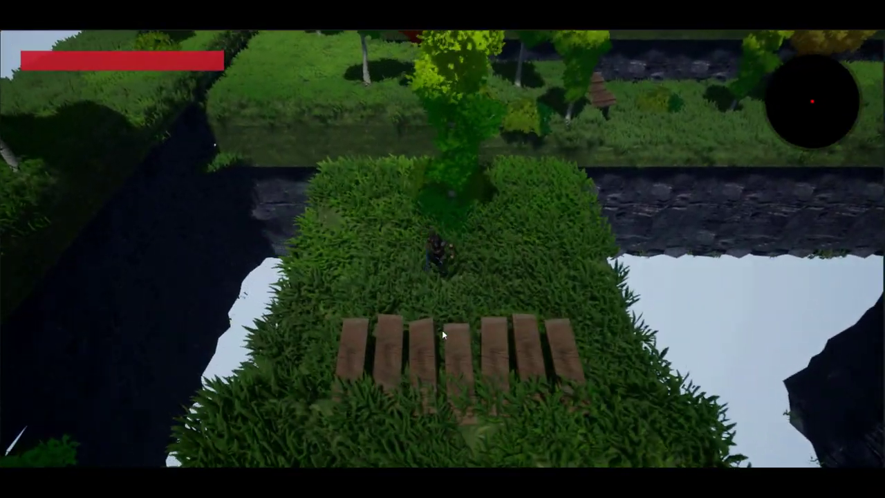
key("w")
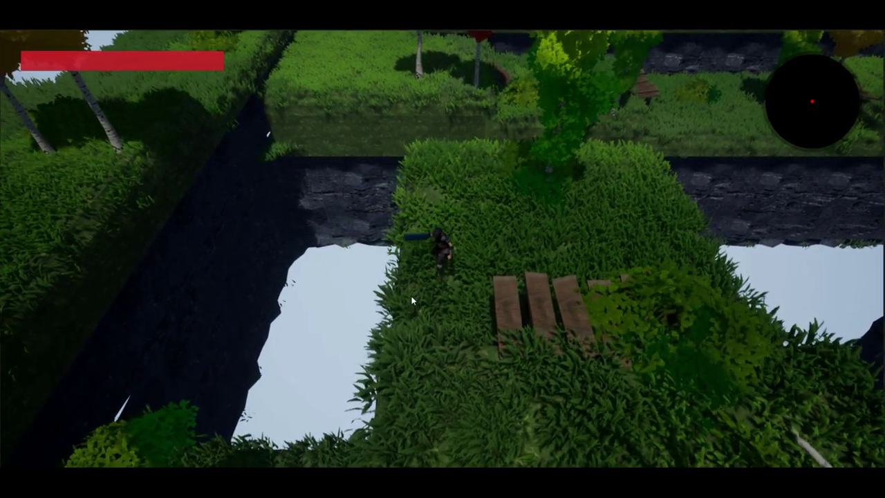
key("w")
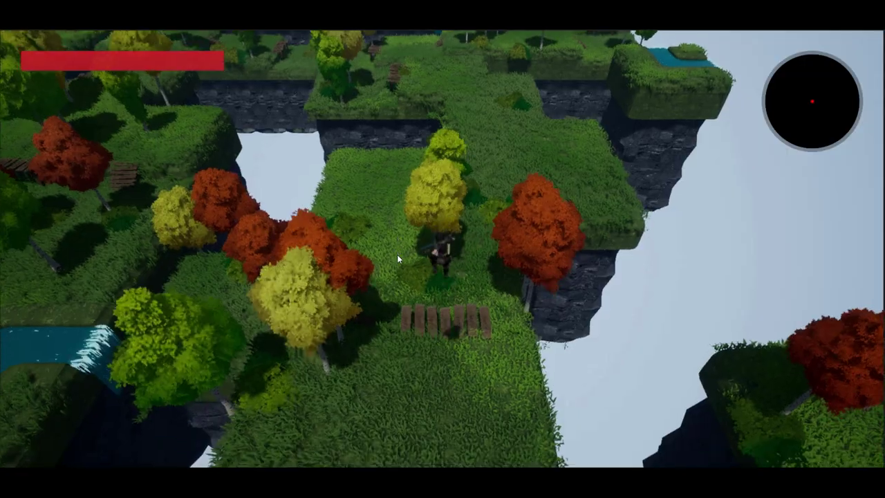
Step: Run past the planks and rock ledge to the terrace by the waterfall, then toward the birch trees
key("w")
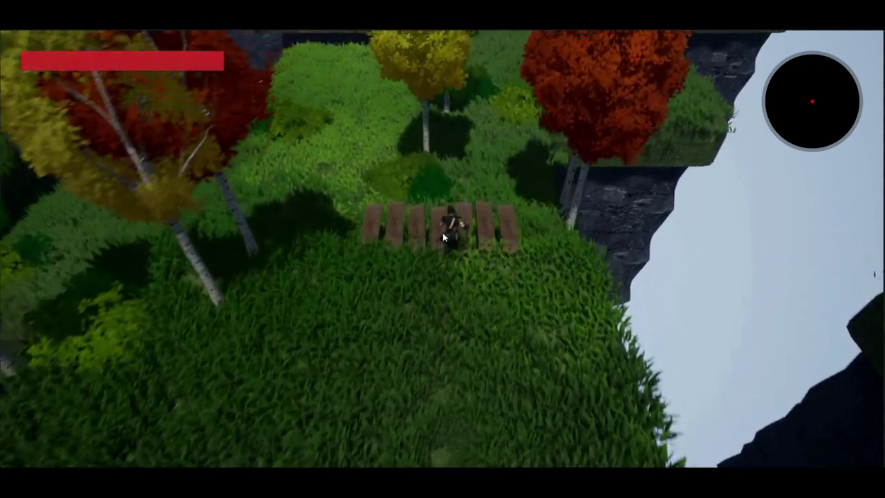
key("w")
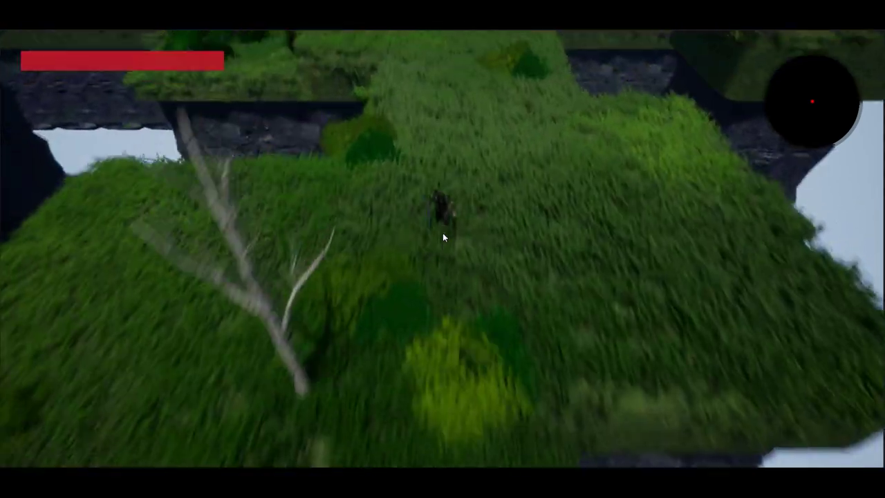
key("w")
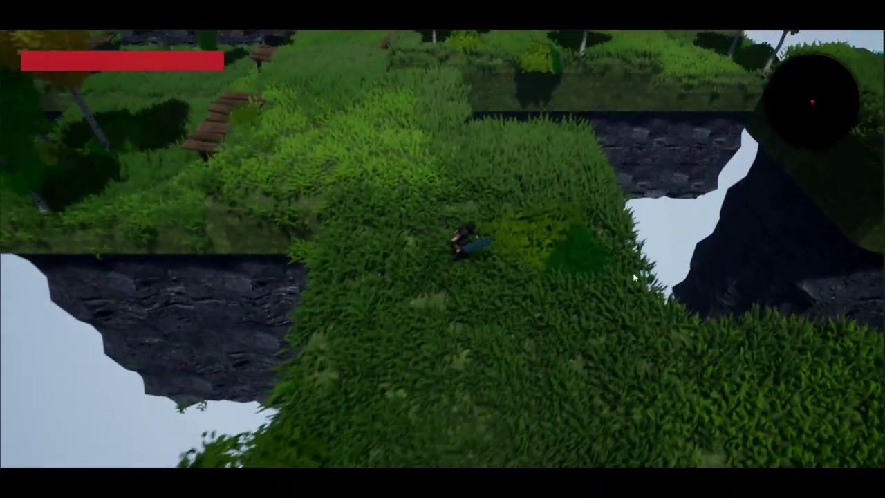
key("w")
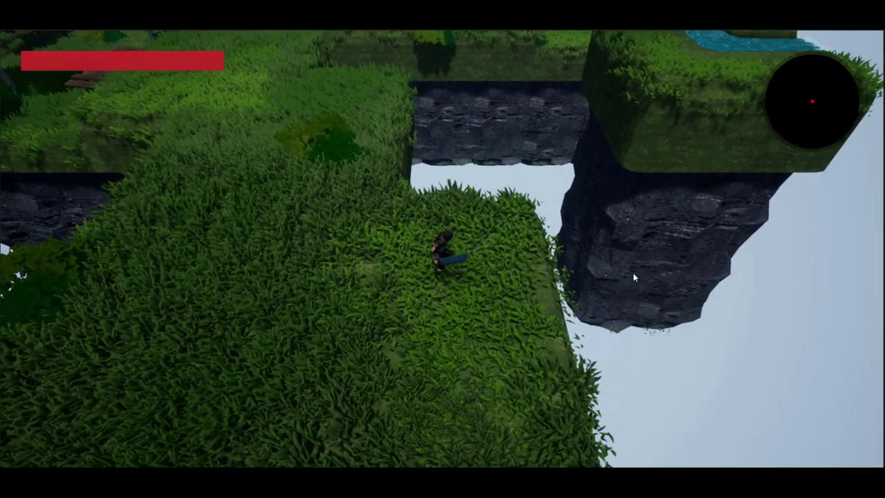
key("w")
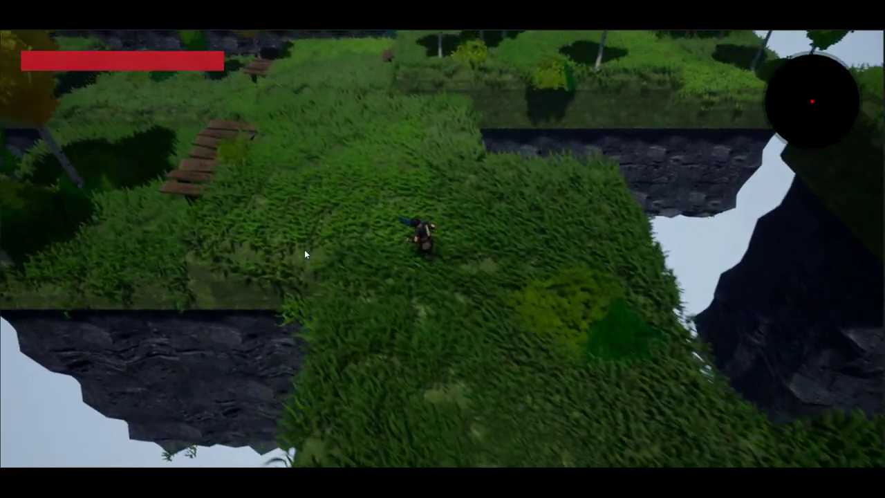
key("s")
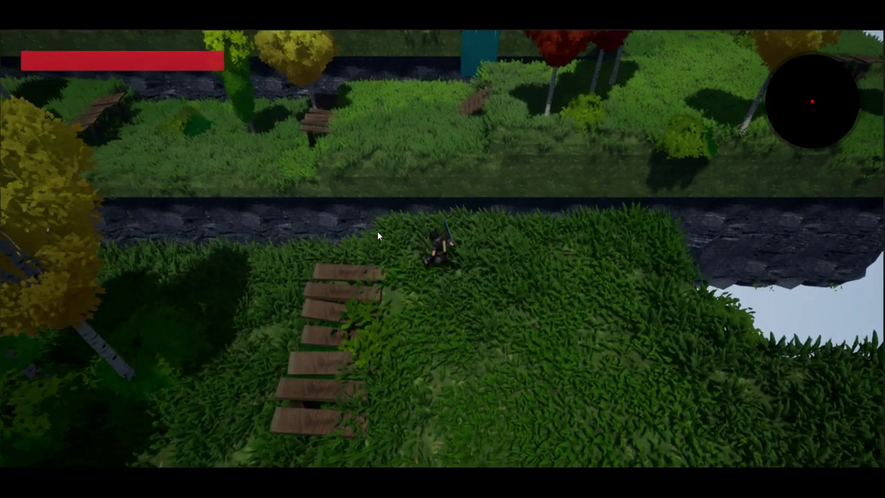
key("w")
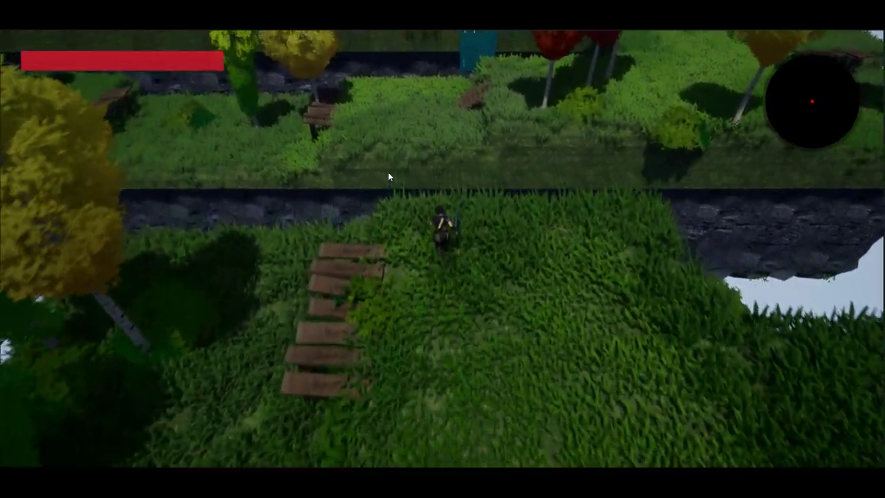
key("d")
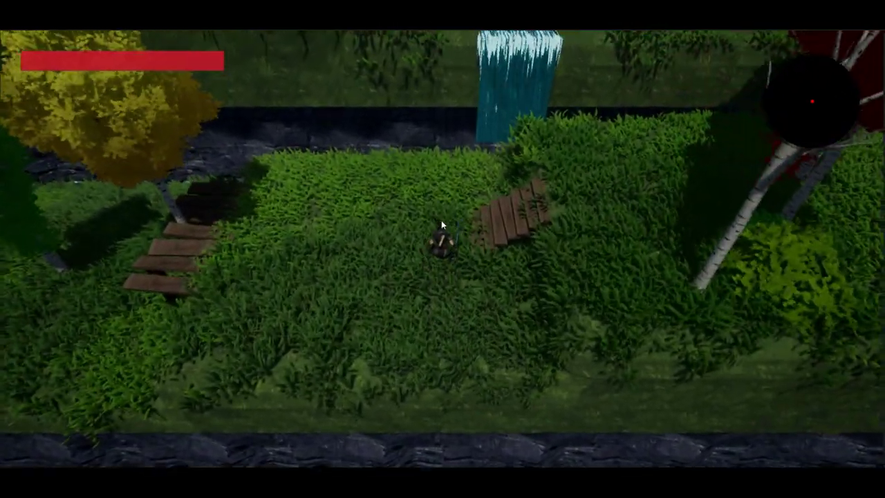
key("d")
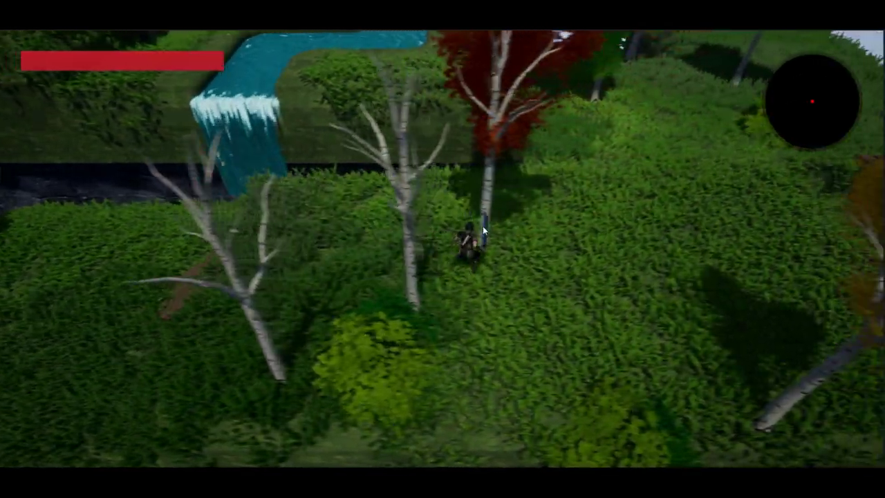
Step: Run uphill past the yellow bush toward the river, then left along the edge to the birch tree
key("w")
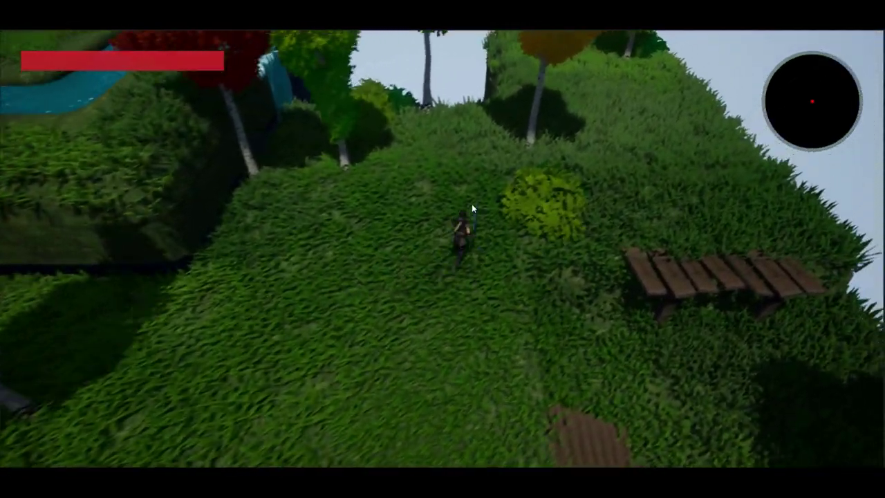
key("w")
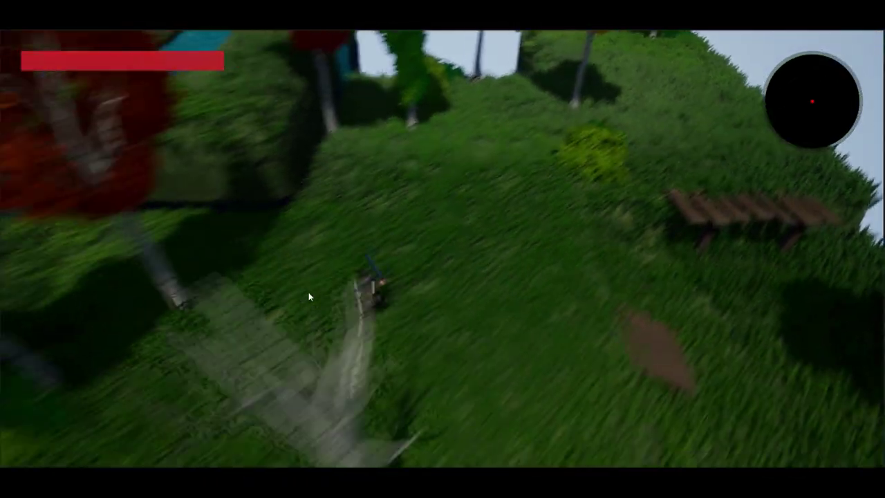
key("w")
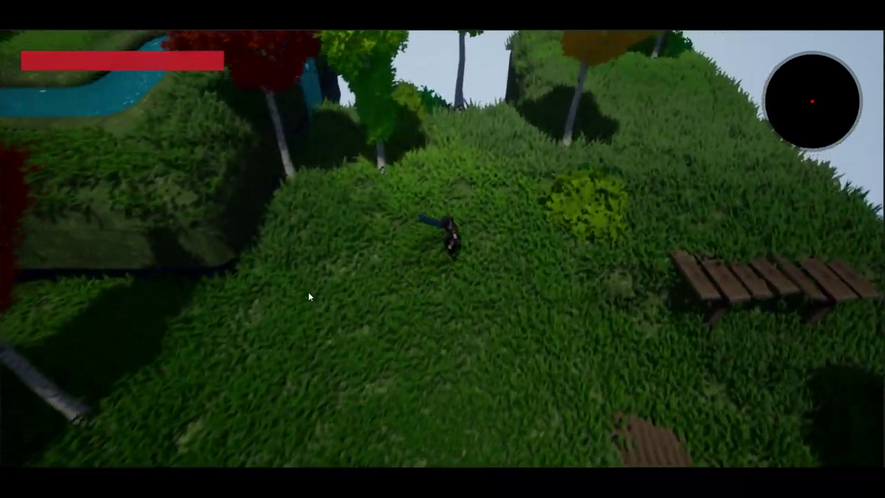
key("w")
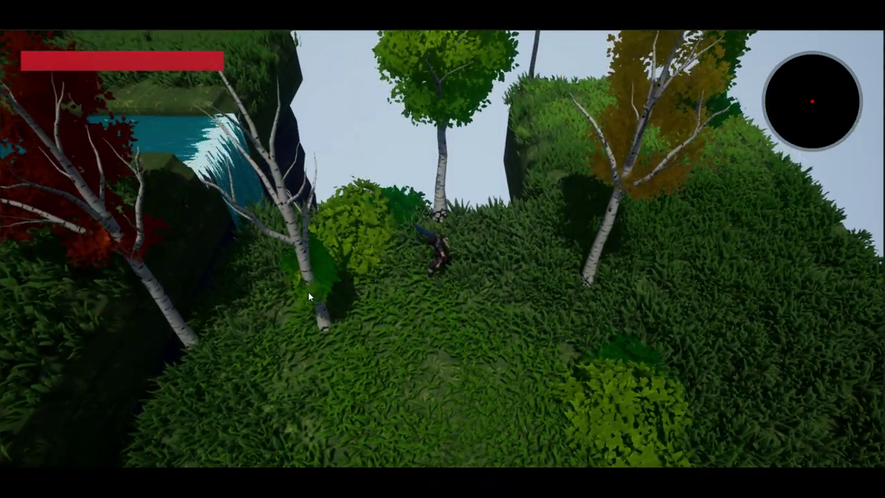
key("w")
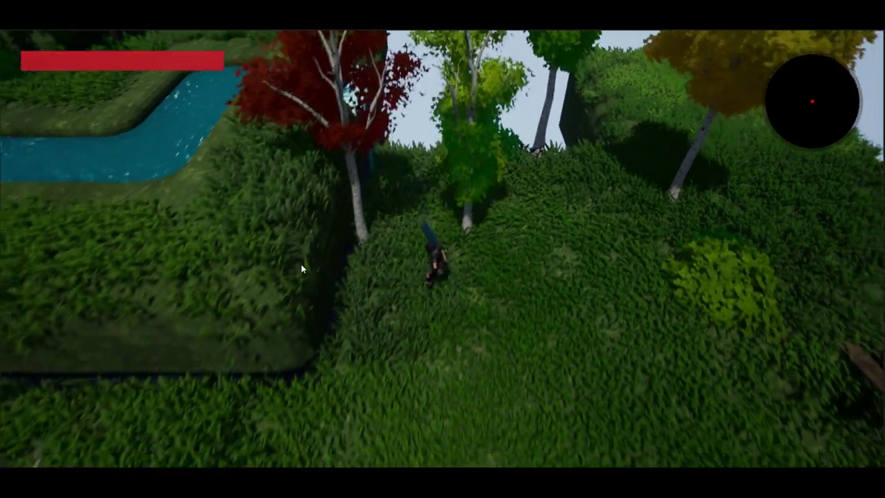
key("w")
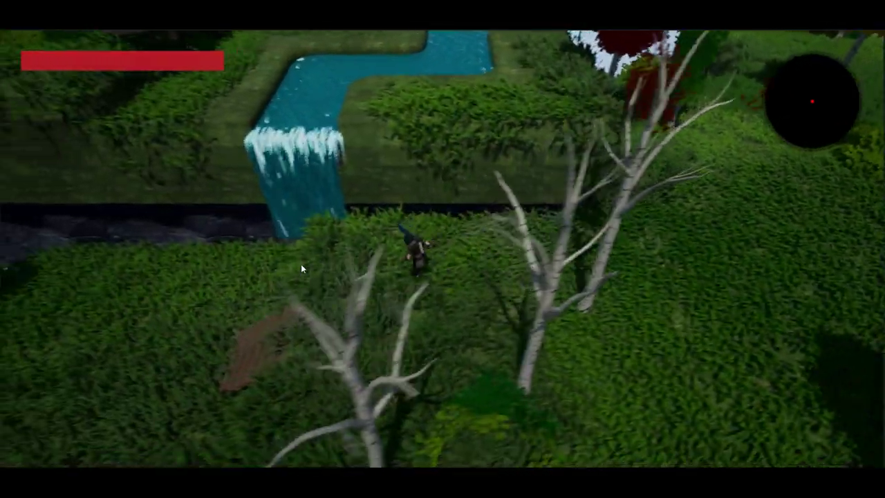
key("w")
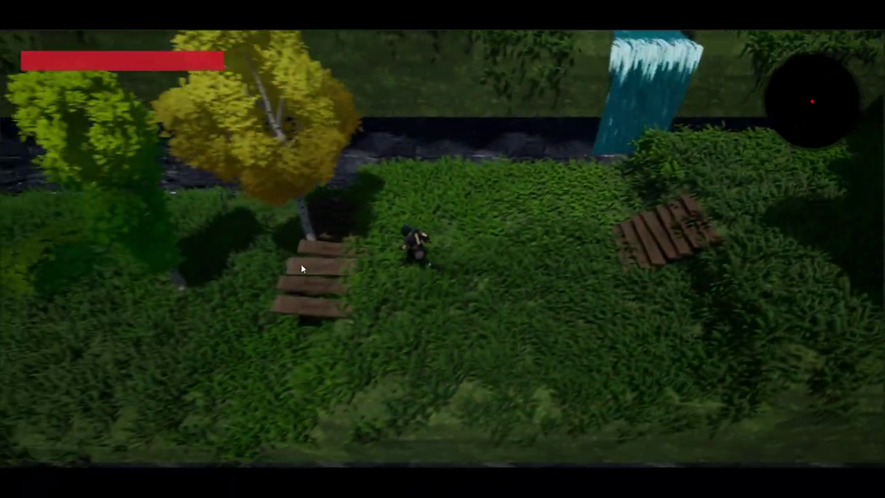
key("a")
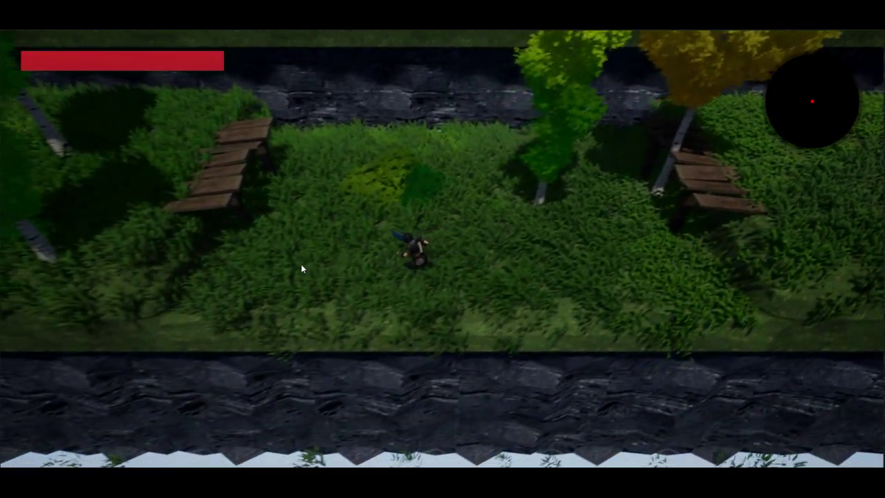
key("a")
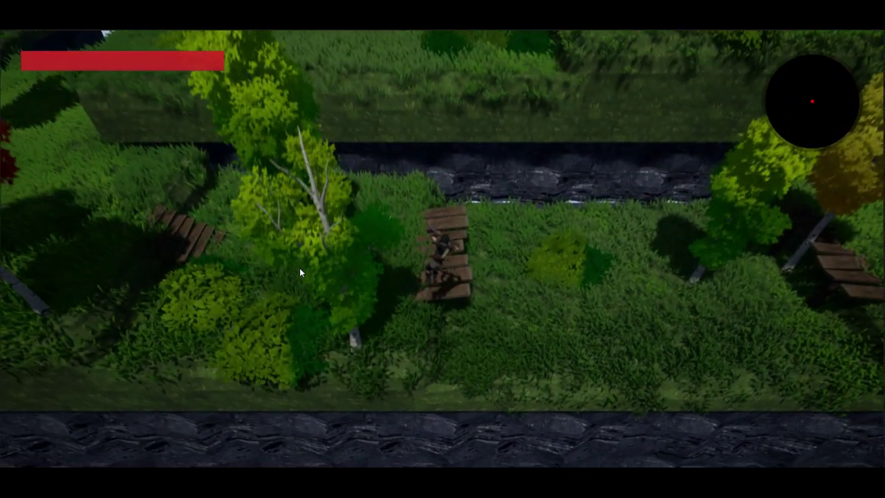
key("a")
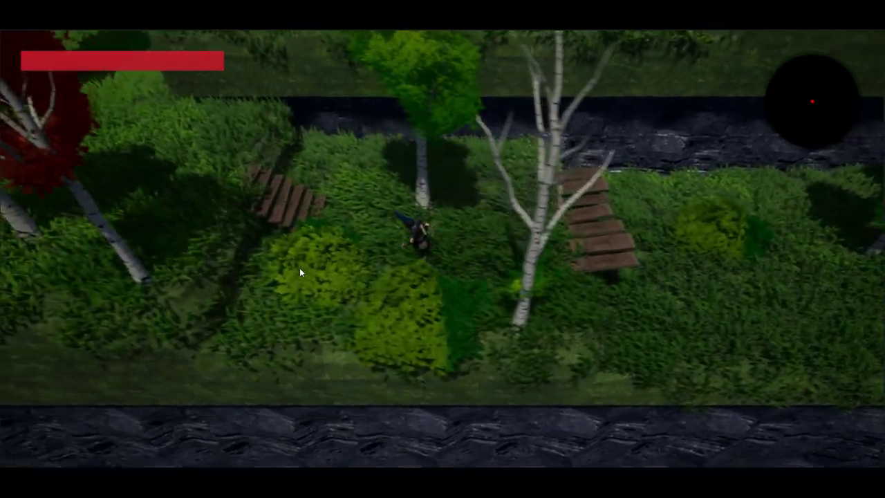
key("a")
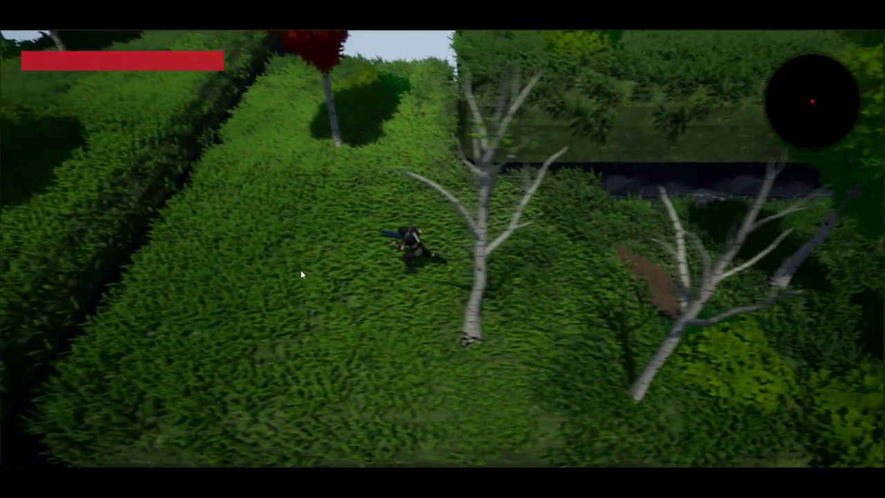
key("a")
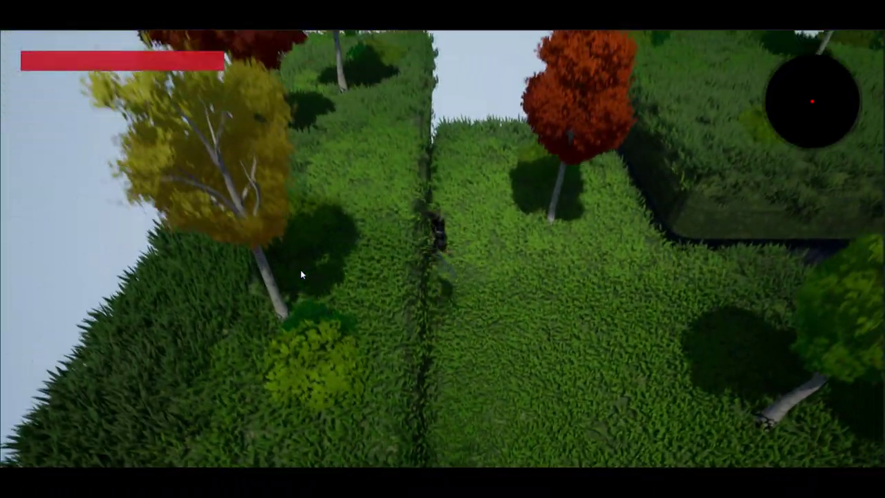
Step: Walk down the plank path past the water channel to the bridge, then return to the level overview
key("s")
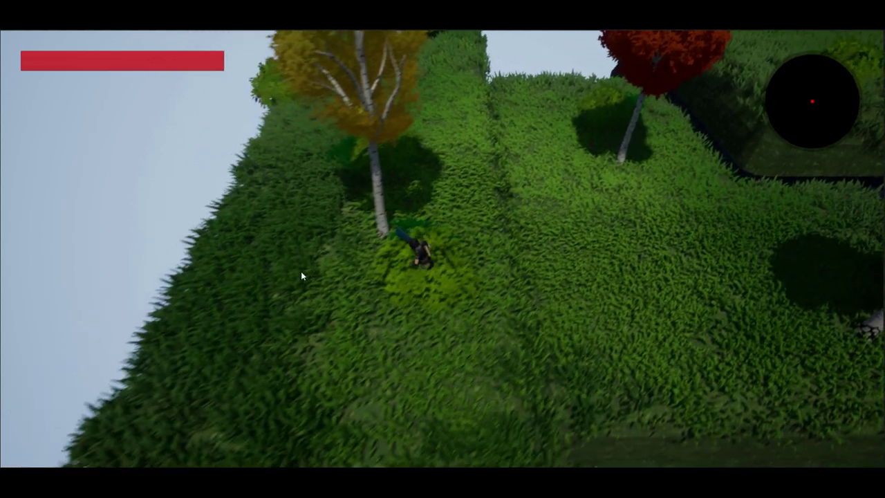
key("w")
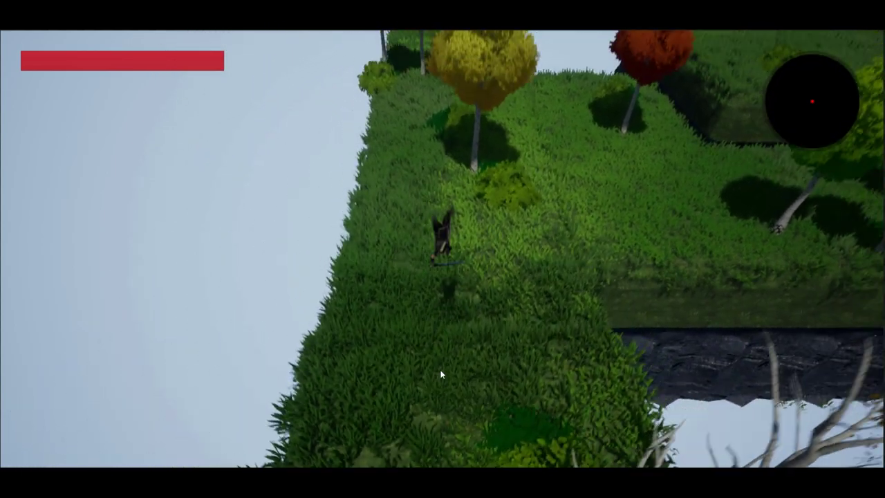
key("s")
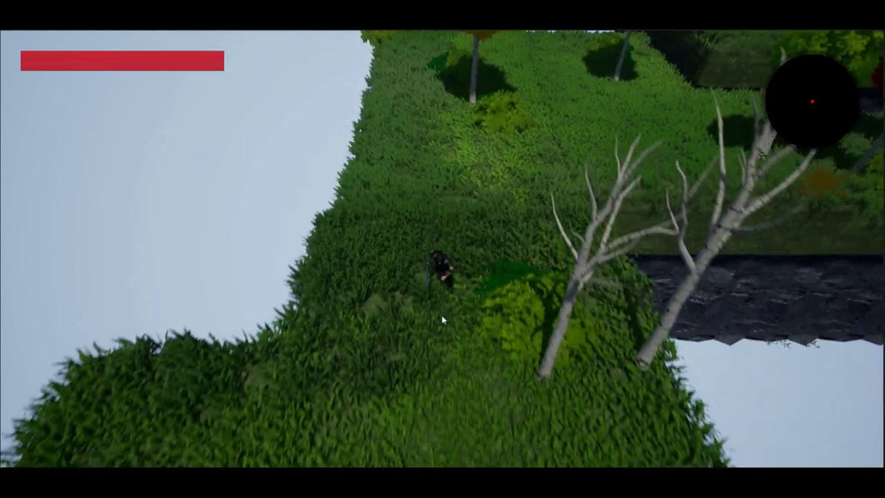
key("s")
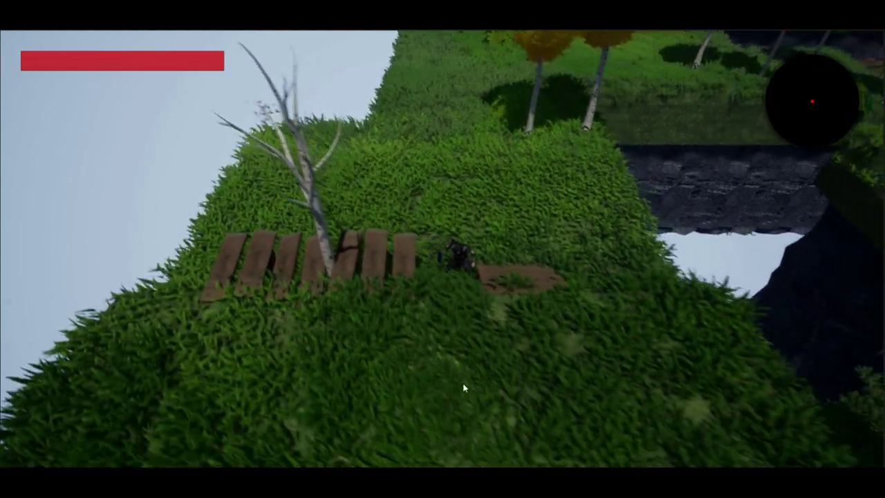
key("s")
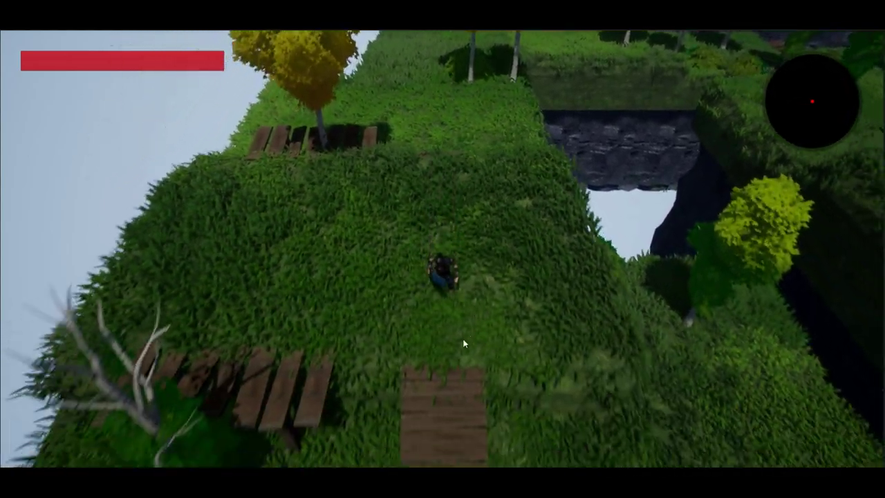
key("s")
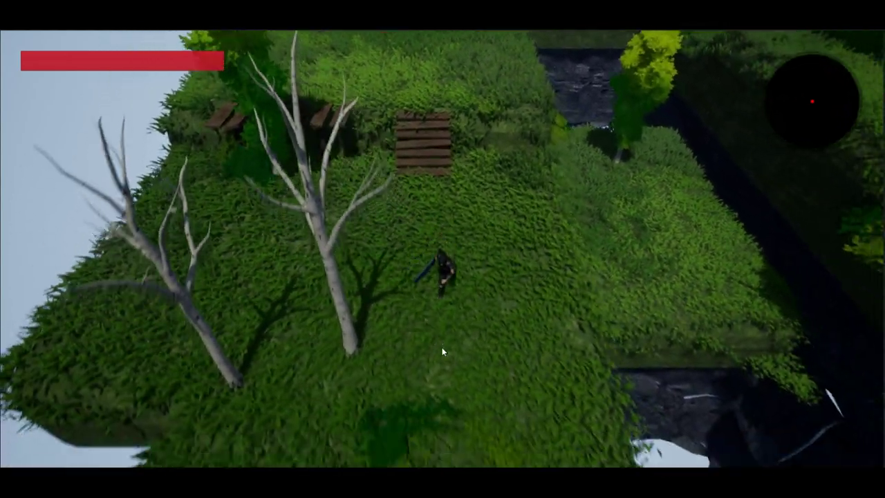
key("s")
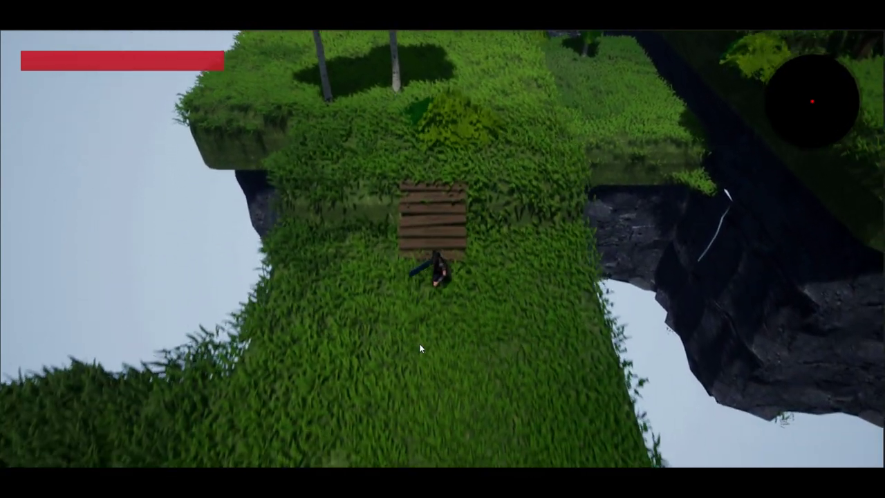
key("s")
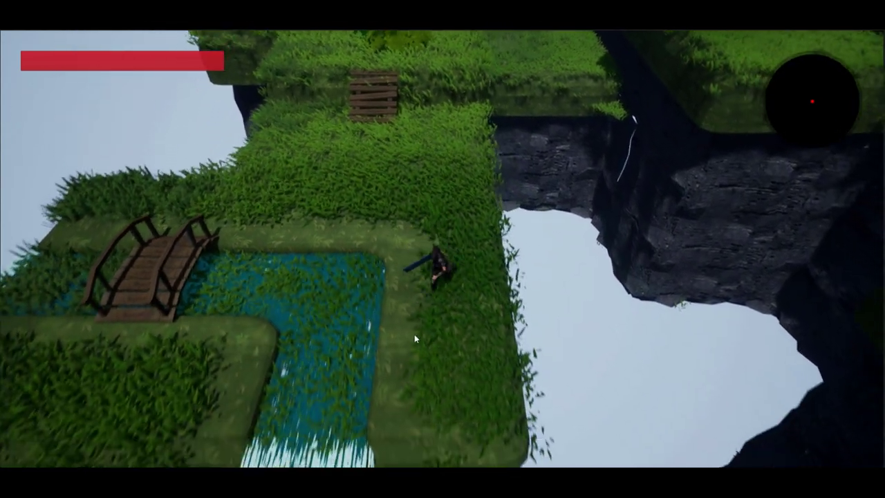
key("a")
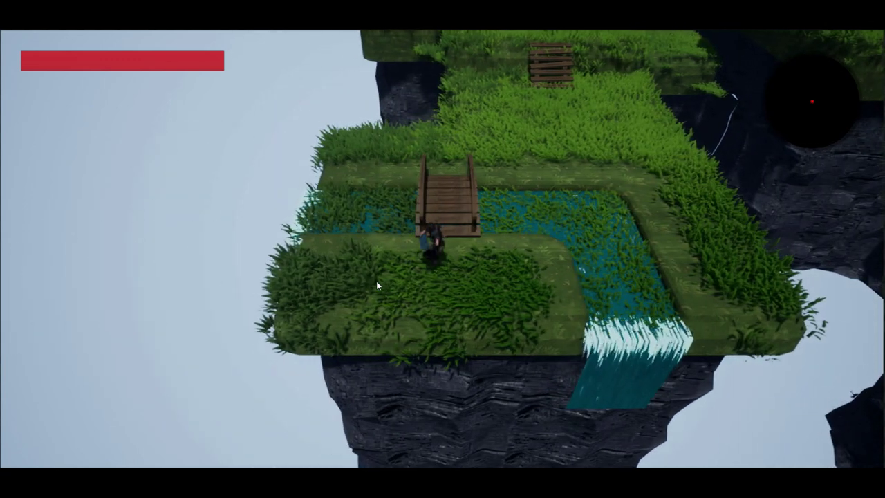
key("a")
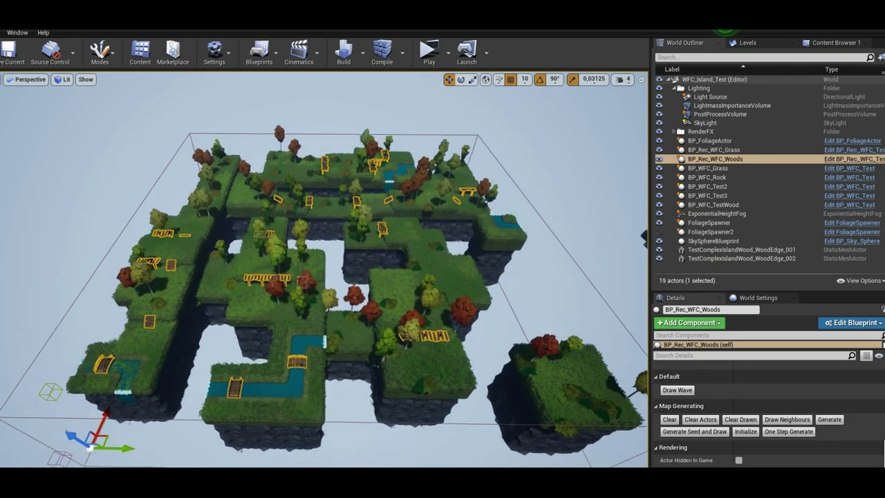
scroll(325, 277, "down", 2)
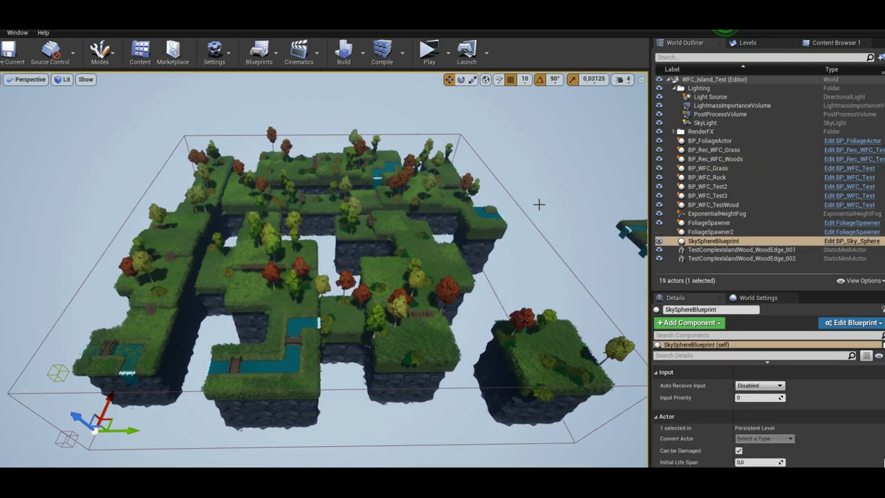